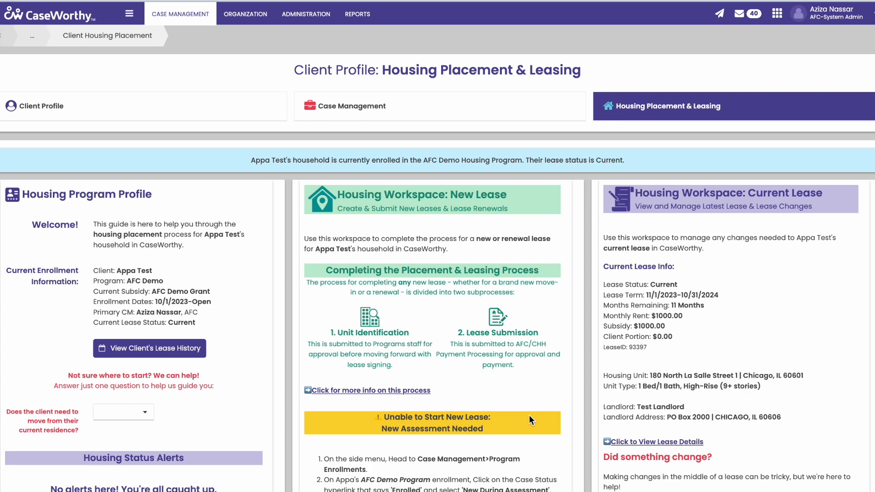
# Review the client's Housing Placement & Leasing page, focusing on the enrollment information and housing status alerts in the Housing Program Profile
pyautogui.scroll(-1, 532, 399)
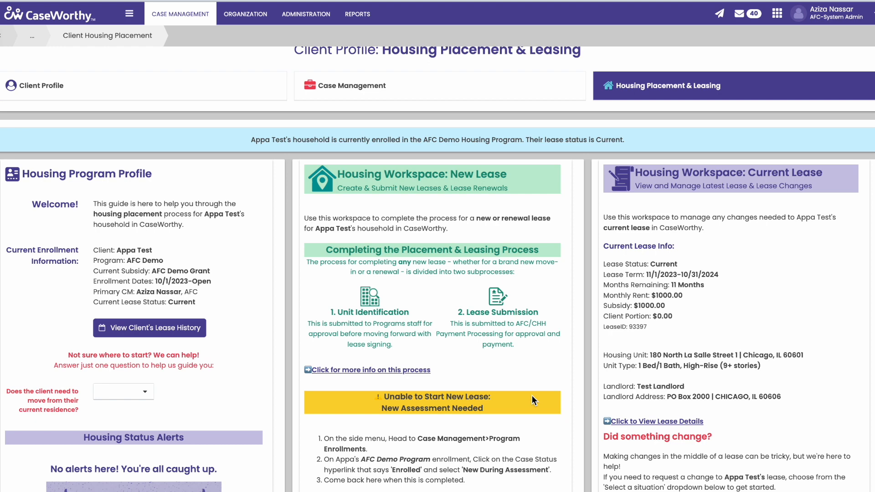
pyautogui.scroll(1, 533, 398)
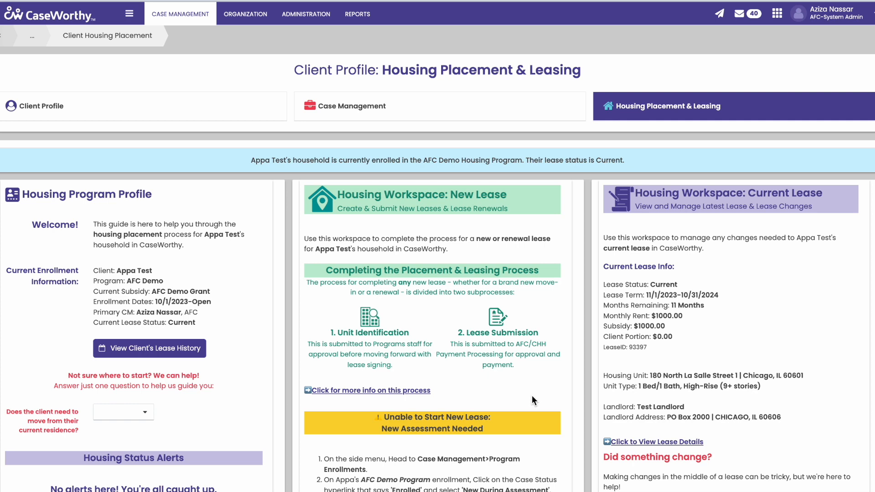
pyautogui.scroll(-2, 533, 398)
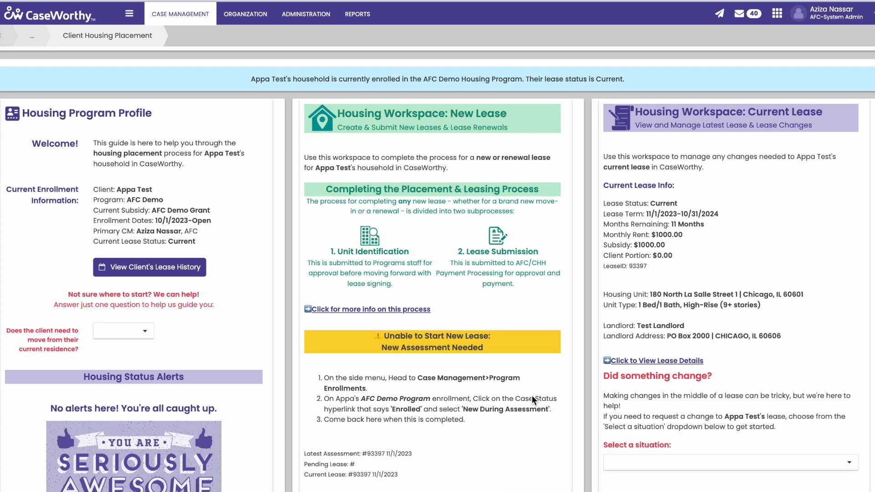
pyautogui.scroll(-1, 532, 395)
pyautogui.scroll(2, 532, 397)
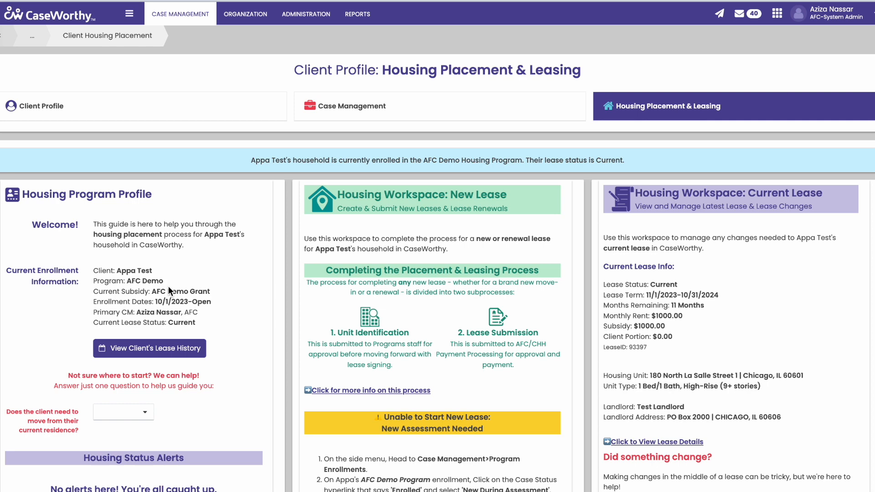
pyautogui.scroll(-3, 168, 286)
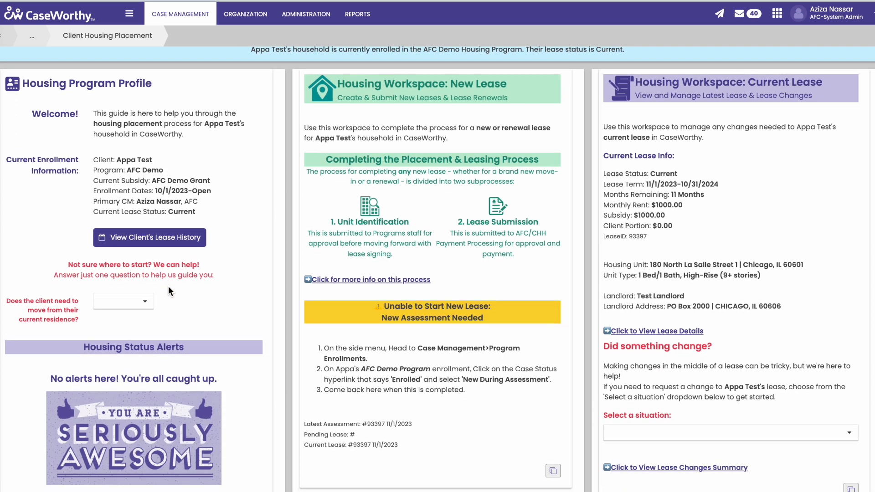
pyautogui.scroll(-1, 169, 288)
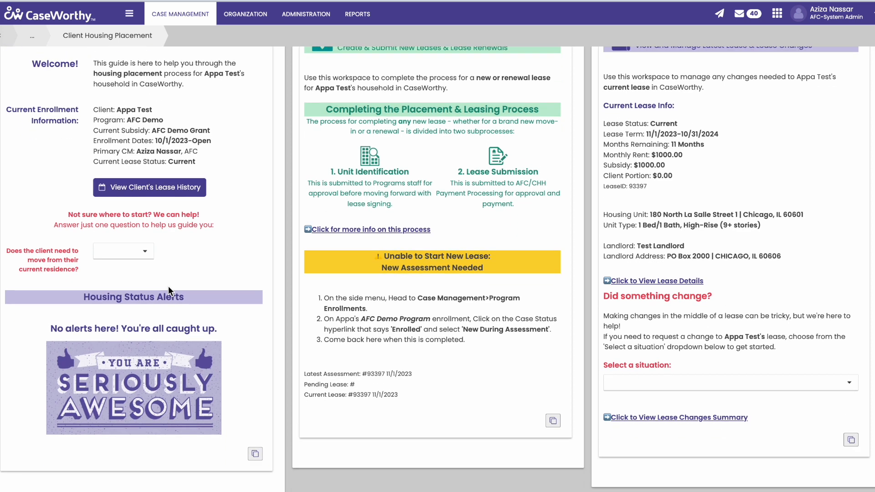
pyautogui.scroll(-1, 168, 287)
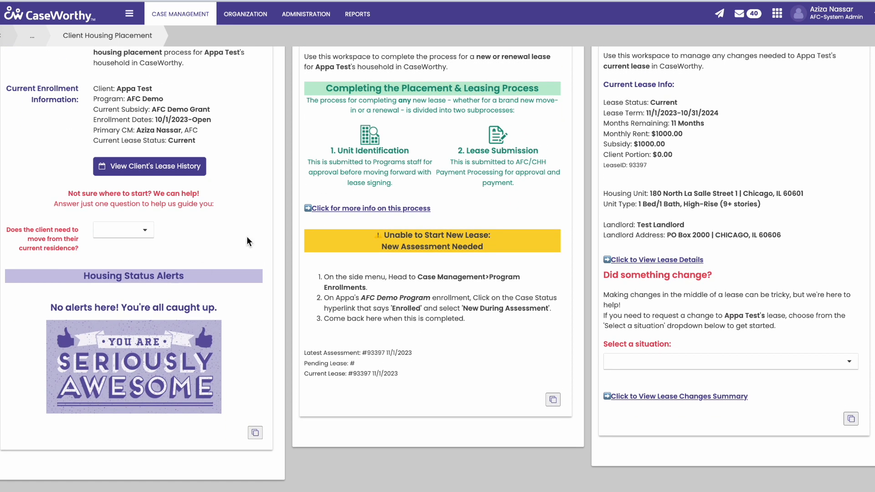
pyautogui.scroll(3, 258, 237)
pyautogui.scroll(1, 258, 242)
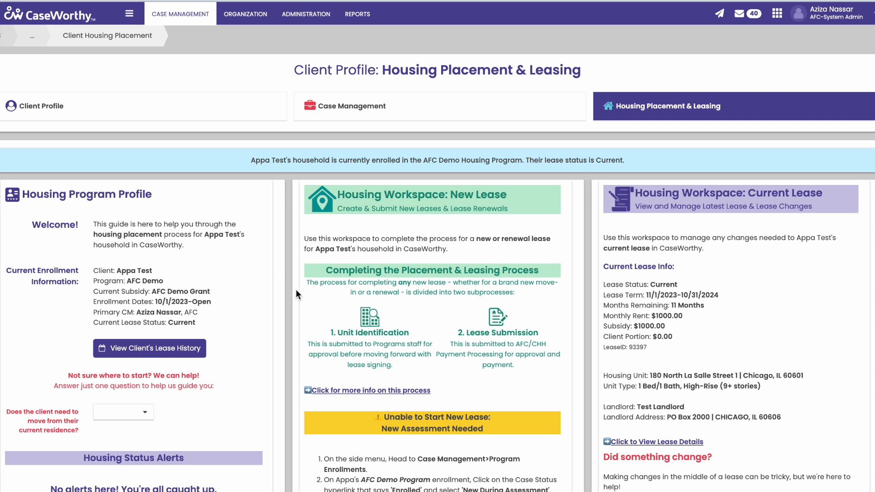
pyautogui.scroll(-1, 296, 294)
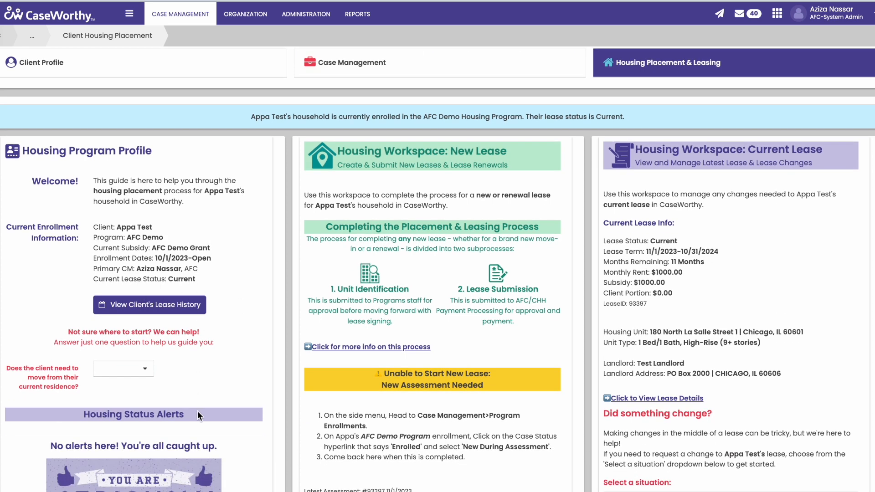
pyautogui.scroll(-1, 198, 412)
pyautogui.scroll(-1, 200, 408)
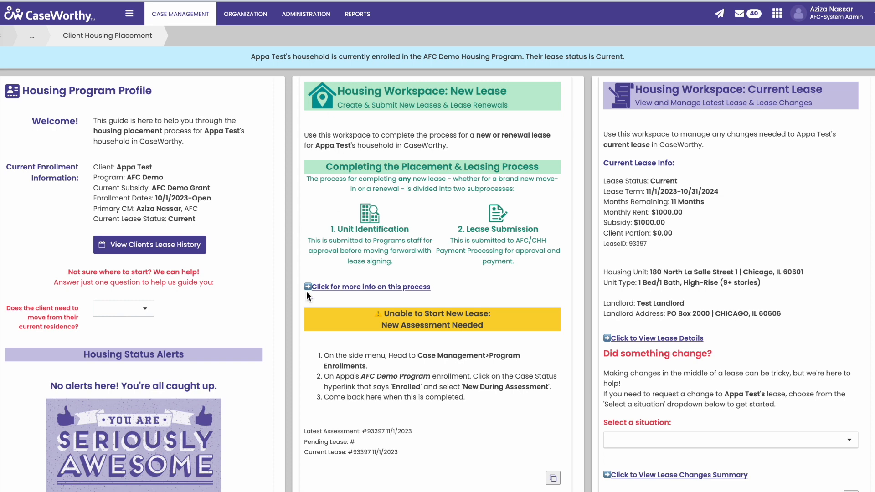
# Examine the New Lease workspace's placement process and notice, and the lease, unit and landlord information in the Current Lease workspace
pyautogui.scroll(1, 503, 118)
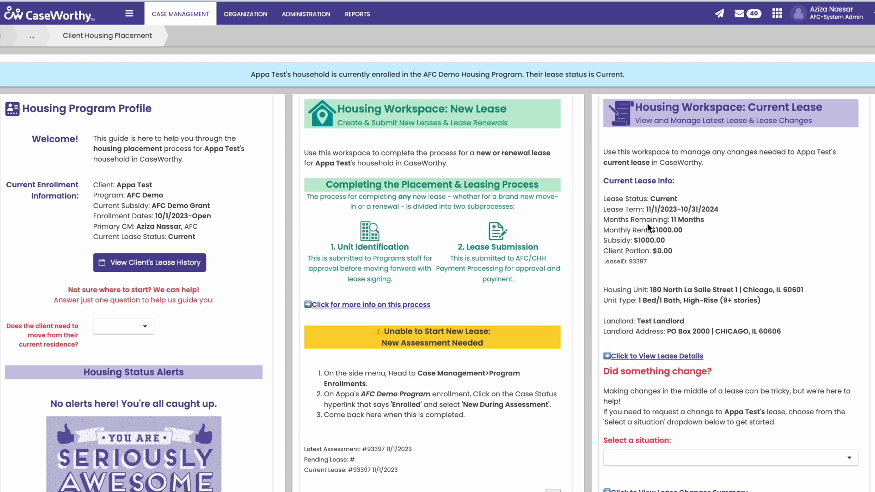
pyautogui.scroll(3, 431, 184)
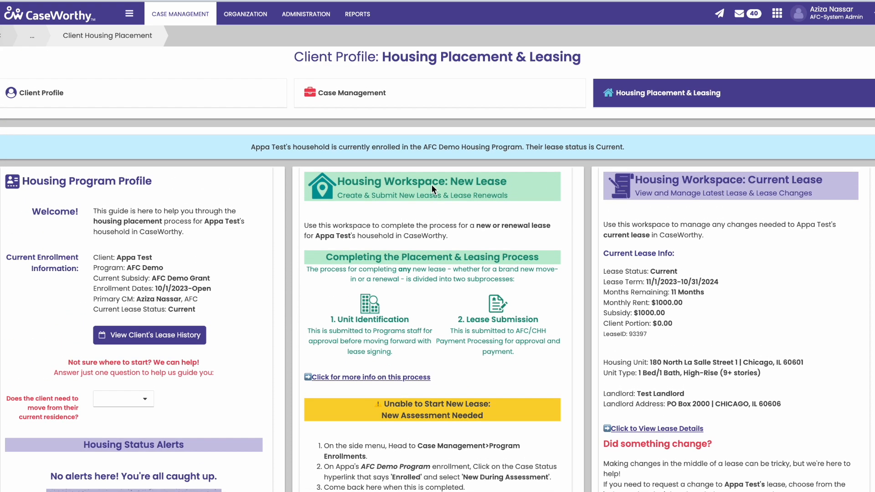
pyautogui.scroll(-2, 431, 185)
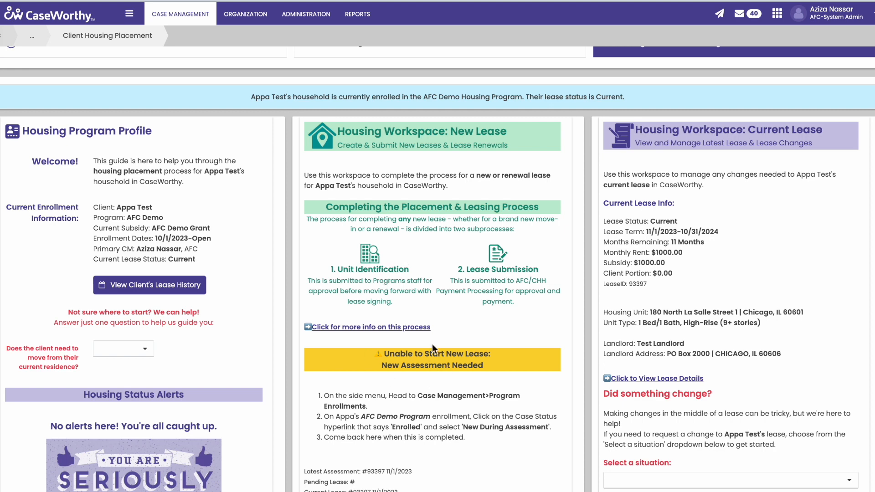
pyautogui.scroll(1, 466, 220)
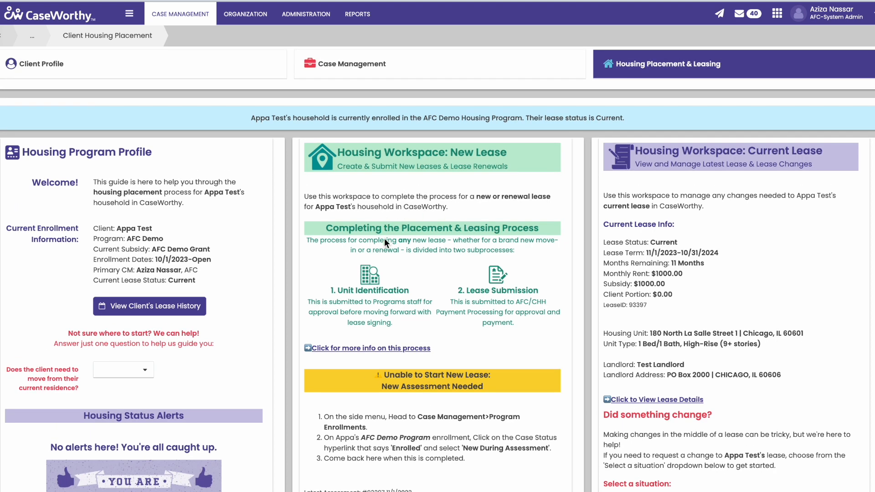
pyautogui.scroll(2, 260, 239)
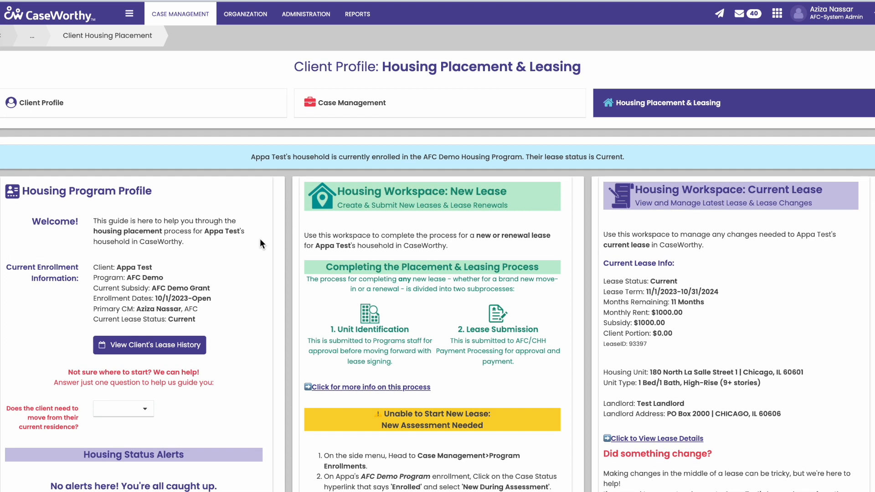
pyautogui.scroll(-2, 260, 239)
pyautogui.scroll(-2, 260, 239)
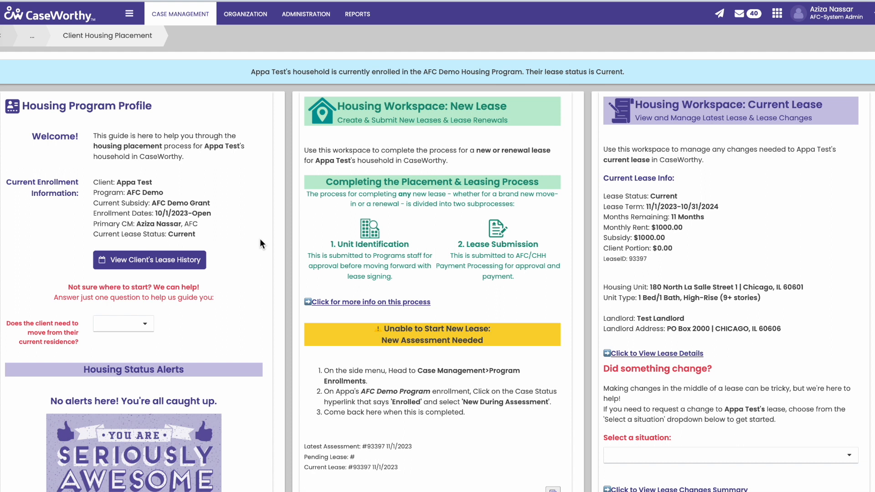
pyautogui.scroll(-1, 332, 241)
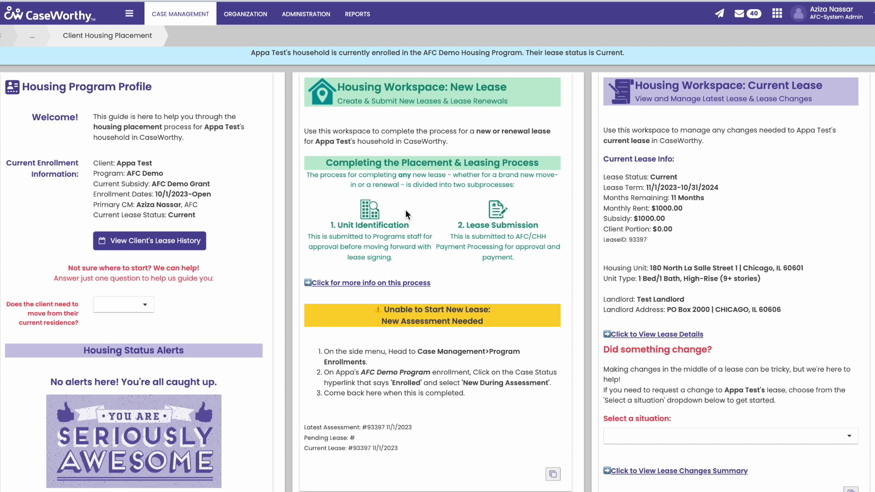
pyautogui.scroll(-2, 406, 214)
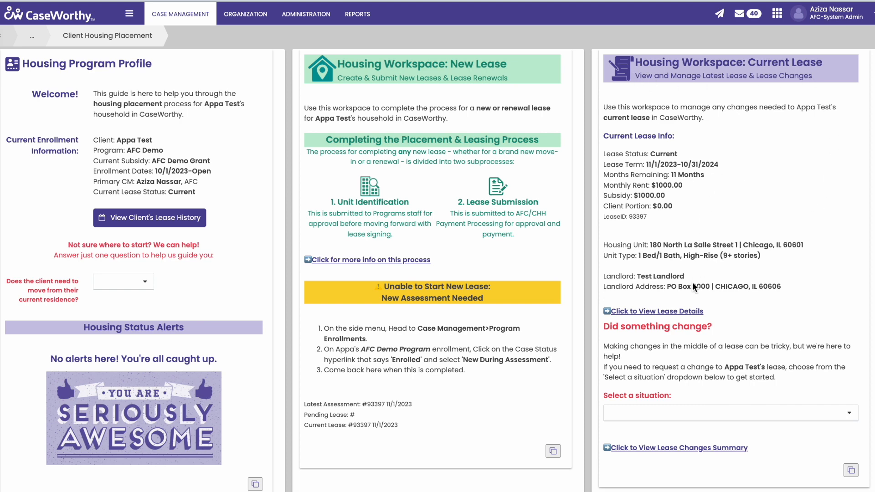
# Select the situation in which the client's lease is expired or expiring soon and a lease extension is needed
pyautogui.scroll(-1, 695, 275)
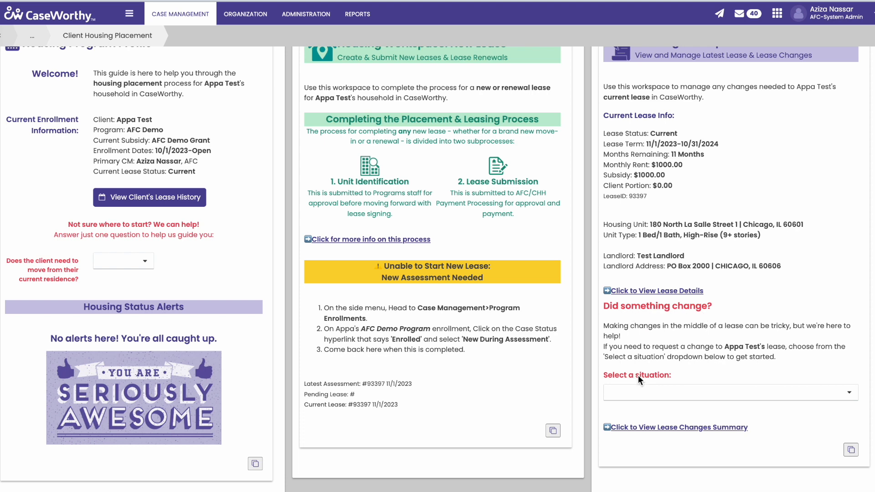
pyautogui.scroll(-1, 643, 385)
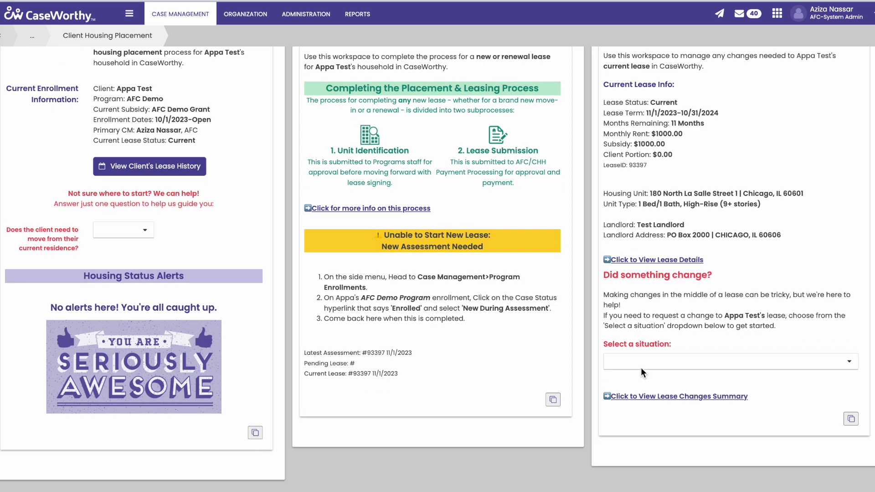
pyautogui.click(641, 364)
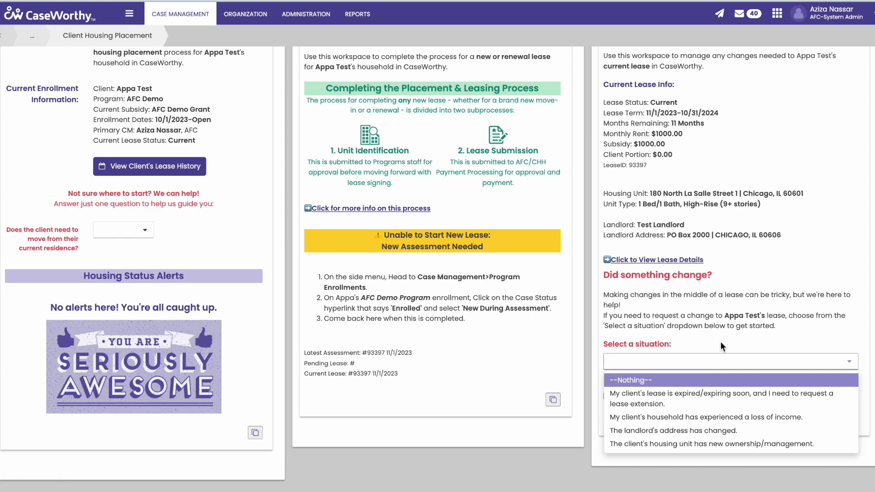
pyautogui.click(677, 324)
pyautogui.click(670, 357)
pyautogui.click(660, 400)
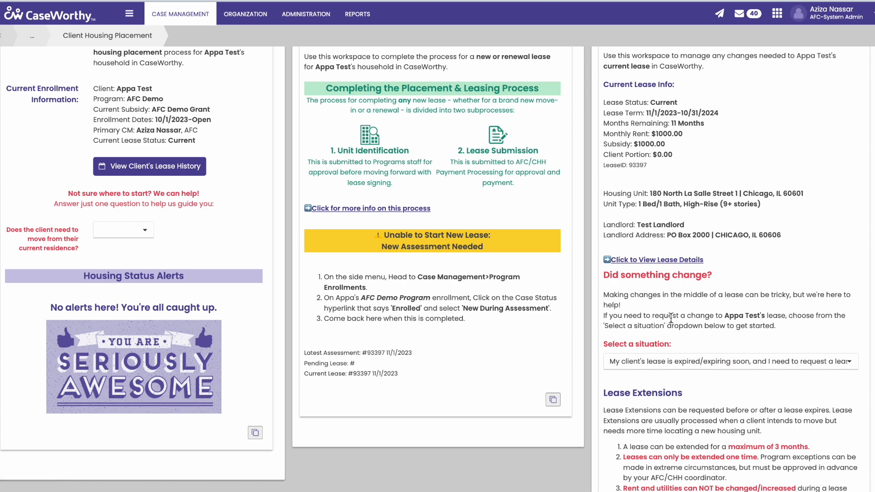
# Start a lease extension submission for the current lease and collapse the side navigation on the request form
pyautogui.scroll(-3, 671, 318)
pyautogui.scroll(-1, 671, 318)
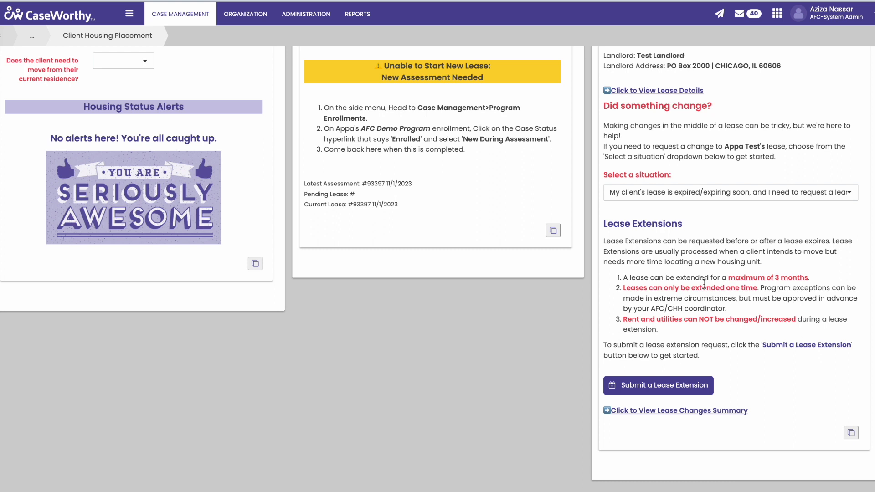
pyautogui.click(648, 388)
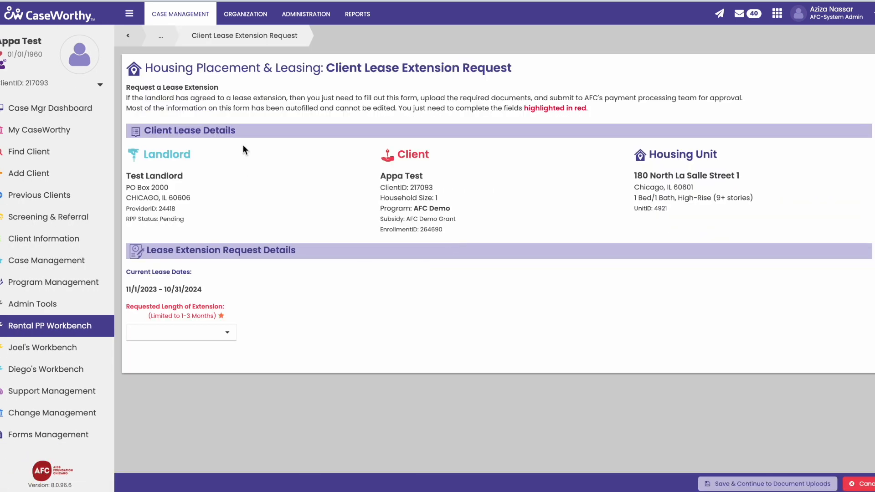
pyautogui.click(129, 13)
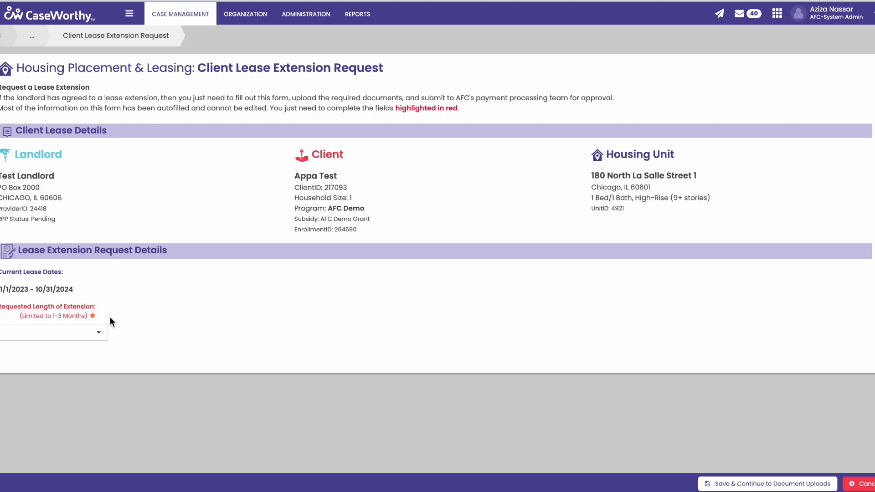
# Try requested extension lengths of 3 months, 1 month and 2 months to compare the extension begin and end dates
pyautogui.click(40, 335)
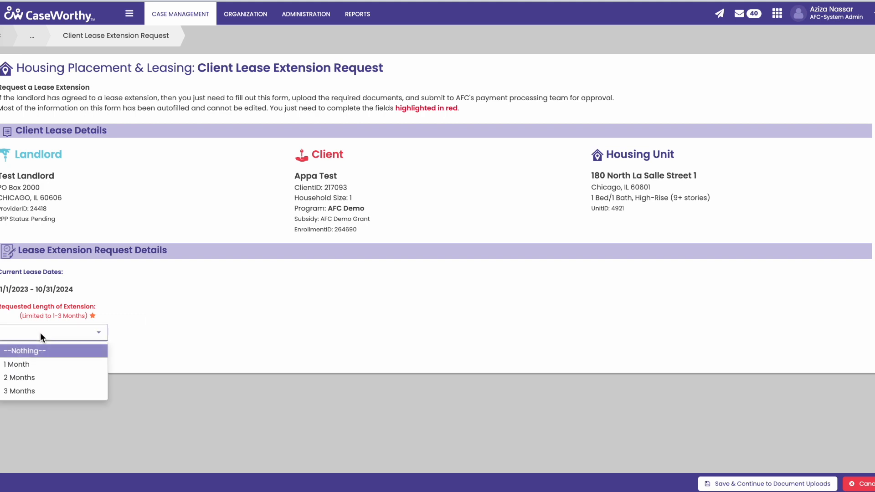
pyautogui.click(21, 391)
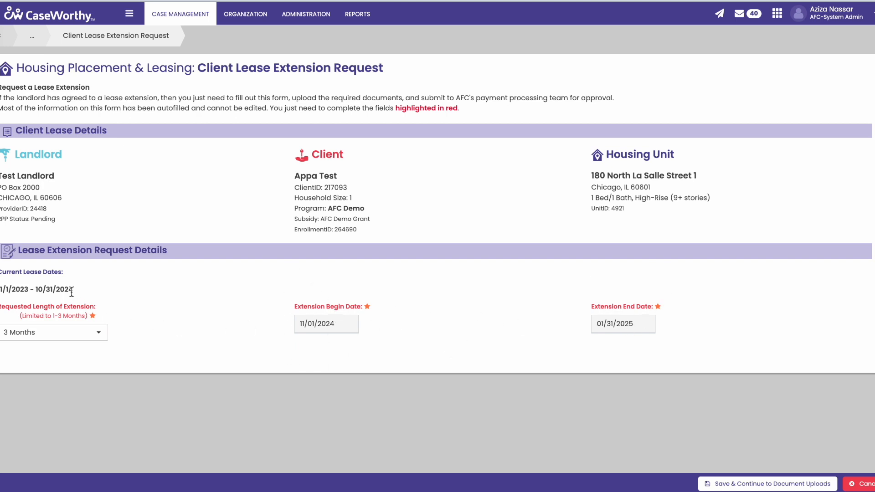
pyautogui.click(80, 336)
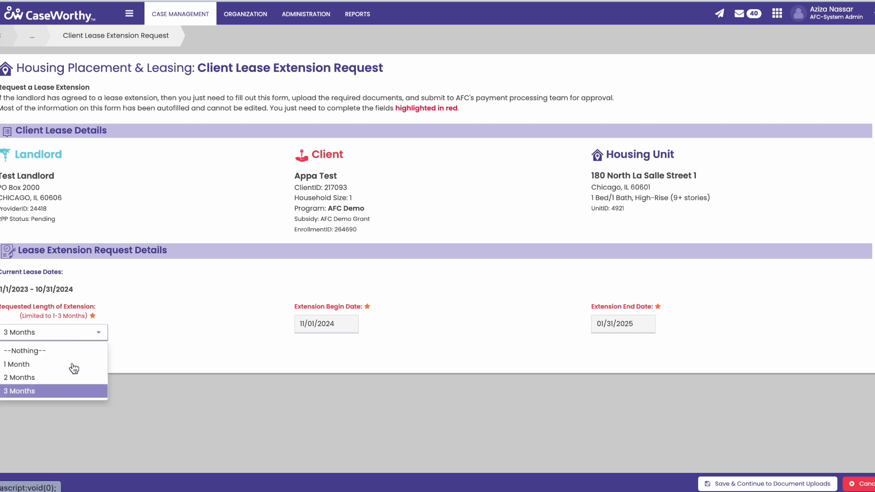
pyautogui.click(339, 335)
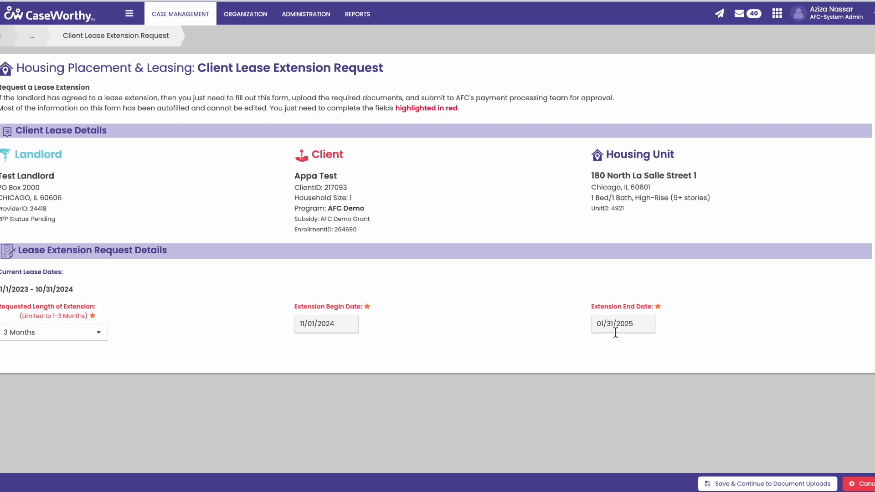
pyautogui.click(72, 333)
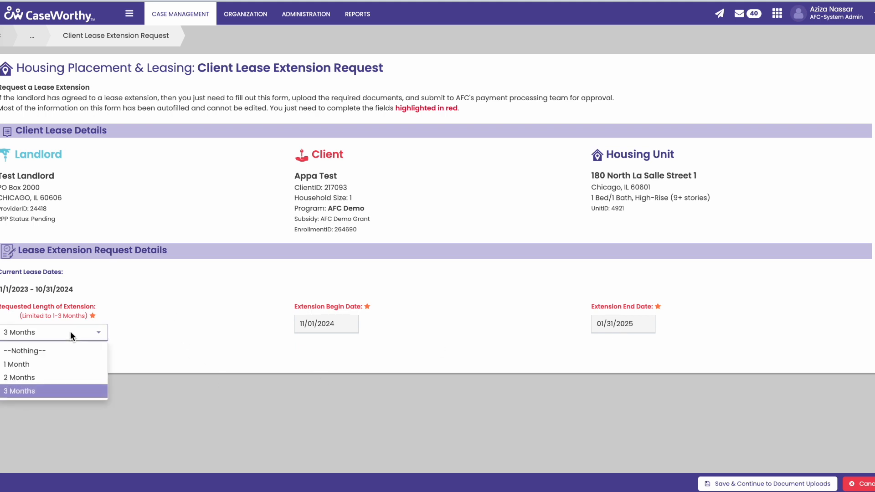
pyautogui.click(53, 363)
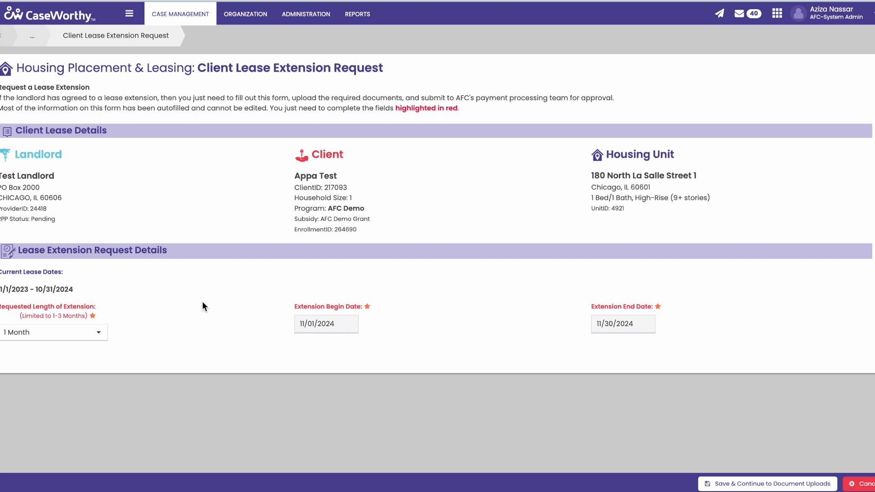
pyautogui.click(73, 335)
pyautogui.click(59, 380)
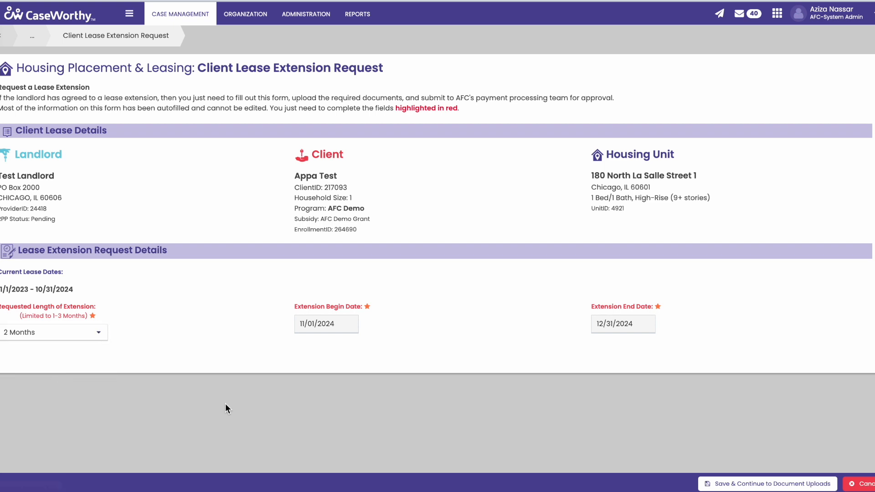
# Set the requested length of extension to 3 Months and save the request to continue to document uploads
pyautogui.click(101, 332)
pyautogui.click(75, 389)
pyautogui.click(748, 486)
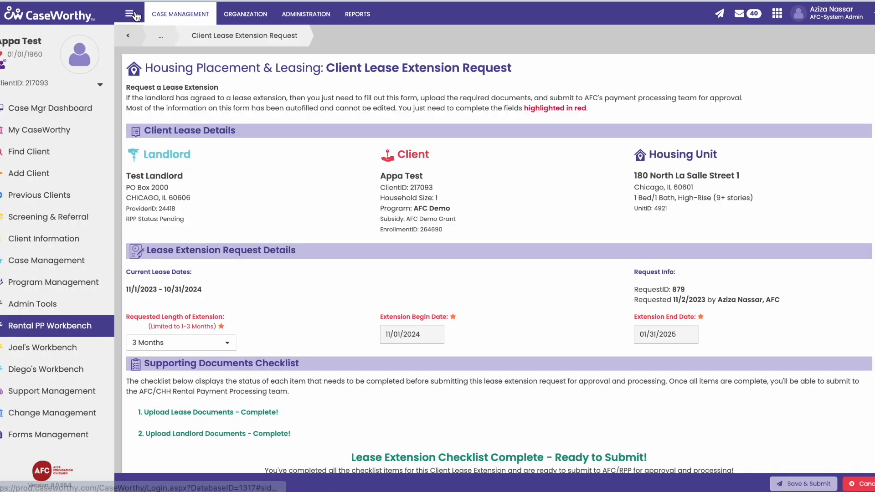
# Collapse the side navigation and review the Supporting Documents Checklist with its lease and landlord document details
pyautogui.click(130, 15)
pyautogui.scroll(-1, 162, 291)
pyautogui.scroll(-1, 162, 291)
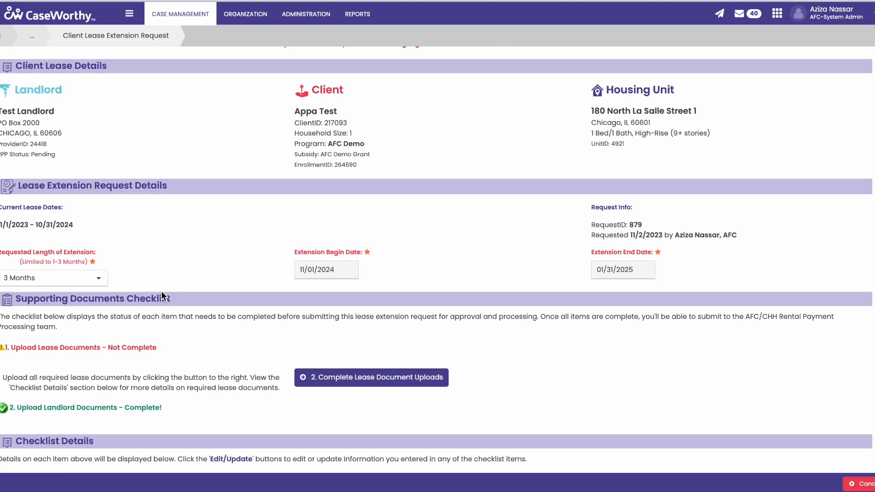
pyautogui.scroll(-2, 161, 292)
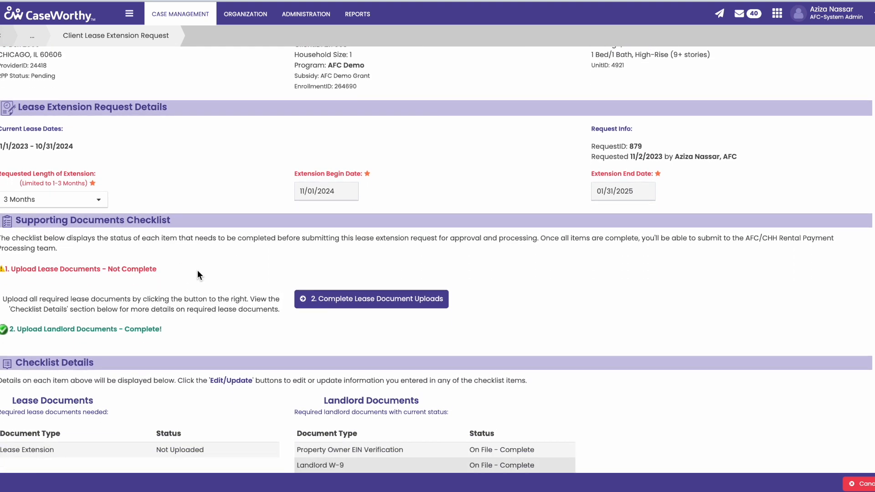
# Open the lease document uploads from the checklist and start a file upload for the Lease Extension document
pyautogui.scroll(-1, 175, 258)
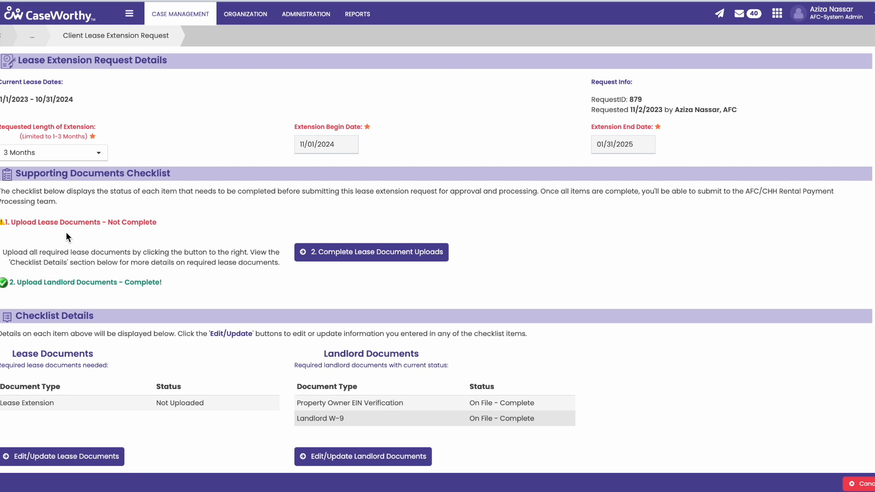
pyautogui.click(409, 251)
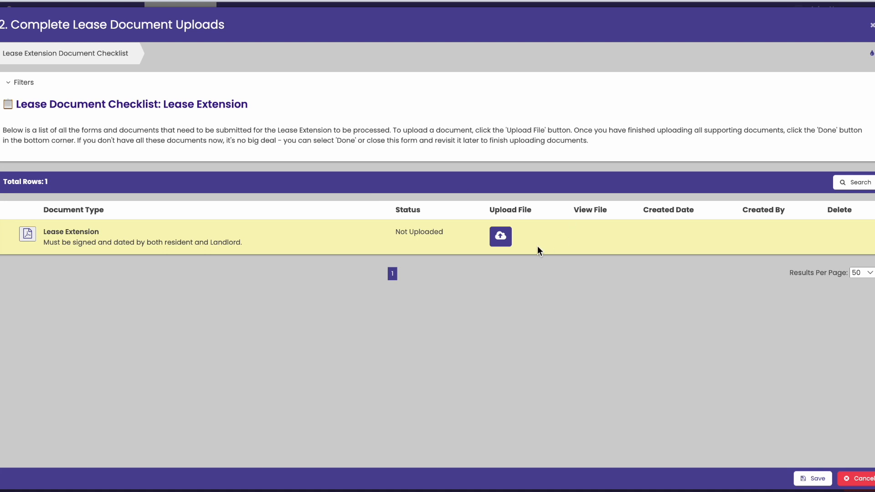
pyautogui.click(500, 236)
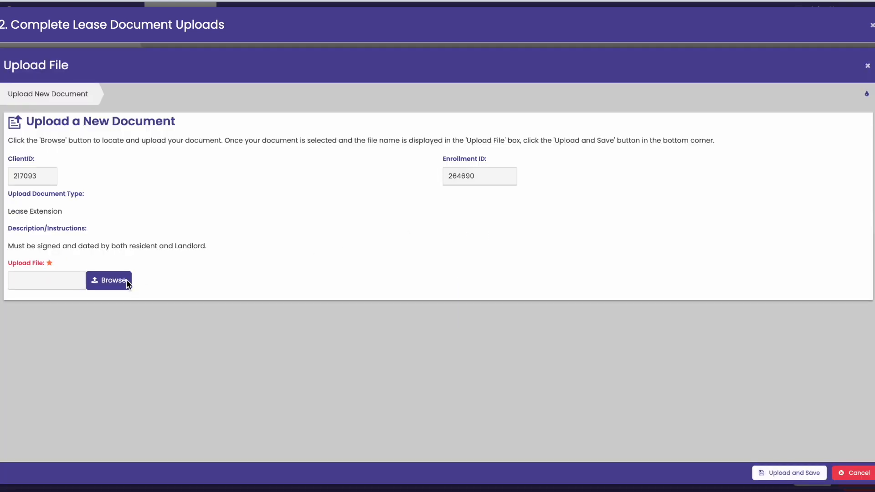
# Upload ImageDisplay (1).pdf from the Downloads folder as the Lease Extension document and save the document checklist
pyautogui.click(125, 279)
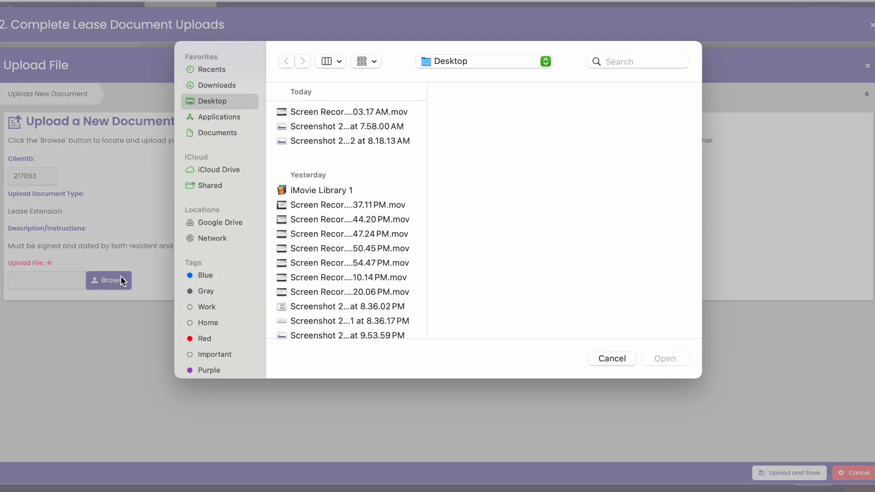
pyautogui.scroll(-10, 324, 178)
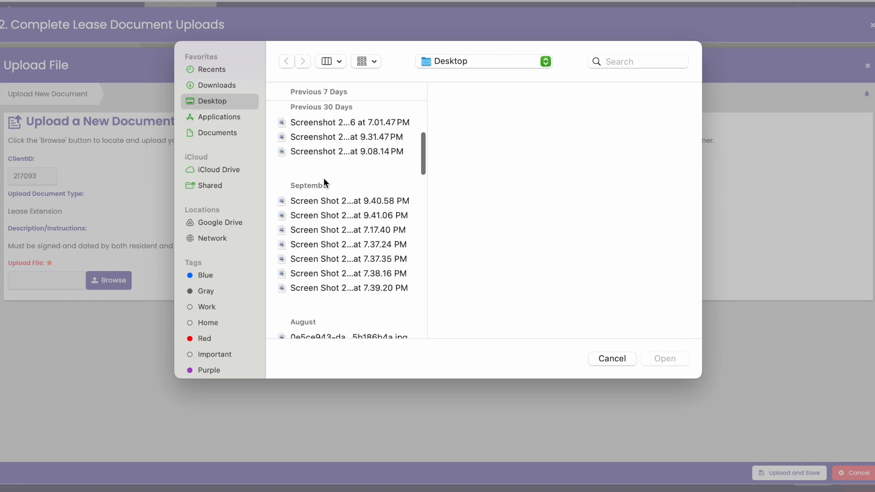
pyautogui.click(226, 133)
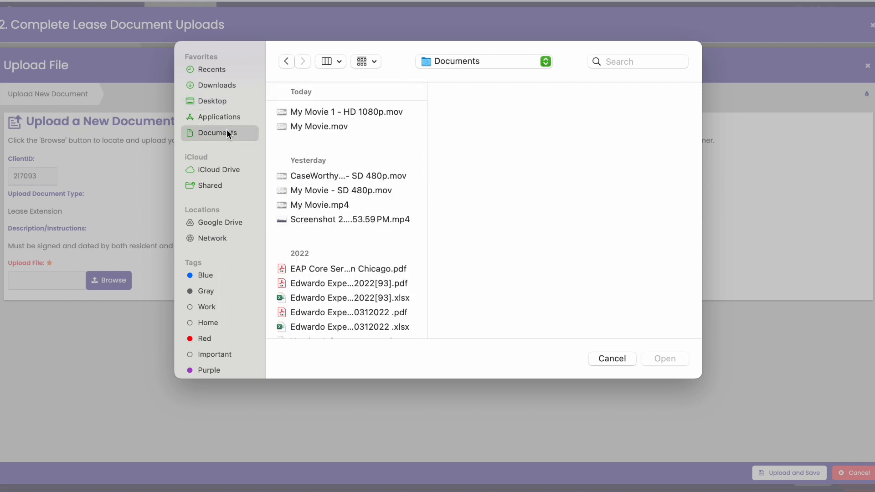
pyautogui.click(227, 87)
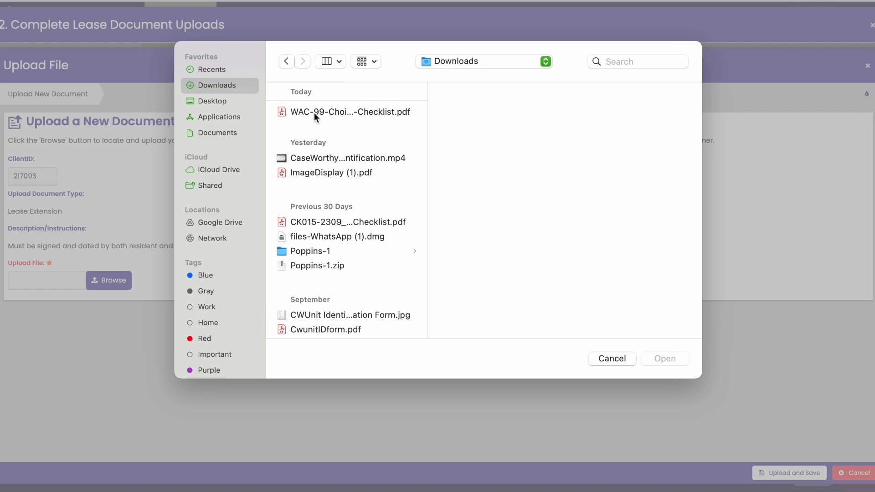
pyautogui.click(315, 113)
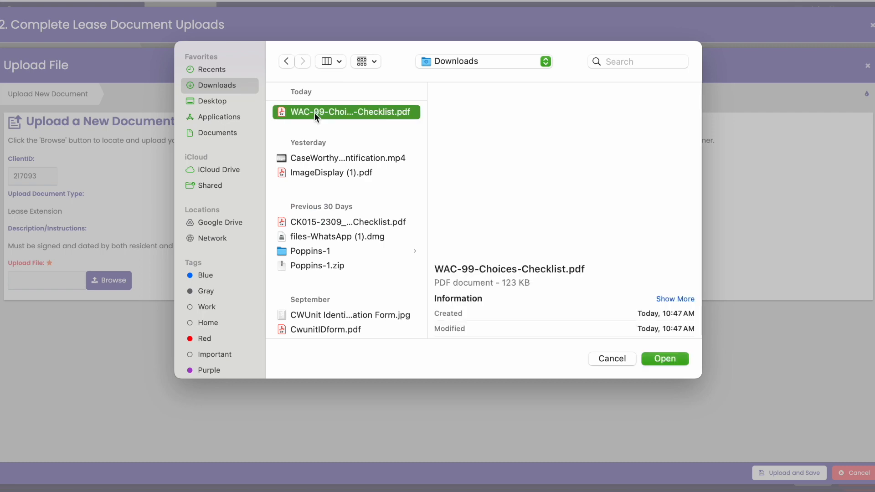
pyautogui.click(344, 174)
pyautogui.click(659, 360)
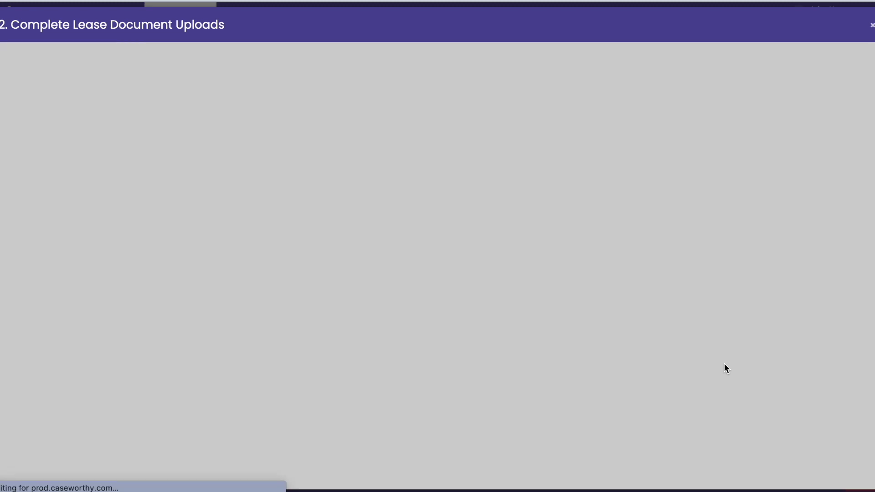
pyautogui.click(814, 479)
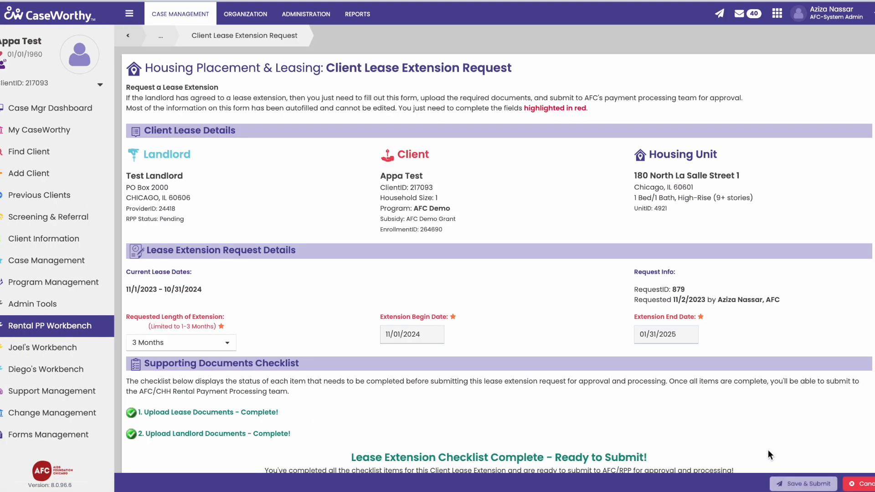
# Review the supporting documents checklist and its details, and submit the lease extension request
pyautogui.click(129, 14)
pyautogui.scroll(-3, 236, 212)
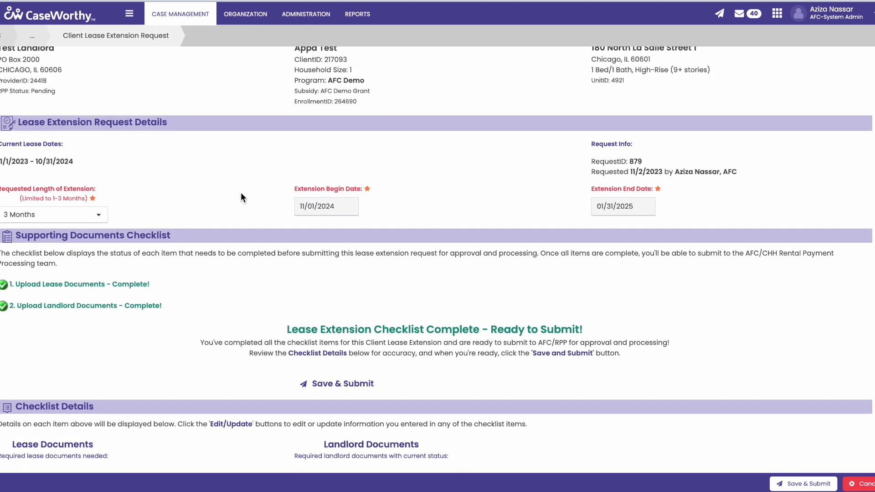
pyautogui.scroll(-2, 537, 250)
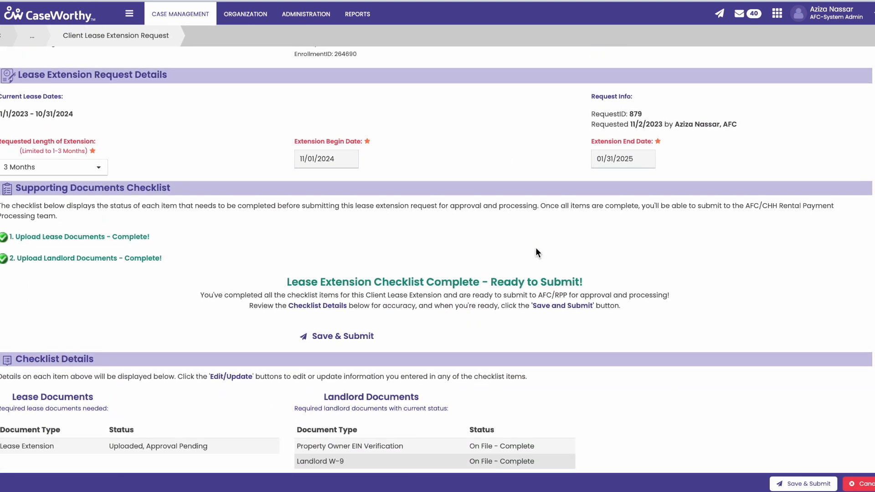
pyautogui.click(816, 484)
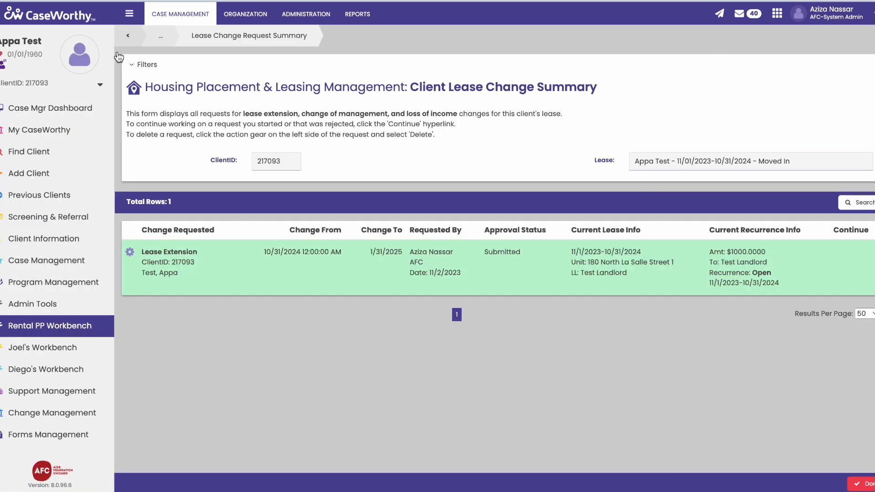
# Look over the Client Lease Change Summary and return through the extension request to the Client Housing Placement page
pyautogui.click(129, 13)
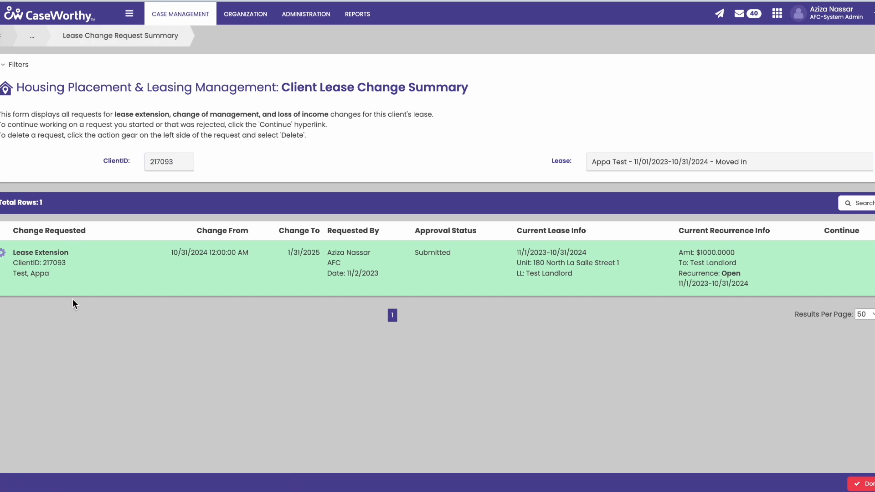
pyautogui.click(136, 14)
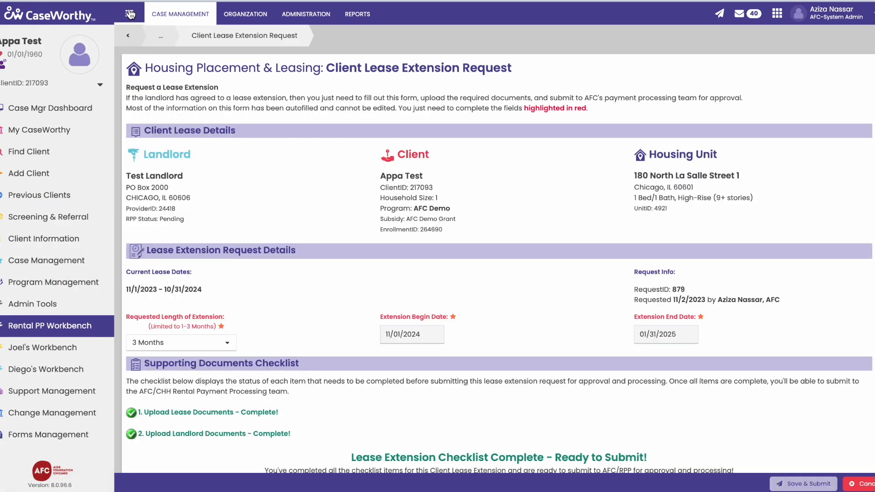
pyautogui.click(130, 14)
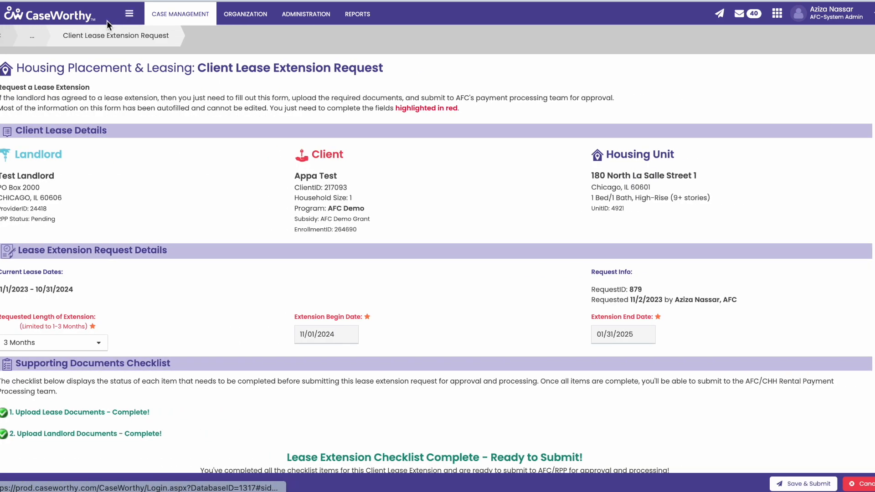
pyautogui.click(40, 42)
pyautogui.click(56, 77)
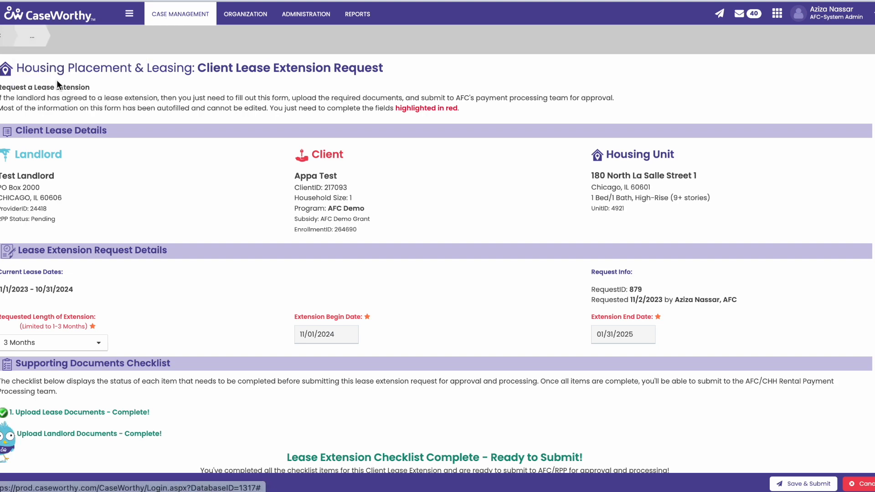
# Choose the household loss of income situation for the current lease, review its requirements, and start a loss of income submission
pyautogui.scroll(-3, 144, 163)
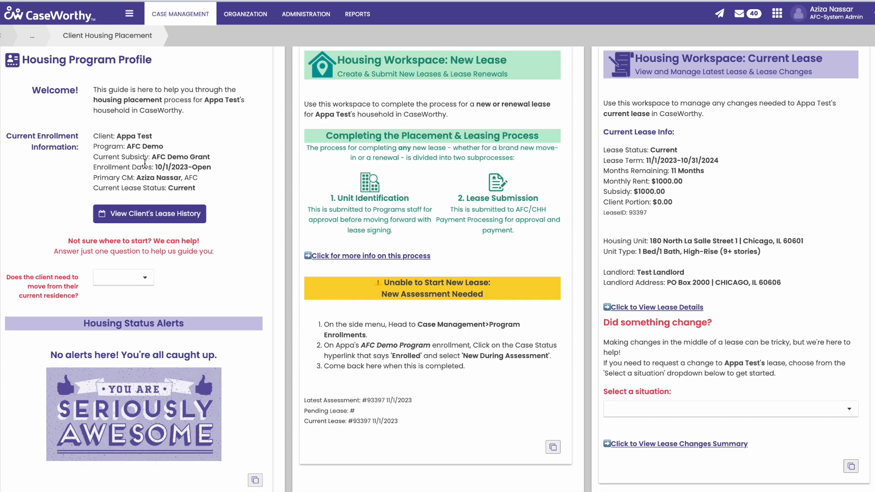
pyautogui.click(670, 411)
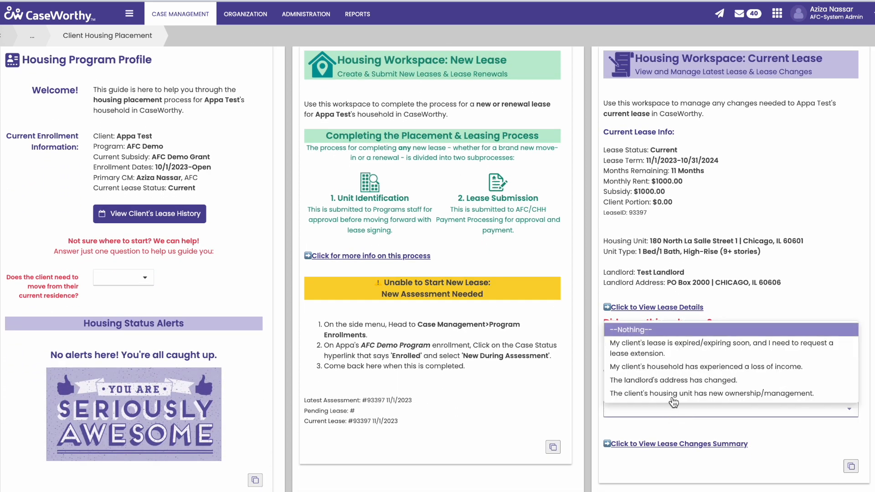
pyautogui.click(675, 367)
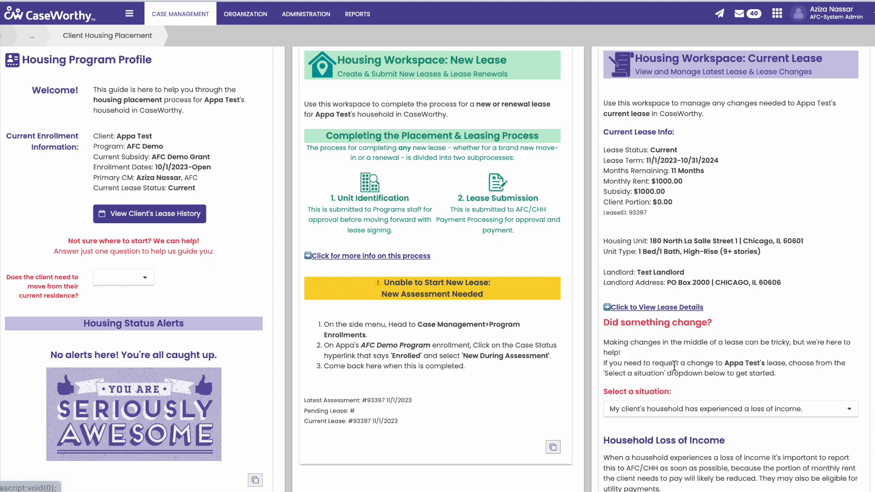
pyautogui.scroll(-4, 666, 365)
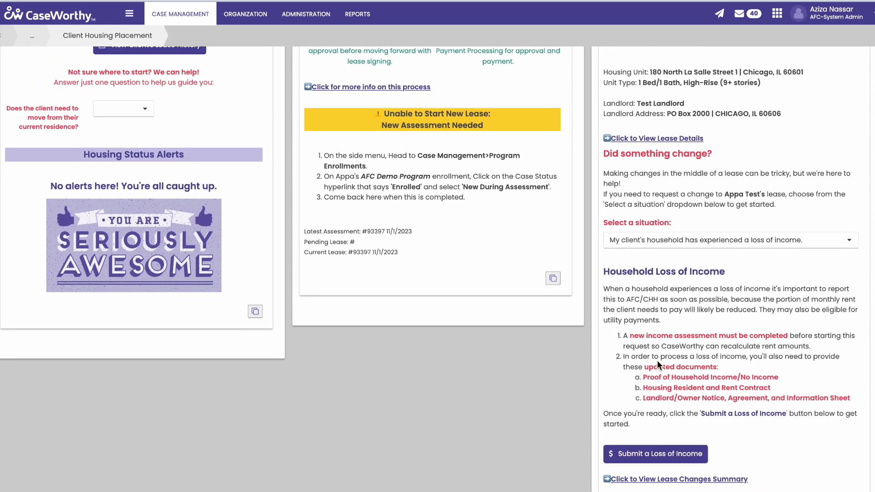
pyautogui.scroll(-1, 657, 360)
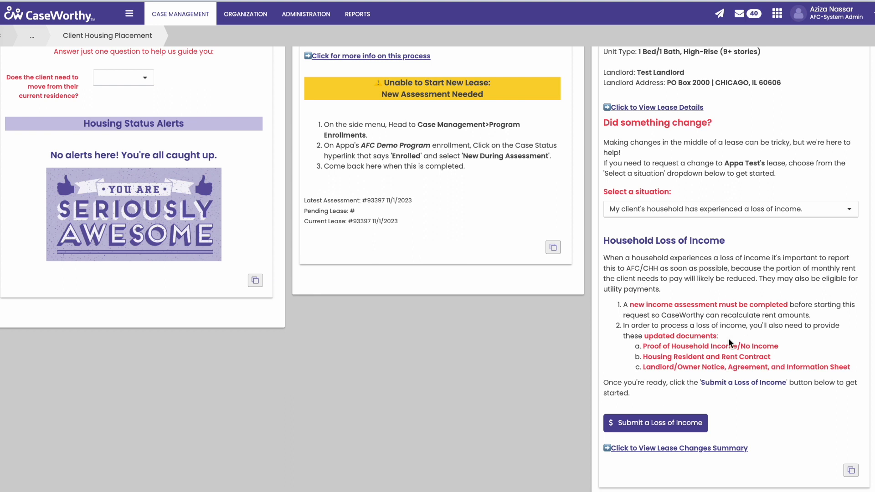
pyautogui.scroll(-1, 663, 364)
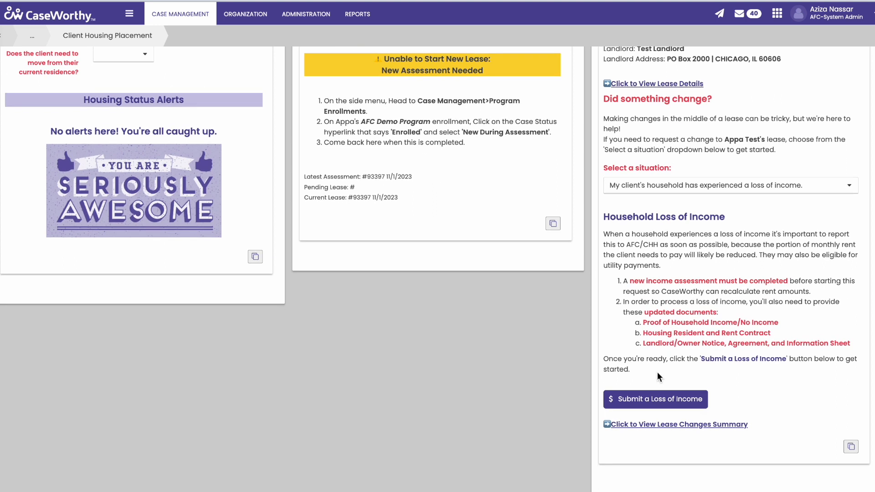
pyautogui.click(648, 400)
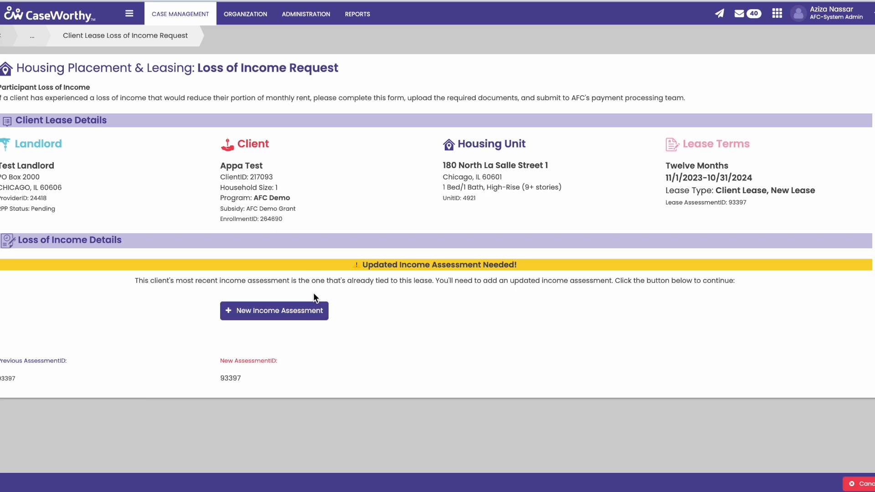
# Create a new income assessment with the preset enrollment and assessment date, and continue to the income section
pyautogui.click(292, 313)
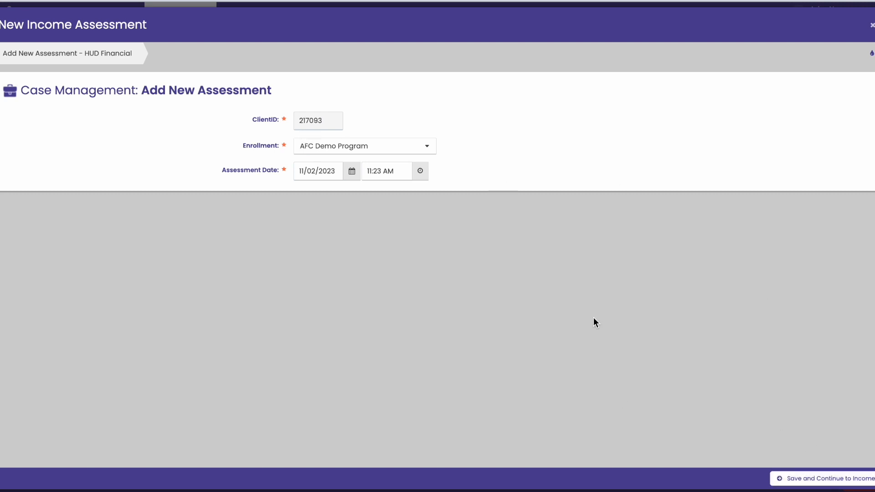
pyautogui.click(299, 173)
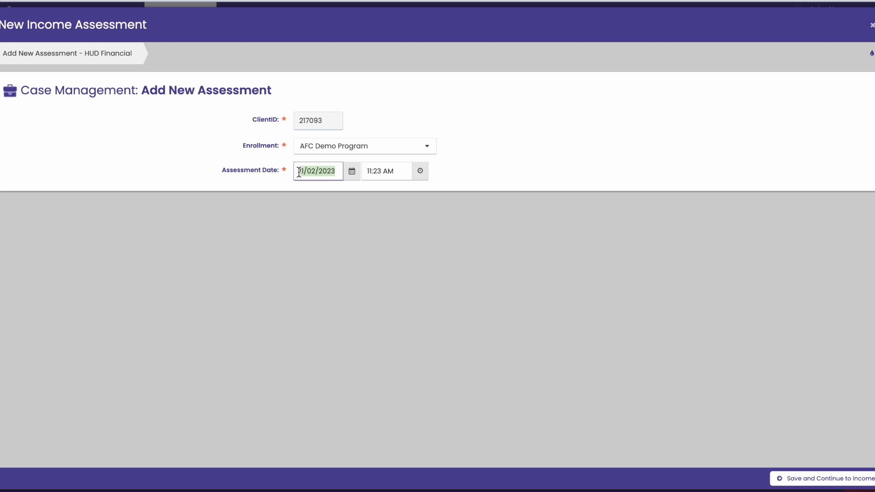
pyautogui.click(832, 480)
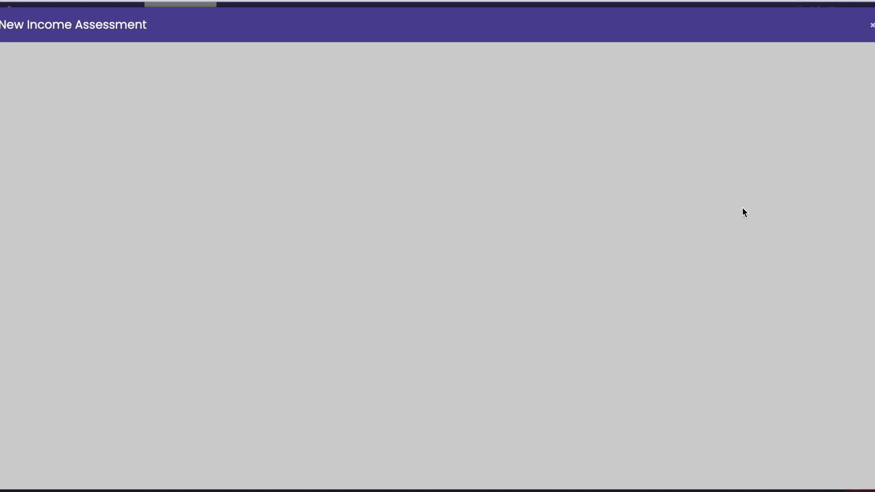
pyautogui.scroll(-1, 472, 192)
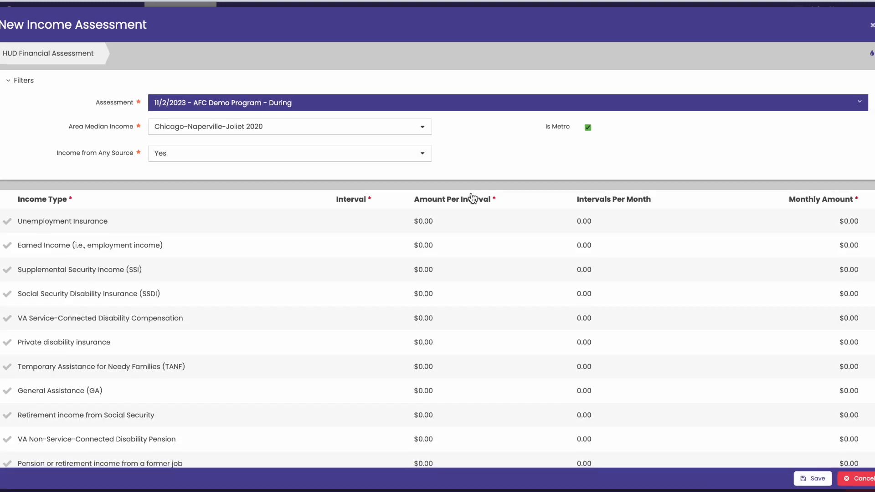
pyautogui.scroll(1, 471, 193)
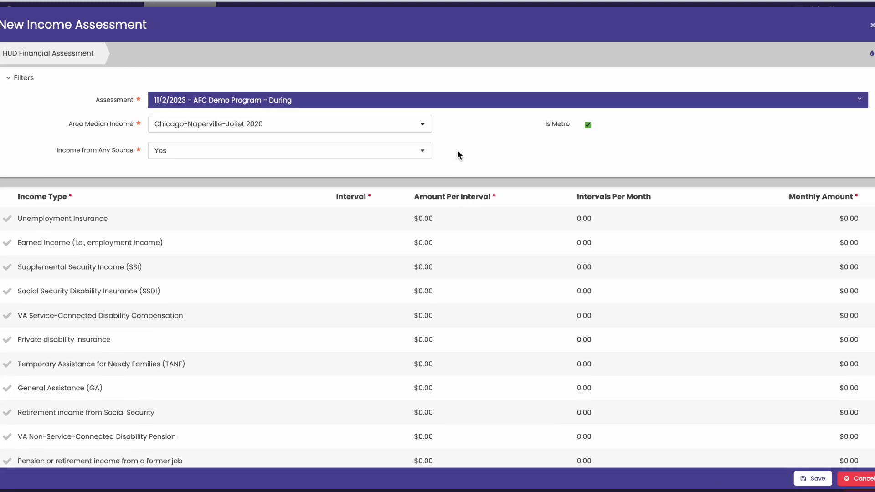
# Set Income from Any Source to No in the HUD Financial Assessment
pyautogui.click(161, 149)
pyautogui.click(137, 168)
pyautogui.click(189, 150)
pyautogui.click(175, 180)
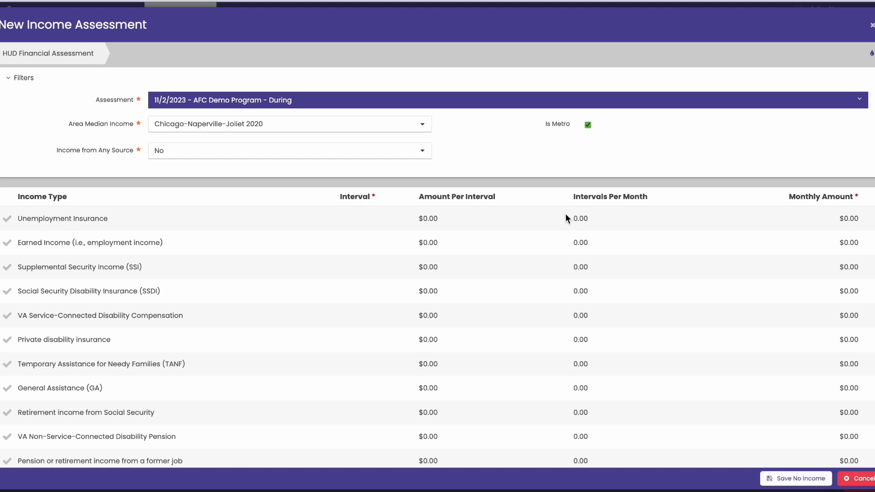
# Try Income from Any Source as Yes with the Unemployment Insurance row selected, clear the row, and return the answer to No
pyautogui.click(381, 149)
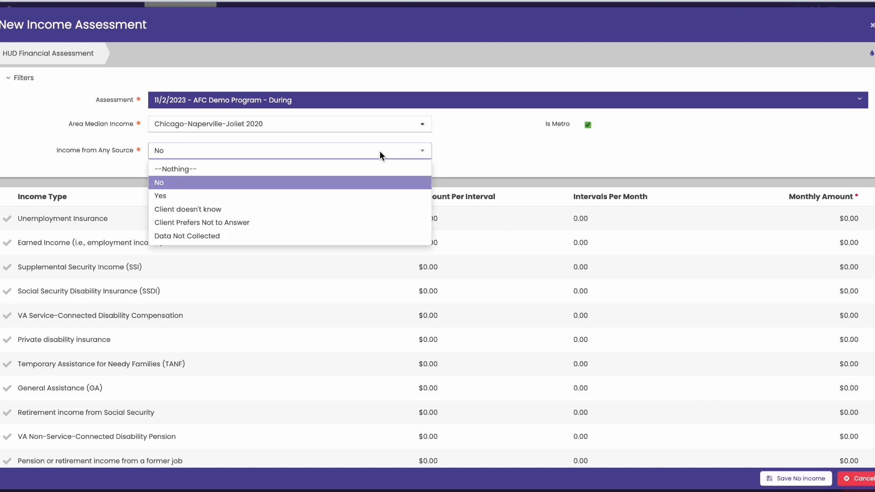
pyautogui.click(313, 201)
pyautogui.click(8, 223)
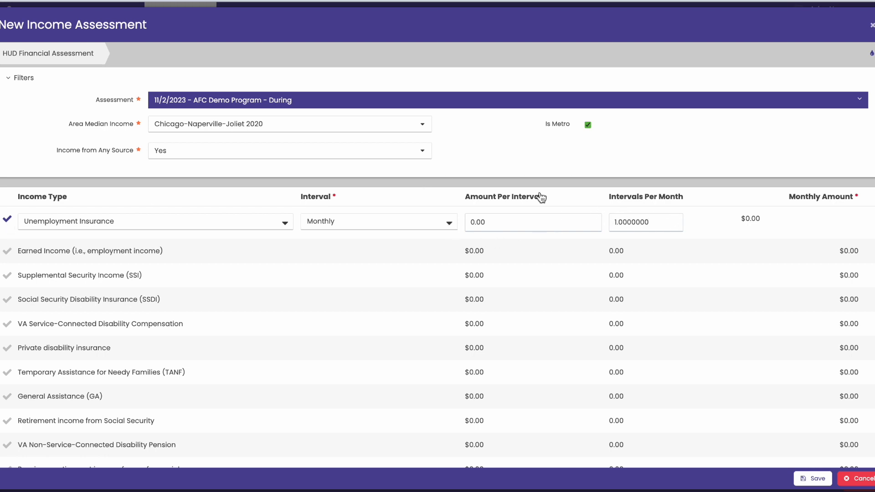
pyautogui.click(8, 220)
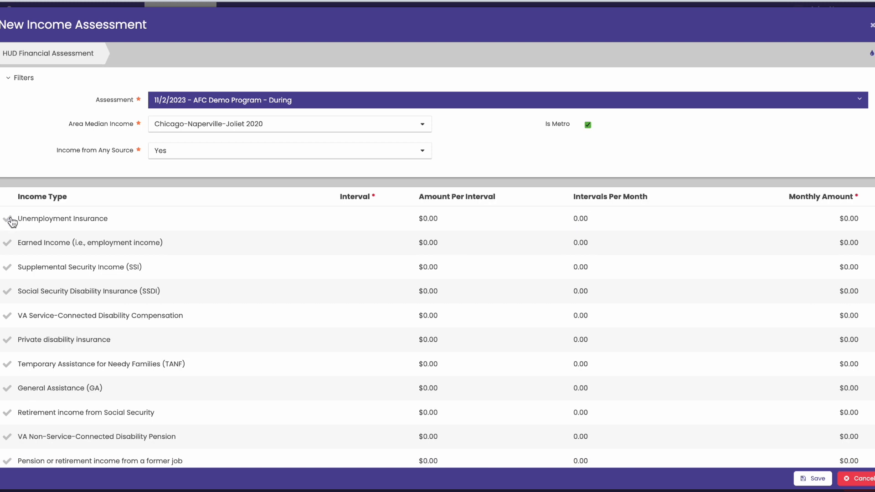
pyautogui.click(193, 152)
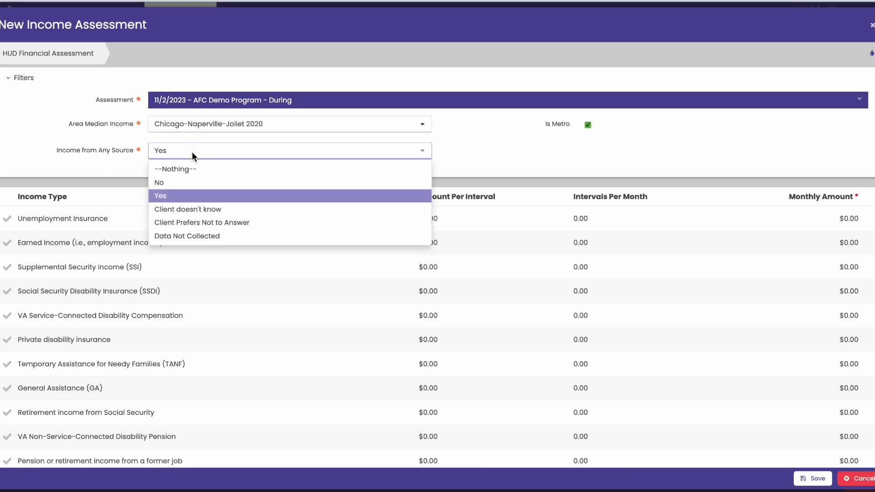
pyautogui.click(175, 183)
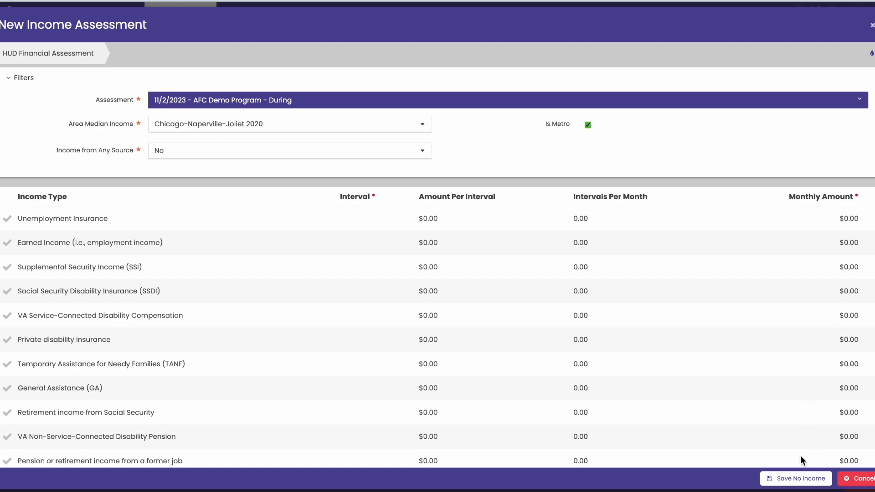
# Save the HUD Financial Assessment with no income and review the income change on the Loss of Income Request
pyautogui.click(801, 478)
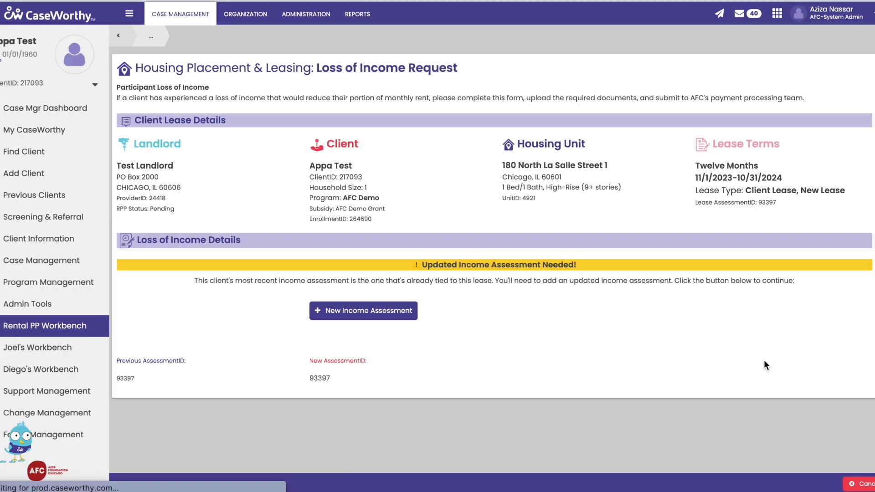
pyautogui.click(130, 15)
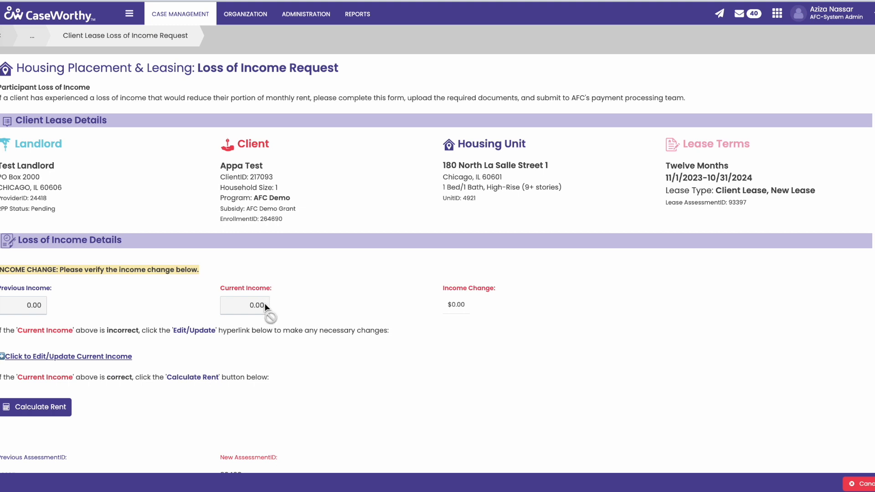
pyautogui.scroll(-1, 264, 305)
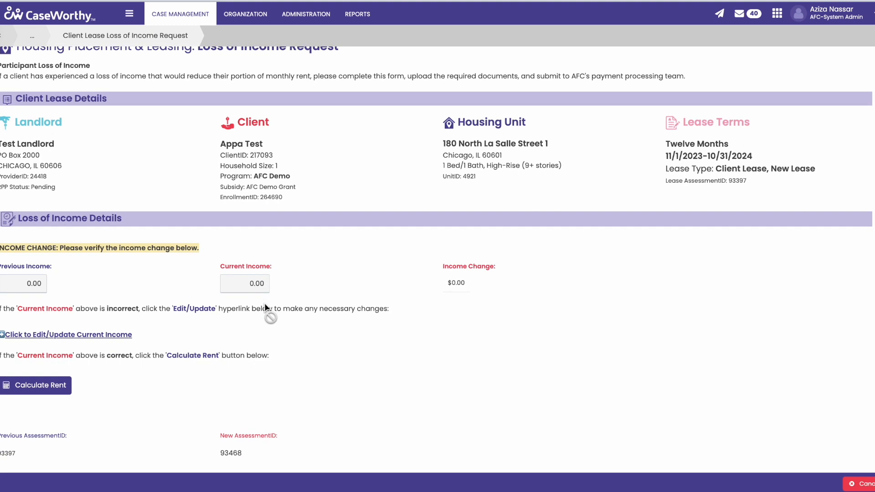
pyautogui.scroll(-1, 264, 303)
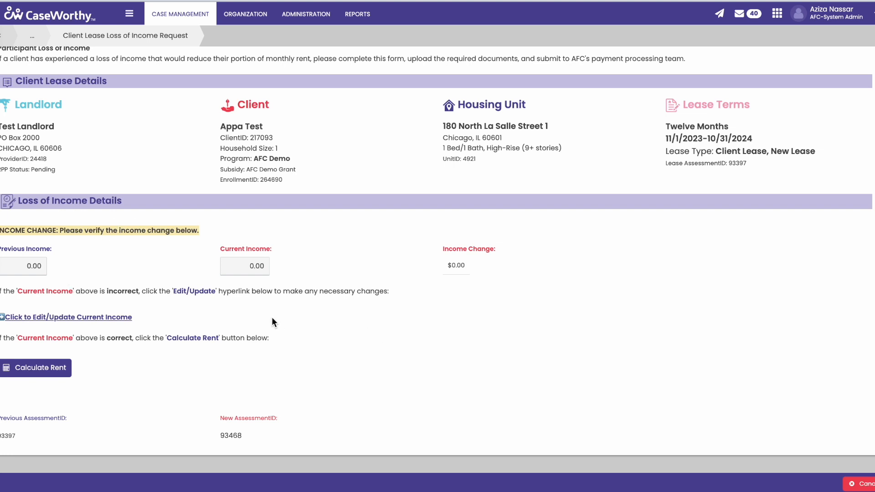
# Open the HUD/HOPWA rent calculation, review the prefilled rent, income and deduction figures, and calculate the rent
pyautogui.click(34, 374)
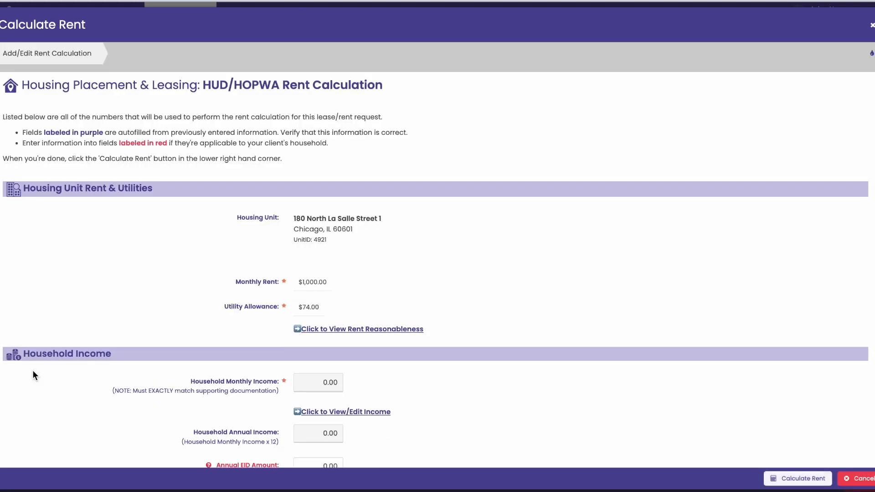
pyautogui.scroll(-1, 261, 302)
pyautogui.scroll(-2, 259, 296)
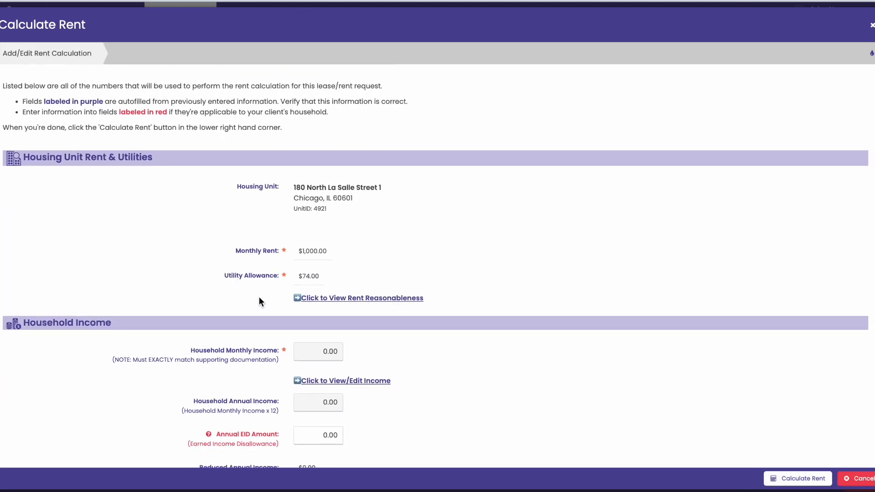
pyautogui.scroll(-2, 306, 291)
pyautogui.scroll(3, 307, 292)
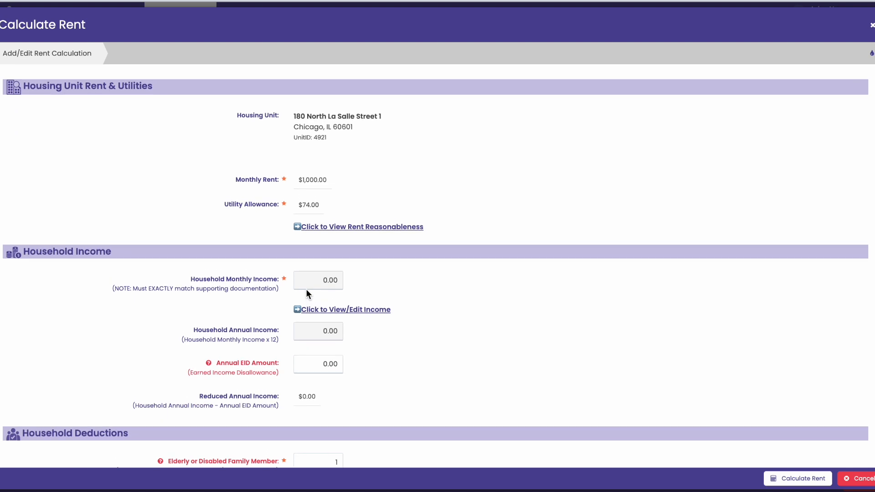
pyautogui.scroll(-3, 307, 291)
pyautogui.scroll(-2, 306, 292)
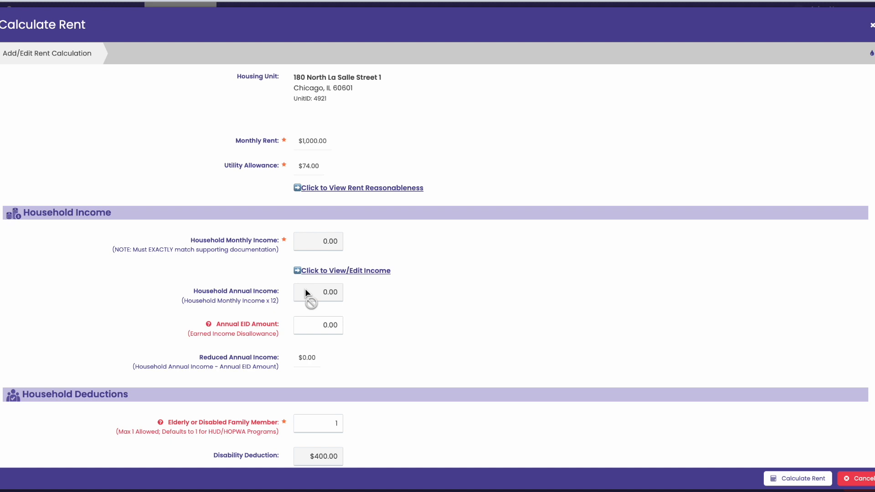
pyautogui.scroll(3, 269, 262)
pyautogui.scroll(1, 269, 262)
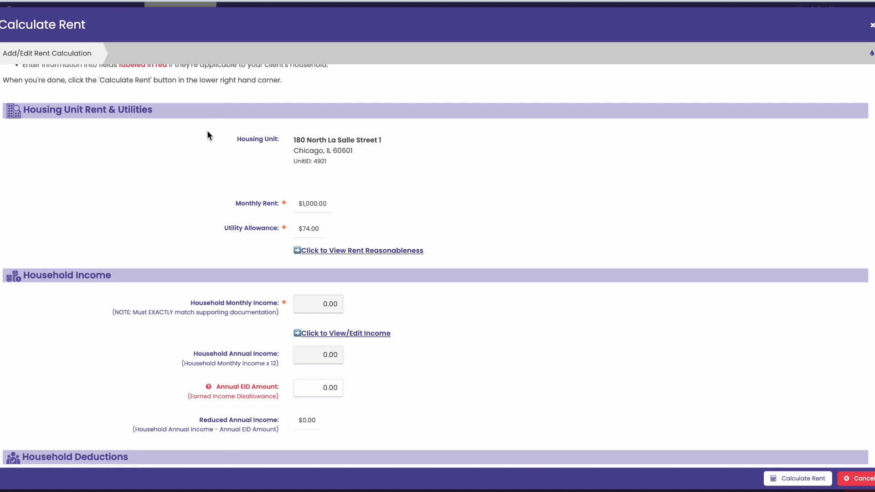
pyautogui.scroll(-3, 207, 132)
pyautogui.scroll(-7, 203, 184)
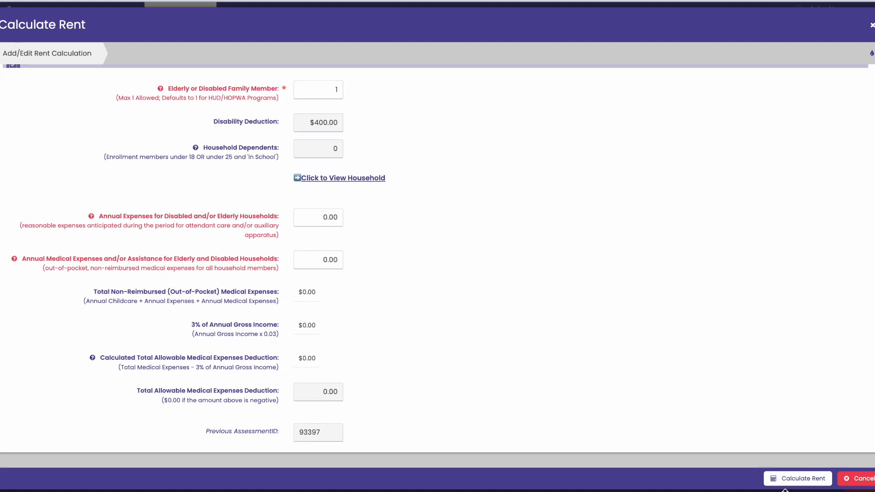
pyautogui.click(793, 478)
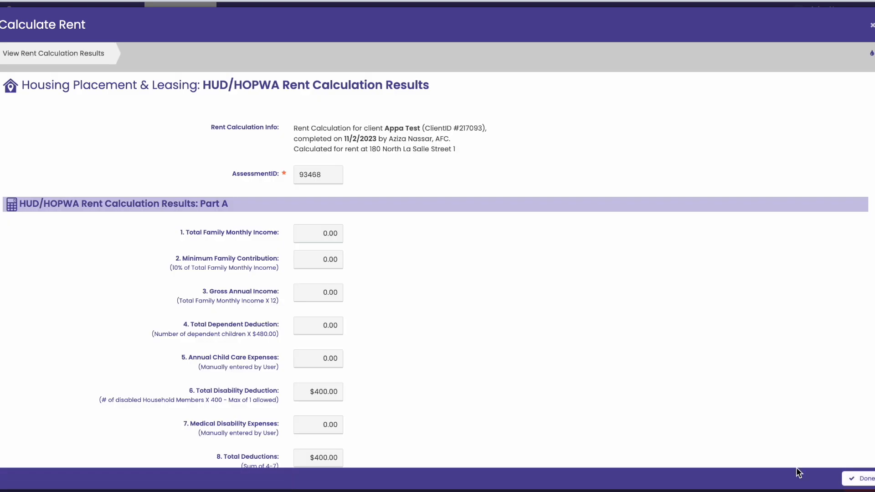
# Review Parts A and B of the rent calculation results and finish the calculation
pyautogui.scroll(-8, 745, 374)
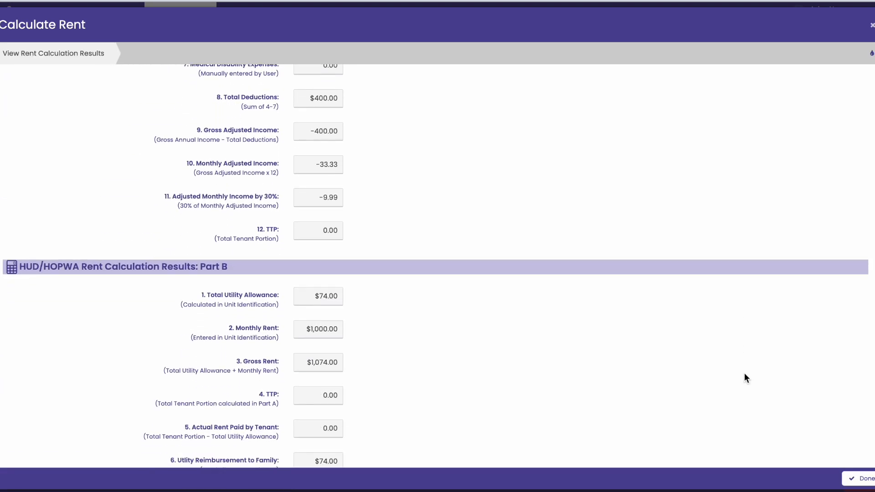
pyautogui.scroll(2, 739, 401)
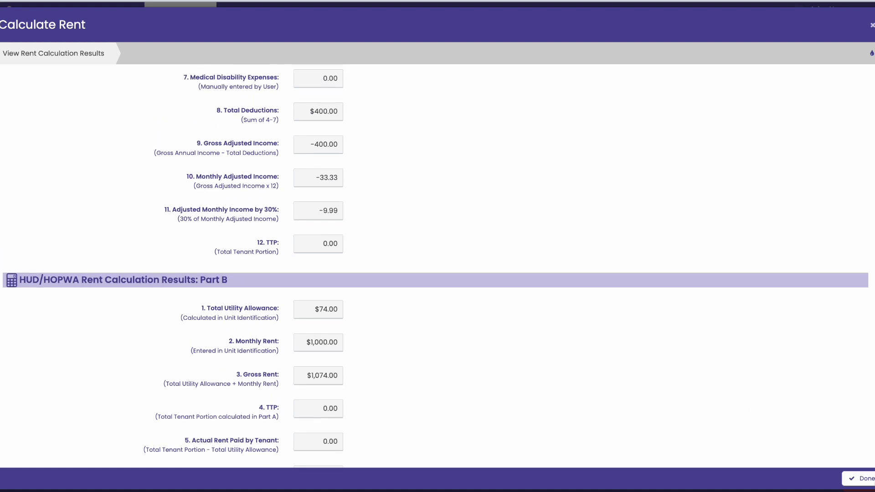
pyautogui.click(860, 479)
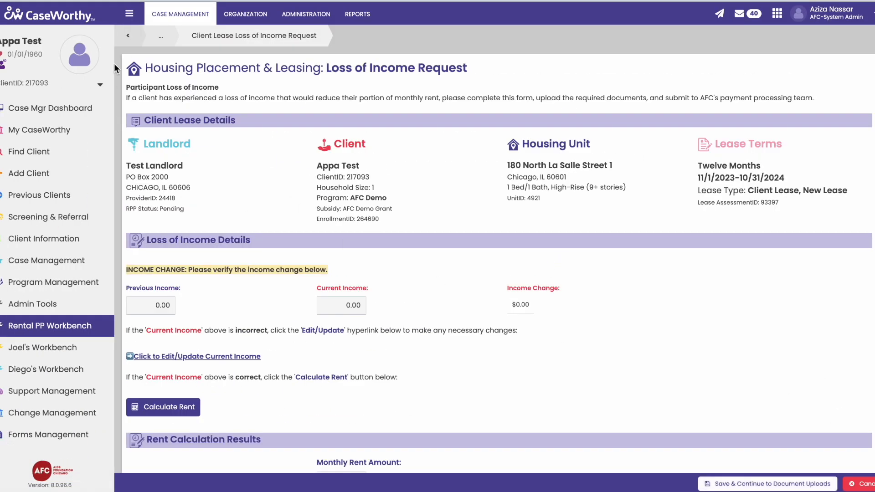
# Compare the current and new subsidy, client portion and payment amounts, then save the request and continue to document uploads
pyautogui.click(129, 16)
pyautogui.scroll(-3, 167, 220)
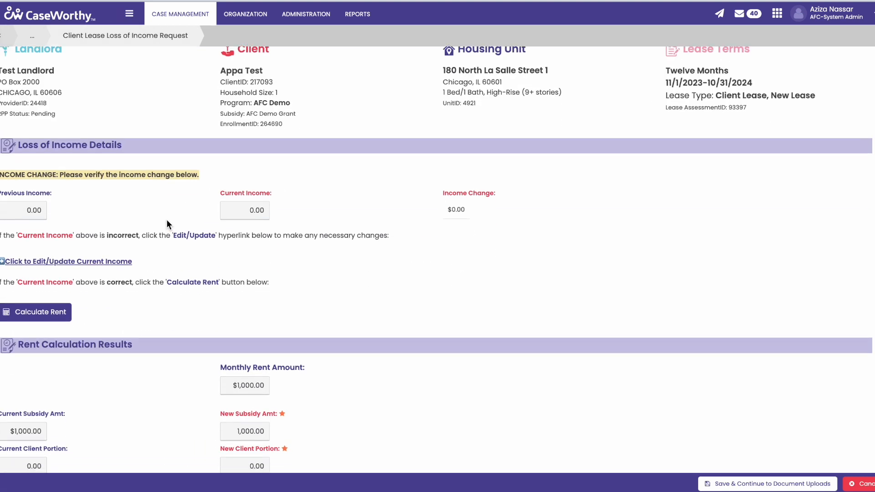
pyautogui.scroll(-2, 166, 220)
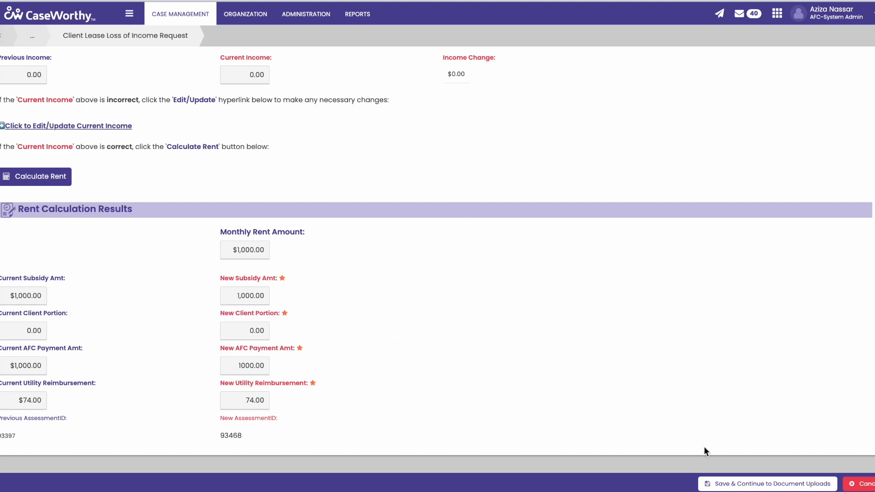
pyautogui.click(738, 483)
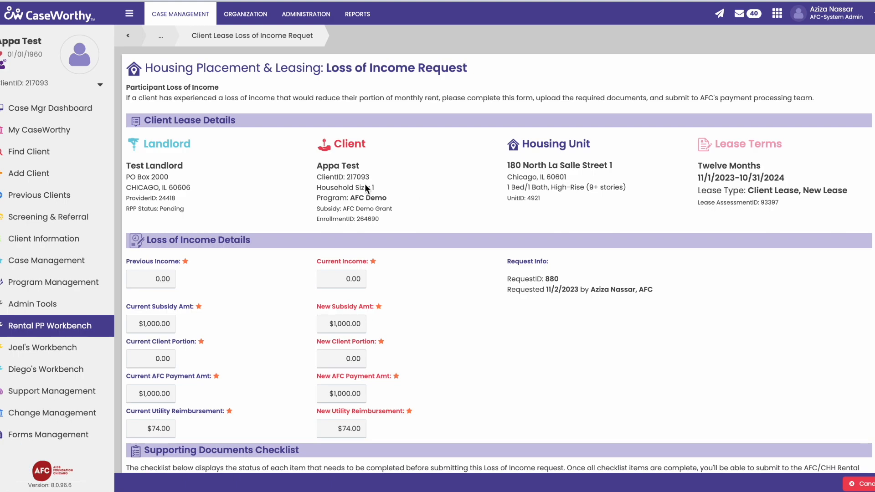
# Review the Supporting Documents Checklist and its details, and open the lease document uploads
pyautogui.click(129, 13)
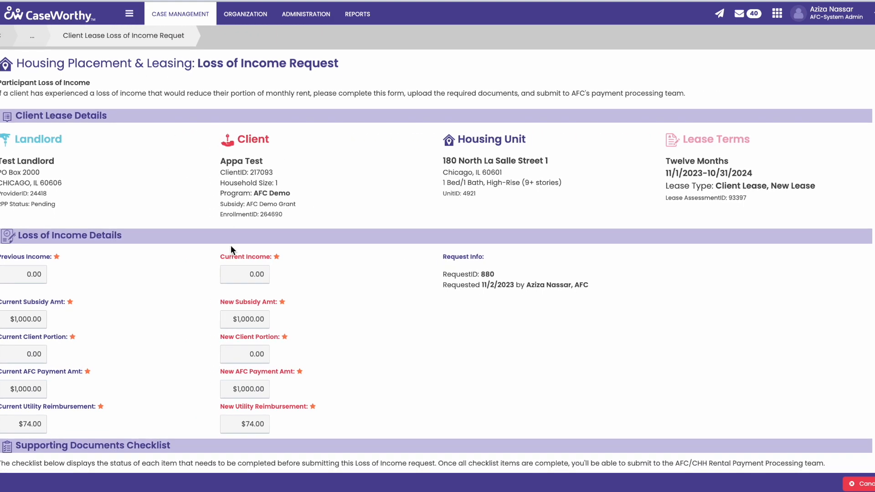
pyautogui.scroll(-5, 231, 254)
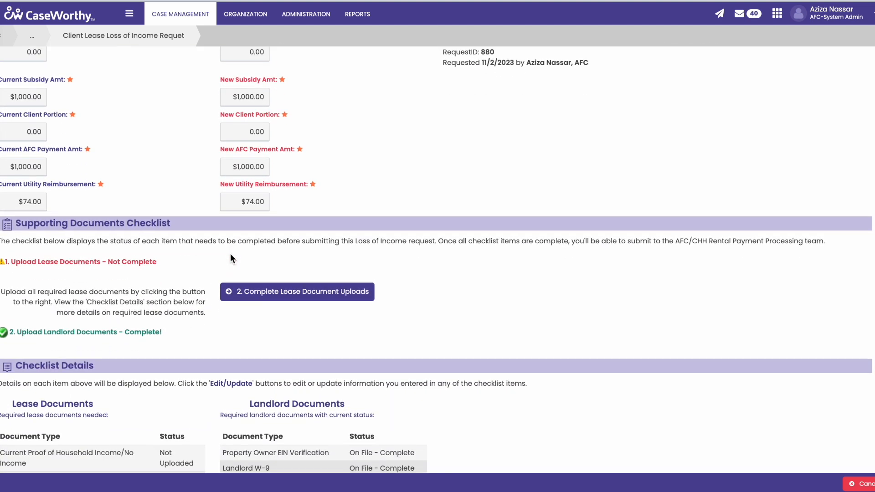
pyautogui.scroll(-3, 129, 265)
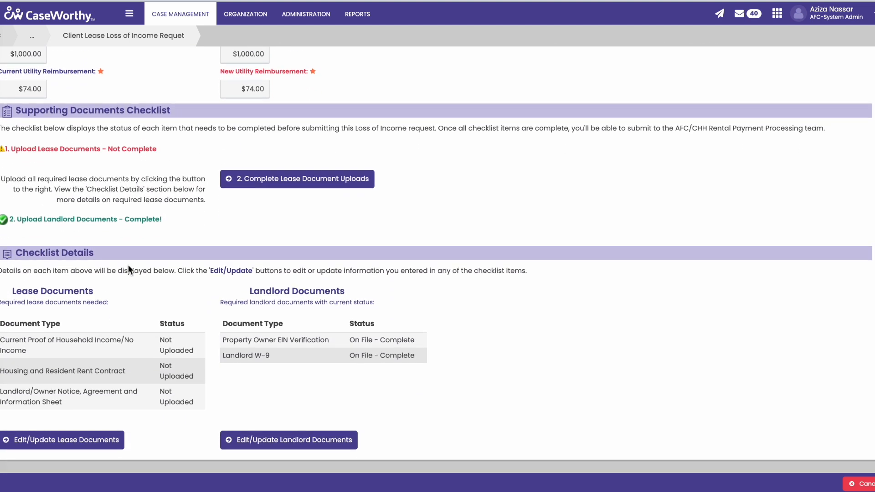
pyautogui.click(314, 182)
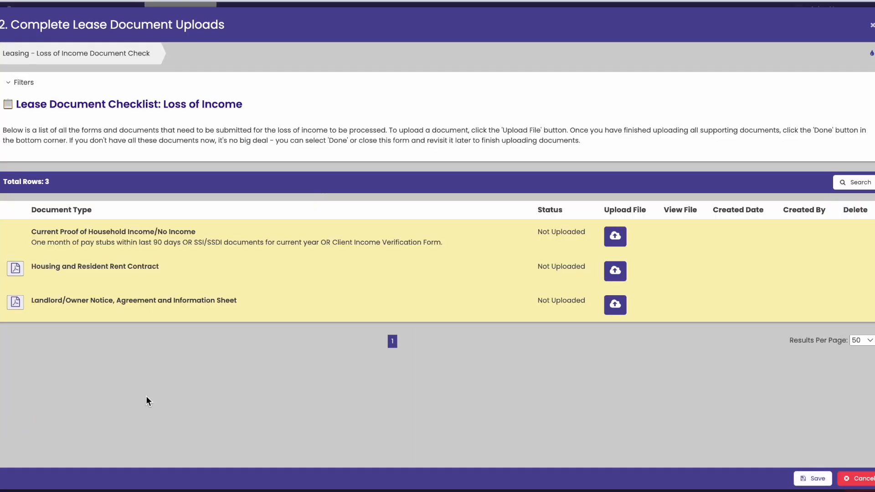
# Upload ImageDisplay (1).pdf from Downloads as the Current Proof of Household Income/No Income document
pyautogui.click(616, 235)
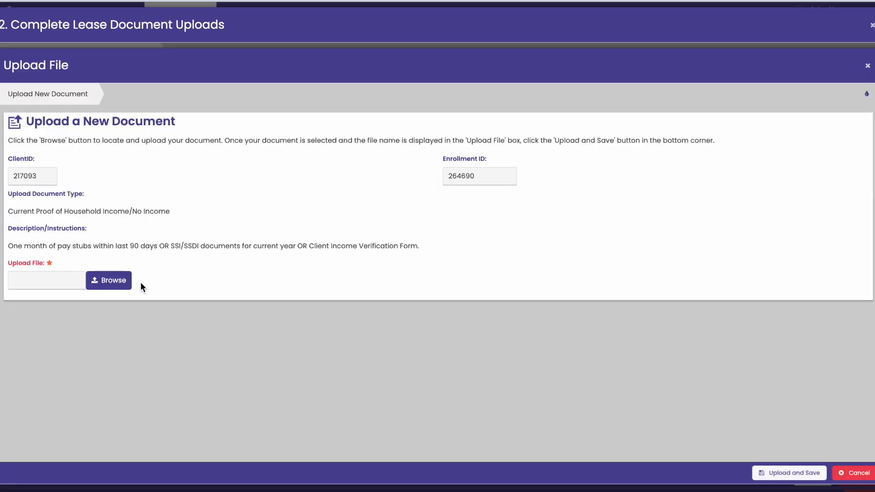
pyautogui.click(118, 284)
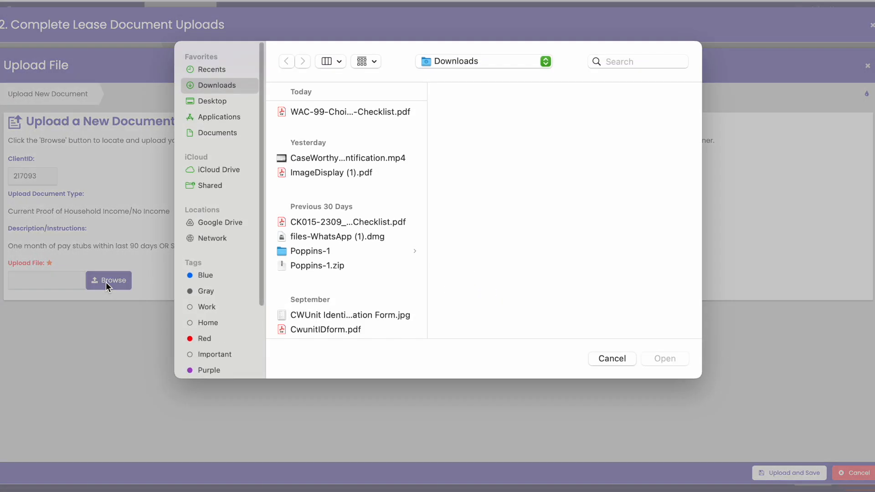
pyautogui.click(307, 173)
pyautogui.click(666, 358)
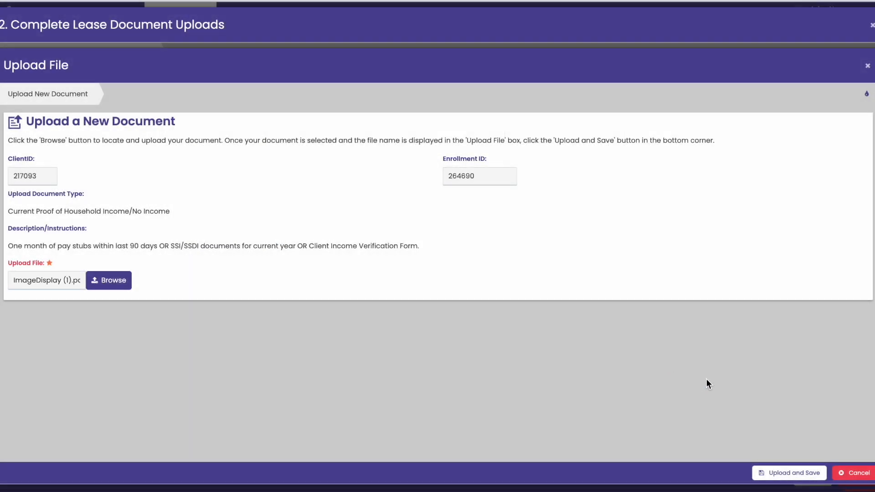
pyautogui.click(771, 472)
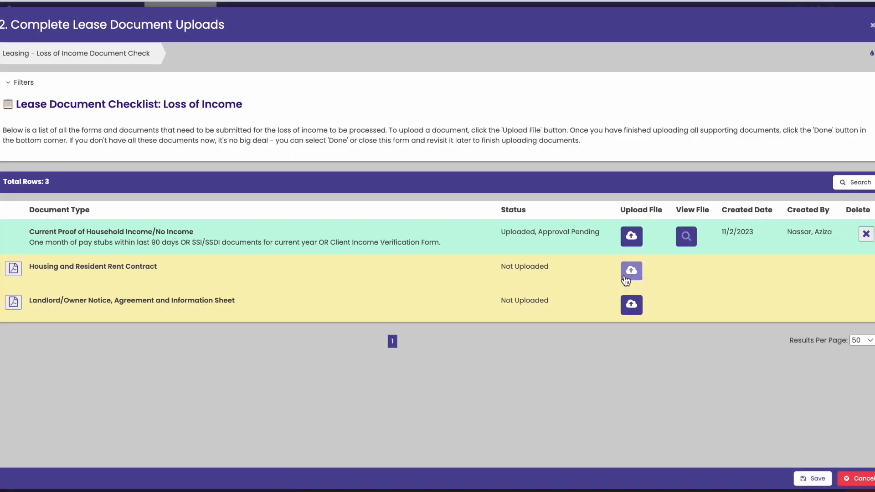
# Upload ImageDisplay (1).pdf from Downloads as the Housing and Resident Rent Contract
pyautogui.click(628, 273)
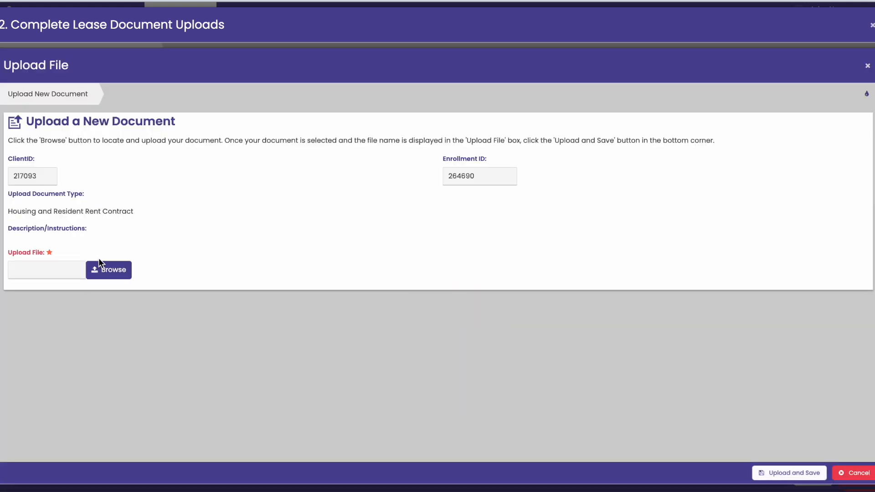
pyautogui.click(99, 269)
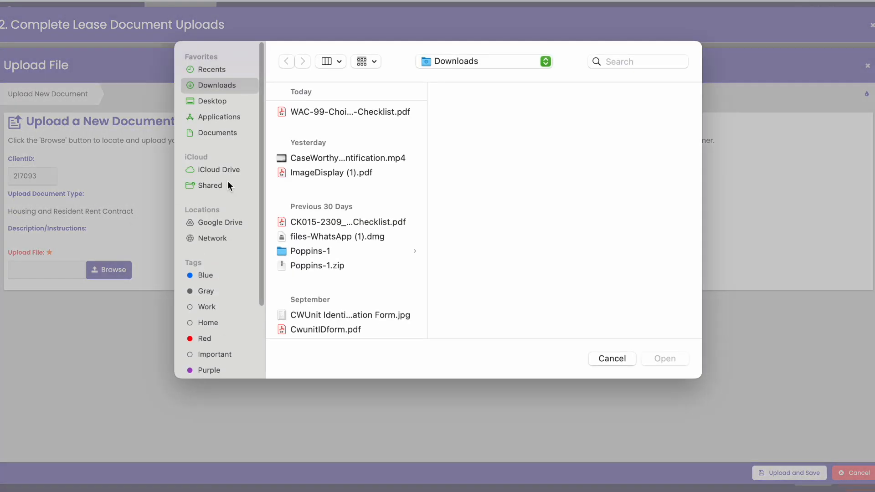
pyautogui.click(321, 172)
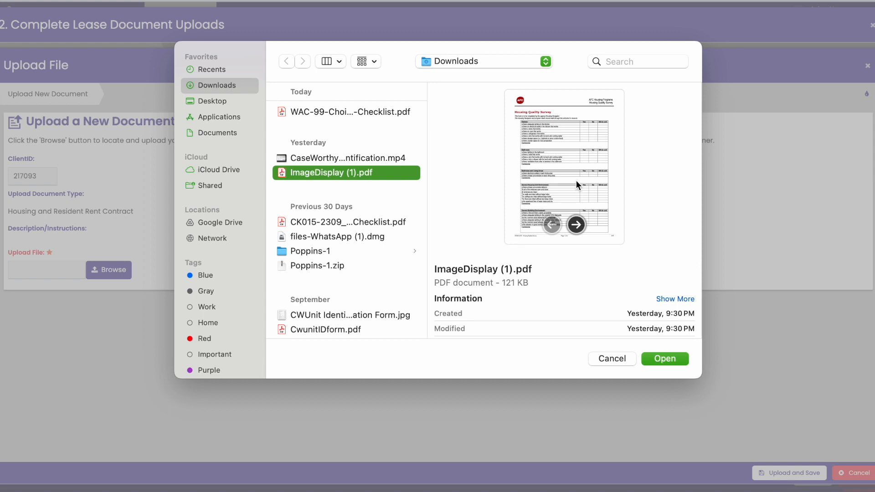
pyautogui.click(662, 359)
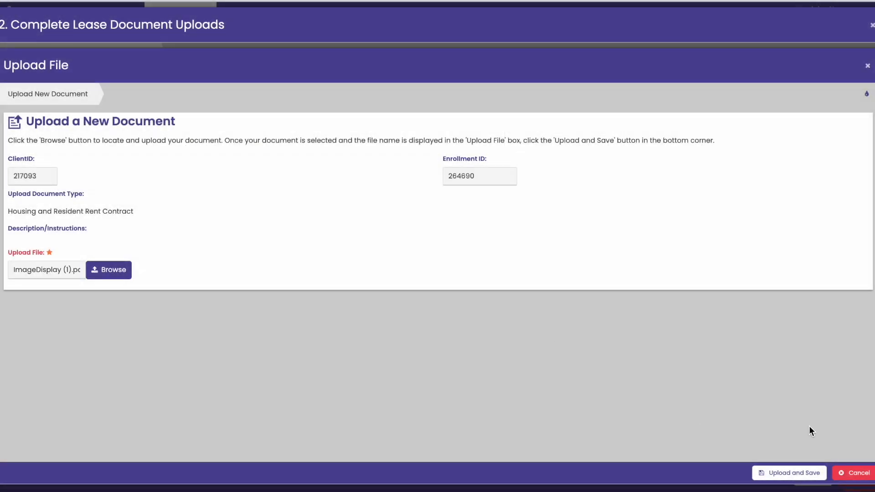
pyautogui.click(790, 475)
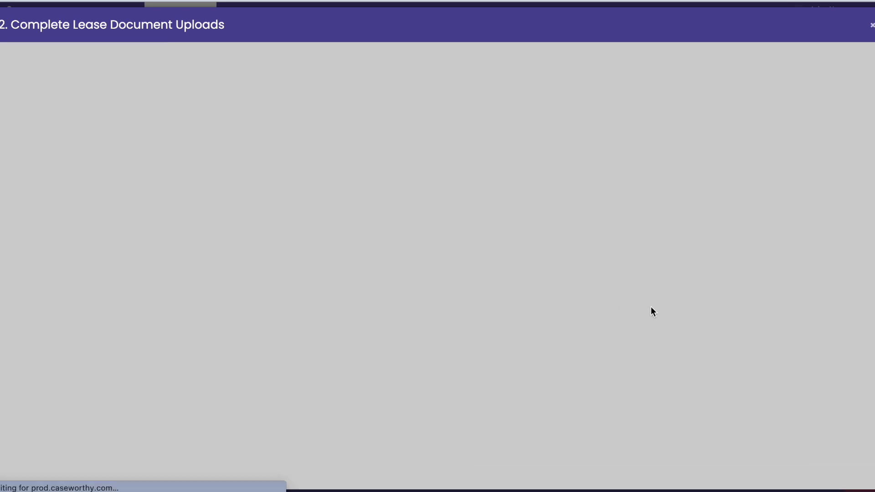
# Upload ImageDisplay (1).pdf from Downloads as the Landlord/Owner Notice, Agreement and Information Sheet
pyautogui.click(629, 305)
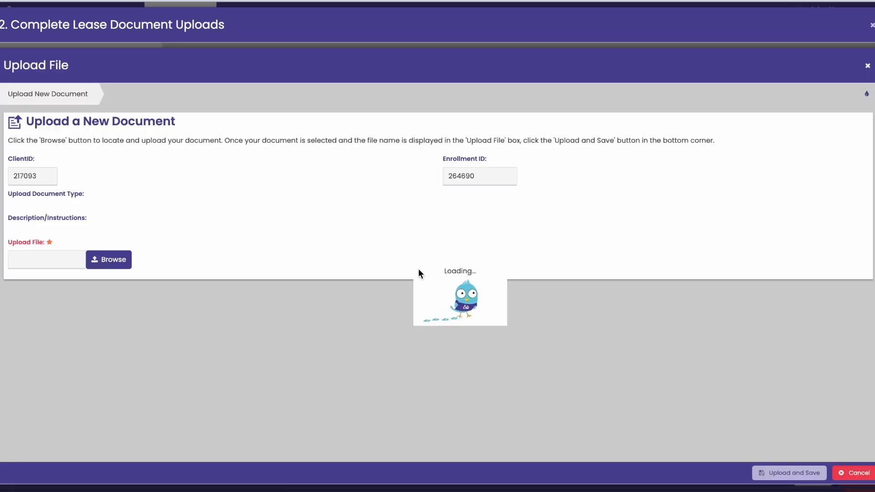
pyautogui.click(106, 271)
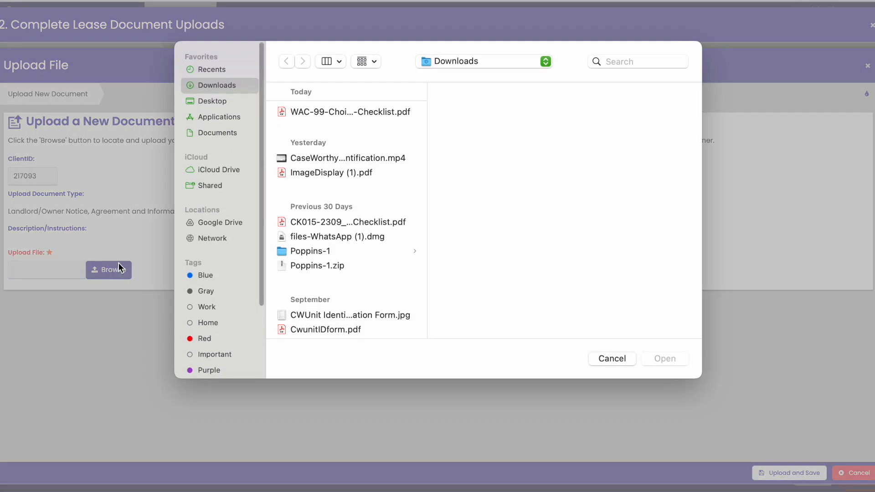
pyautogui.click(326, 172)
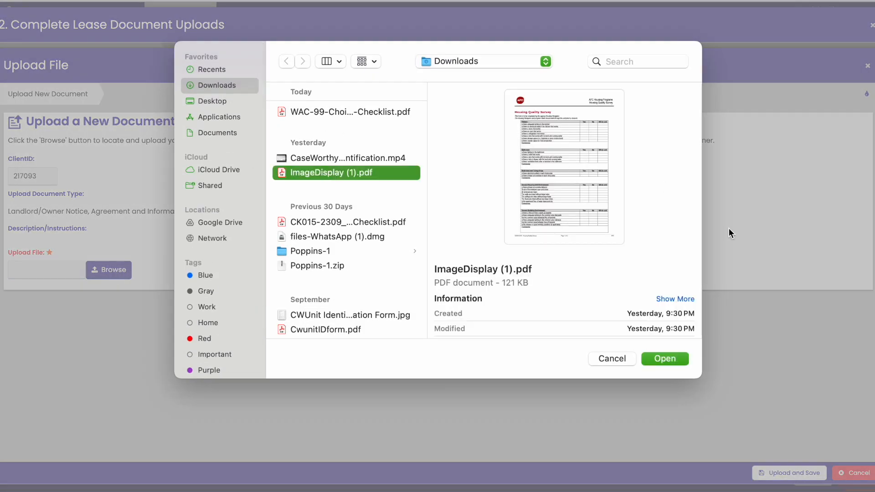
pyautogui.click(656, 357)
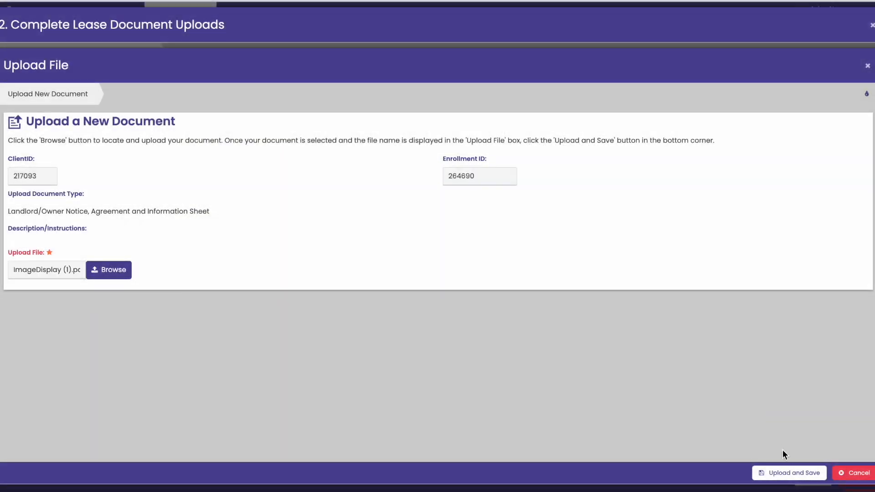
pyautogui.click(782, 475)
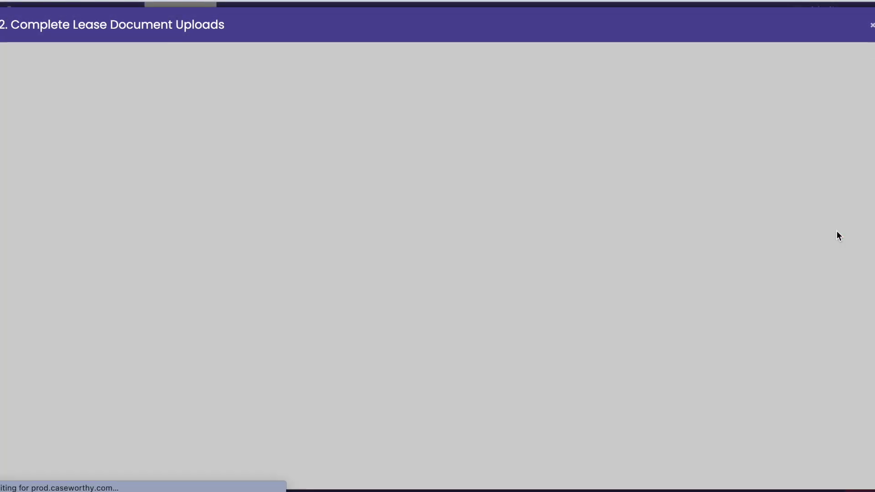
# Finish the lease document uploads and submit the completed Loss of Income request
pyautogui.click(813, 478)
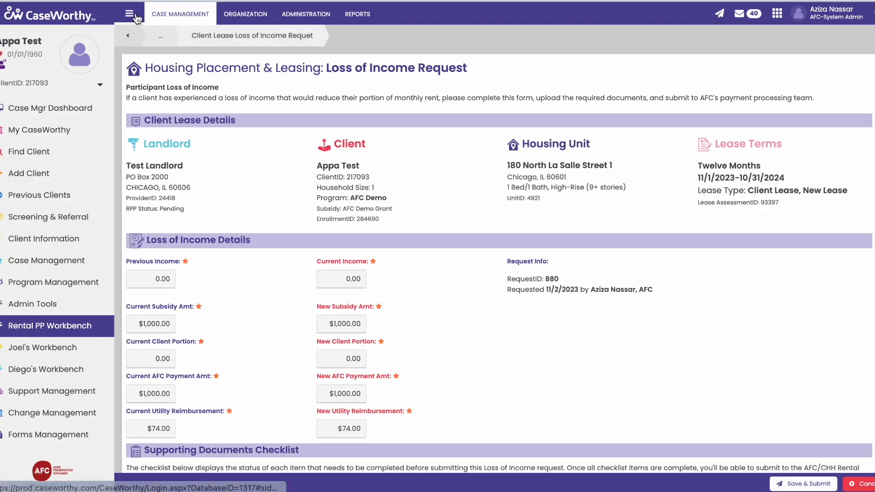
pyautogui.scroll(-2, 174, 222)
pyautogui.scroll(-3, 173, 223)
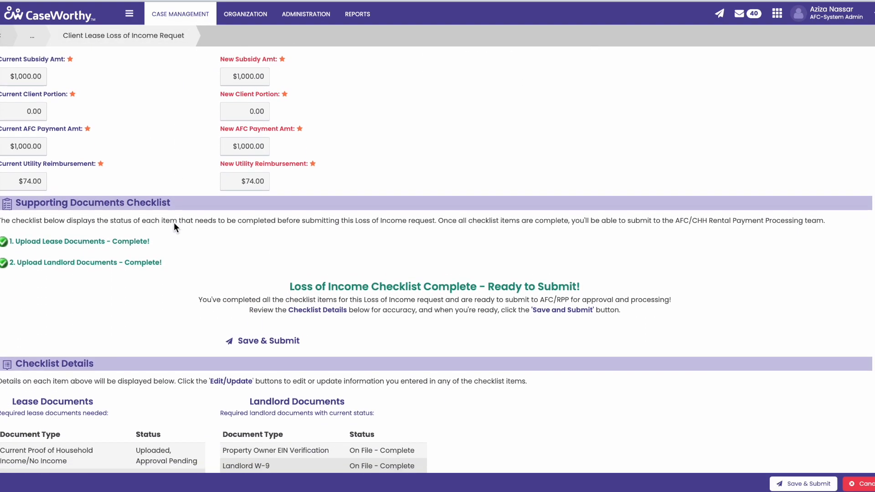
pyautogui.scroll(1, 173, 222)
pyautogui.scroll(1, 173, 223)
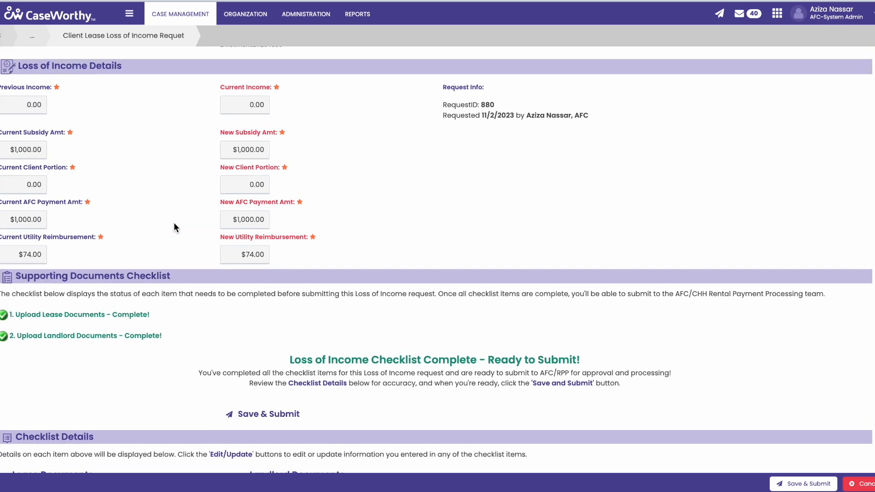
pyautogui.scroll(1, 173, 222)
pyautogui.scroll(3, 174, 222)
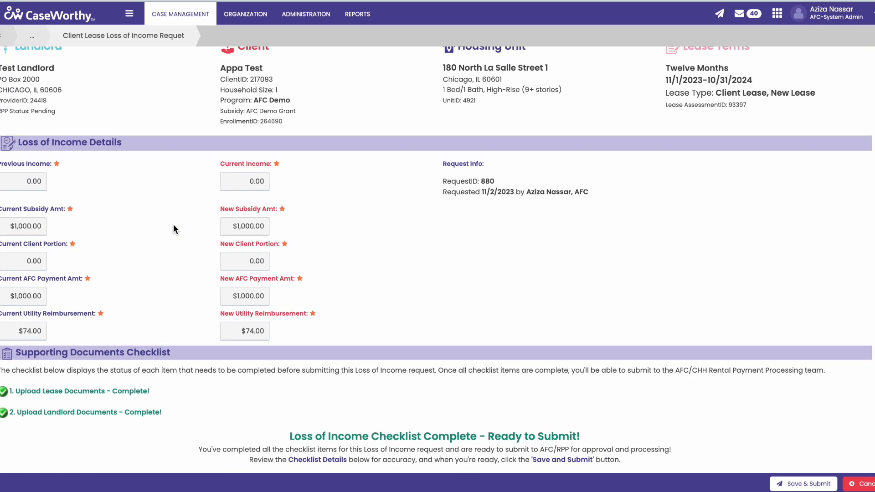
pyautogui.scroll(1, 174, 229)
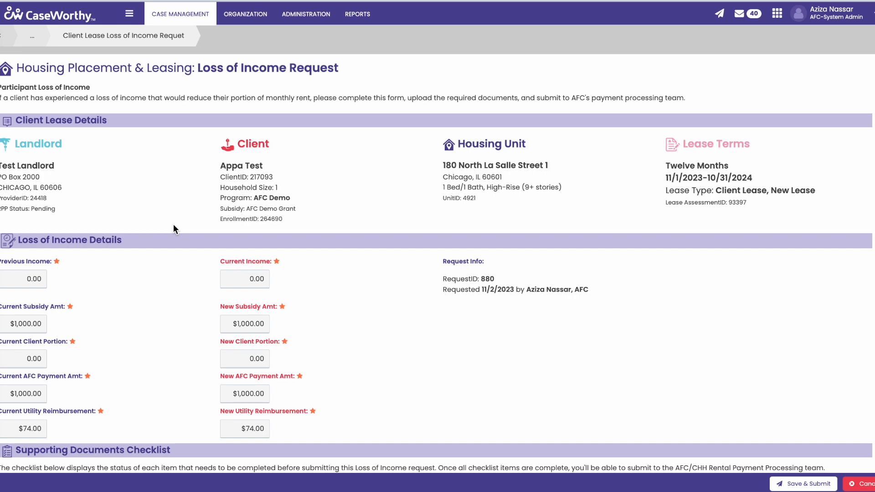
pyautogui.scroll(-9, 193, 181)
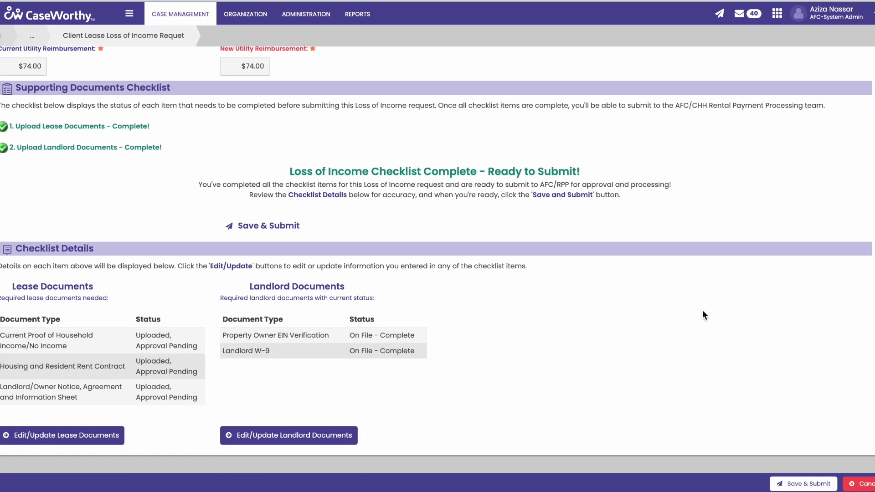
pyautogui.click(795, 485)
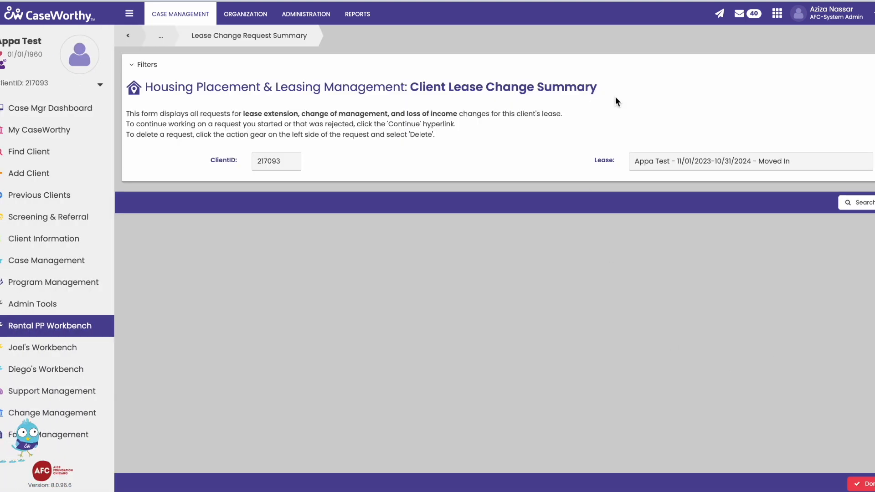
# Return from the Client Lease Change Summary to the Client Housing Placement page and collapse the navigation sidebar
pyautogui.click(130, 36)
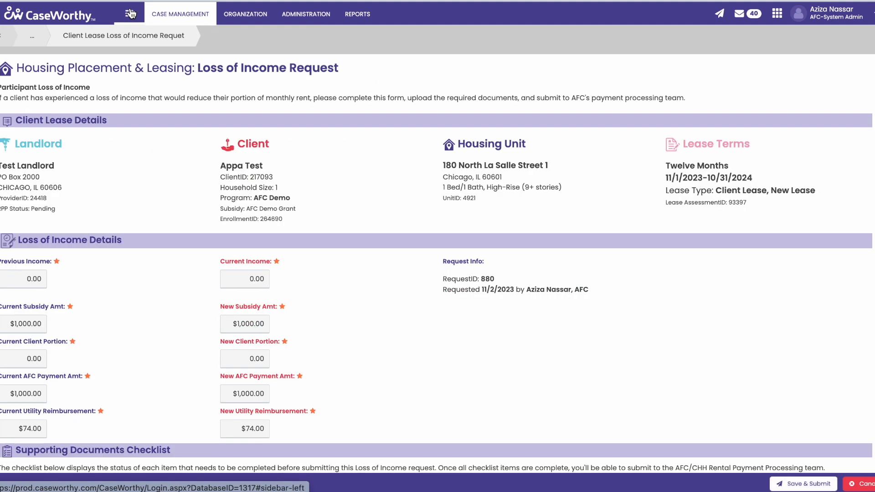
pyautogui.click(158, 40)
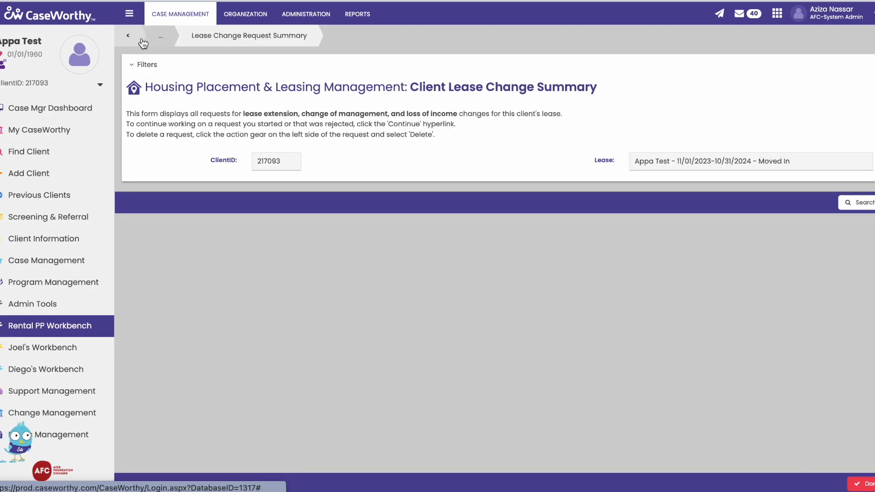
pyautogui.click(158, 41)
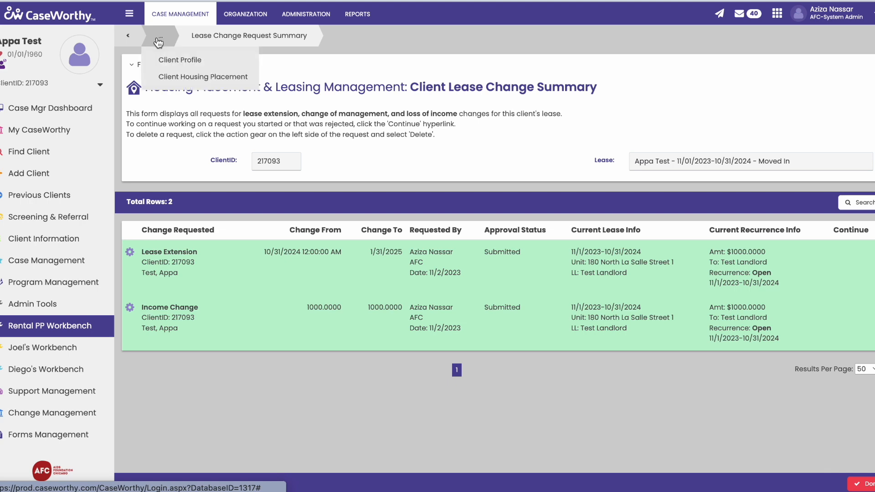
pyautogui.click(173, 76)
pyautogui.click(130, 15)
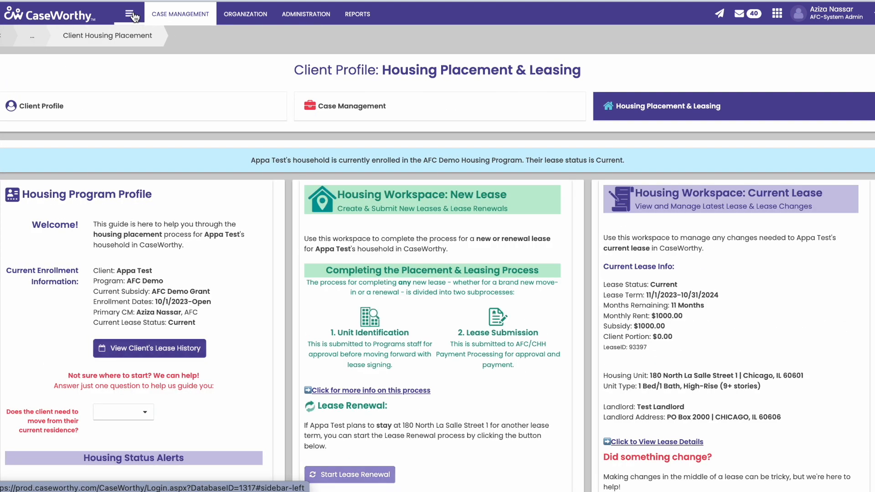
# Select the situation "The landlord's address has changed." for the current lease and start the address change request
pyautogui.scroll(-2, 233, 332)
pyautogui.scroll(2, 234, 332)
pyautogui.scroll(-5, 233, 332)
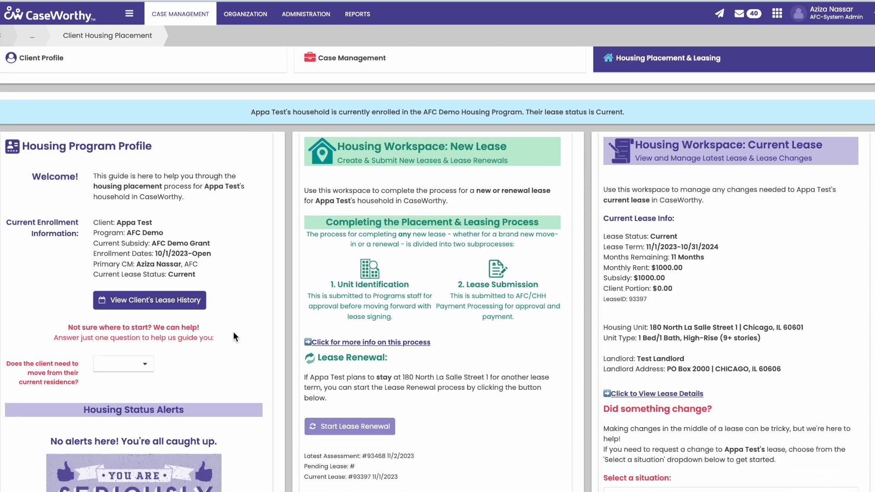
pyautogui.click(673, 363)
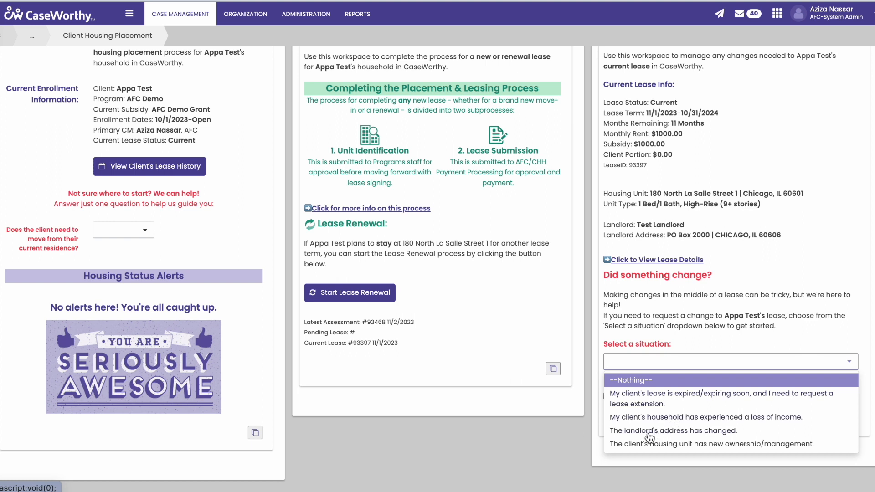
pyautogui.click(650, 431)
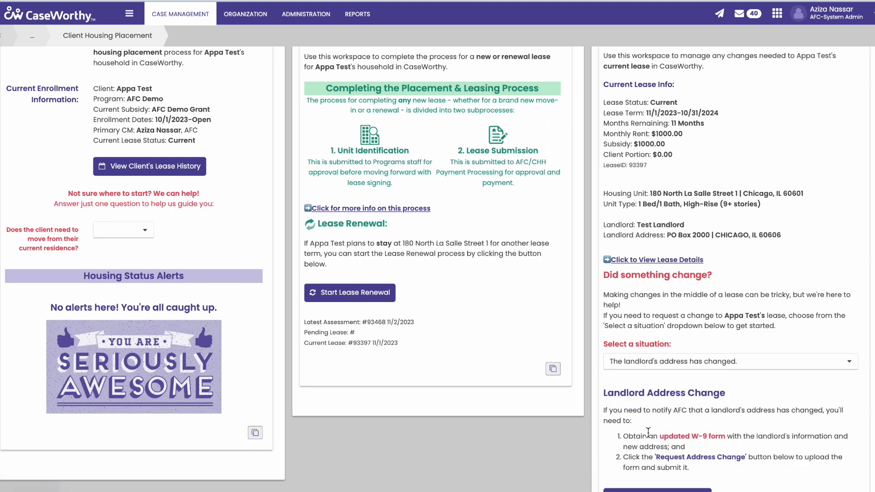
pyautogui.scroll(-2, 652, 429)
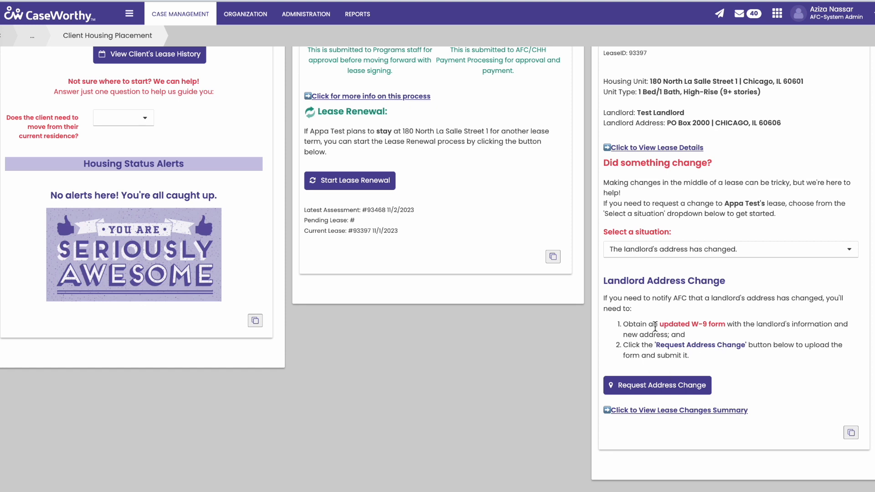
pyautogui.click(657, 386)
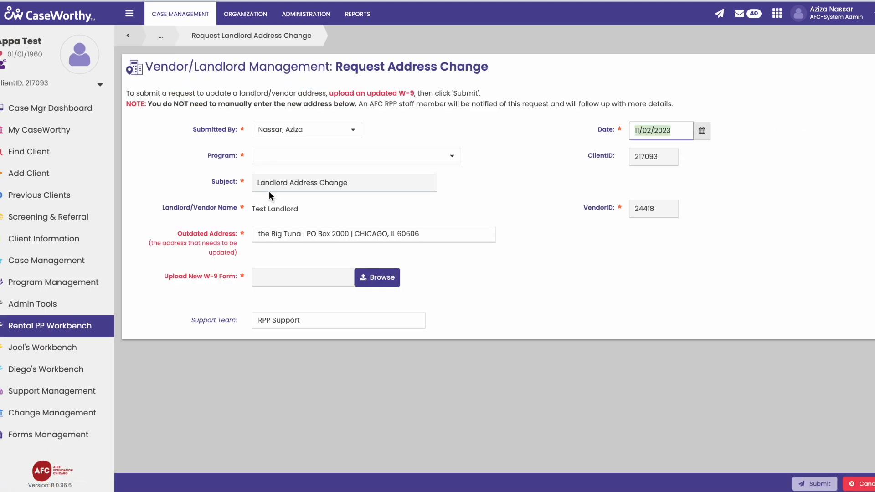
# Upload ImageDisplay (1).pdf from Downloads as the new W-9 form and submit the landlord address change request
pyautogui.click(129, 17)
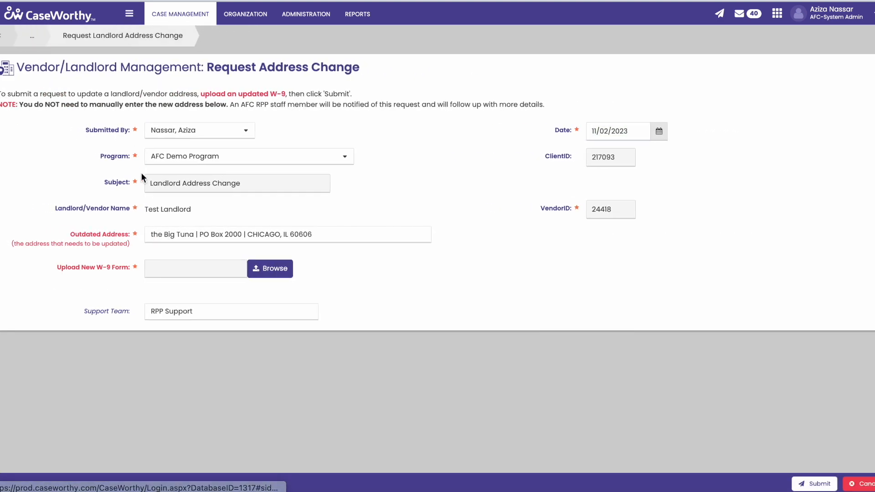
pyautogui.click(268, 264)
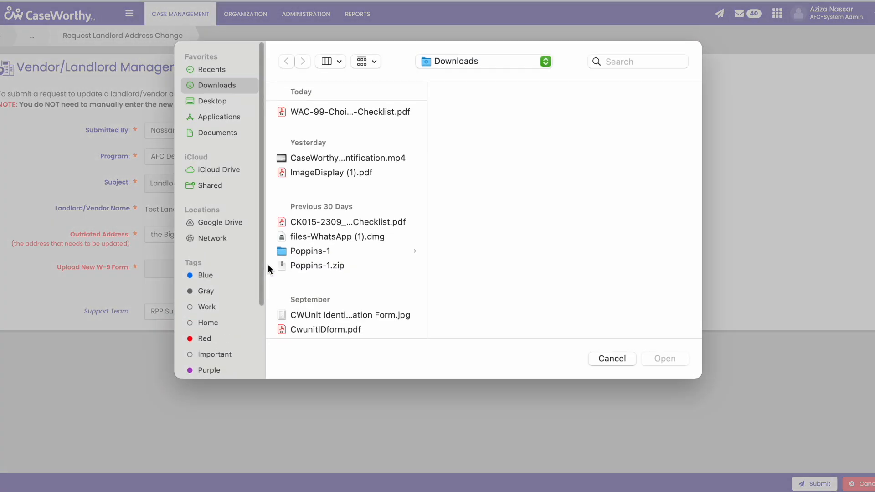
pyautogui.click(329, 174)
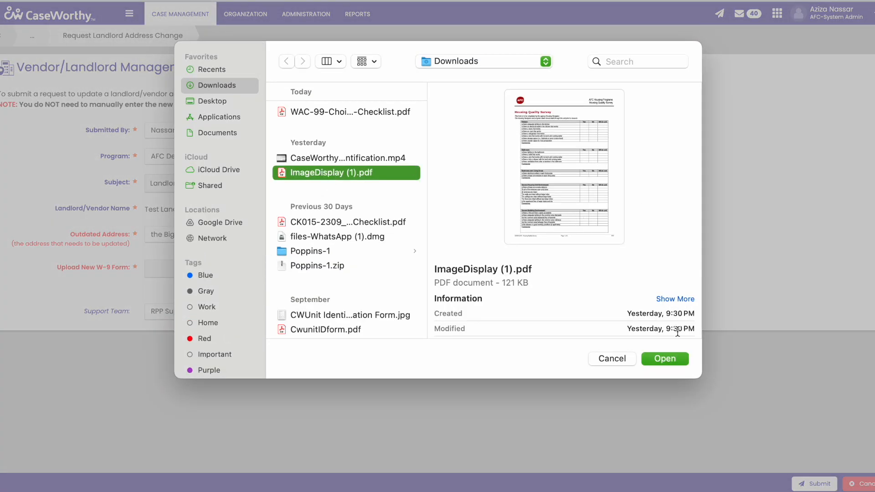
pyautogui.click(668, 360)
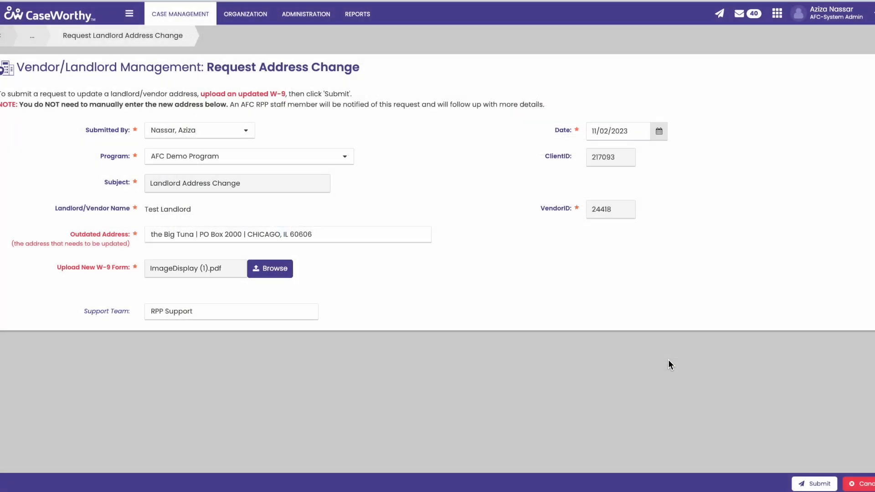
pyautogui.click(816, 483)
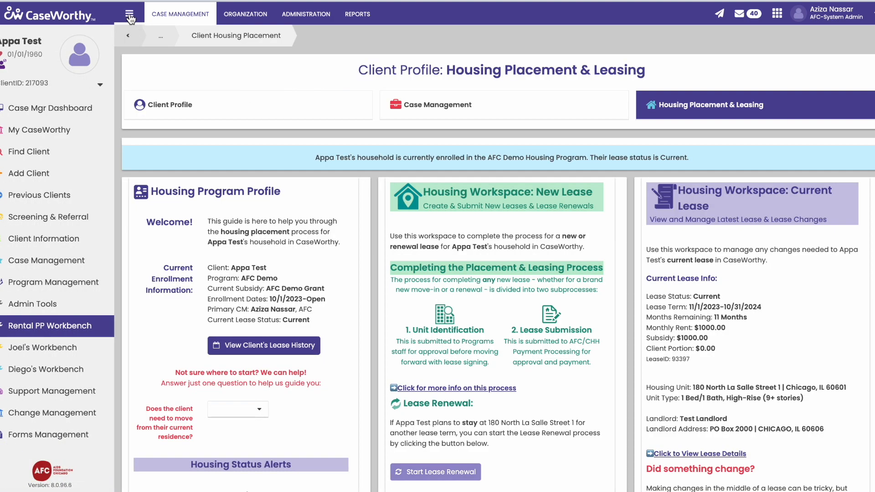
# Select the situation "The client's housing unit has new ownership/management." and open the stop payment request form
pyautogui.click(129, 14)
pyautogui.scroll(-4, 303, 253)
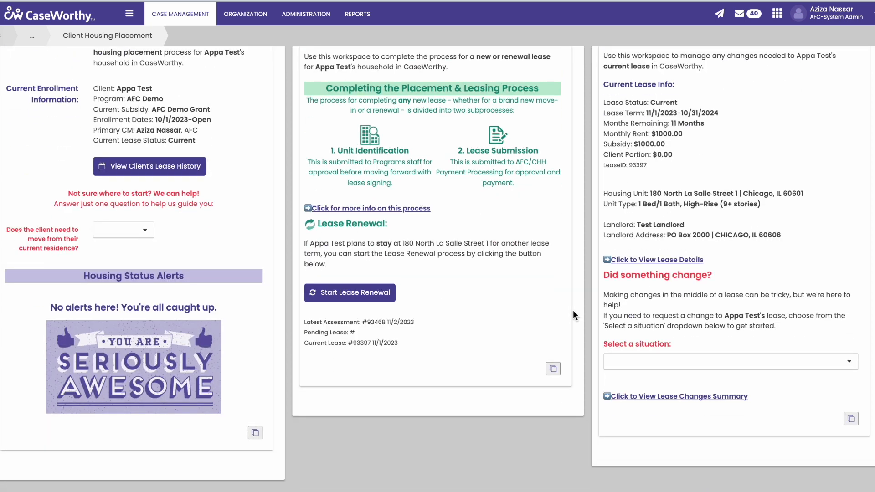
pyautogui.click(647, 364)
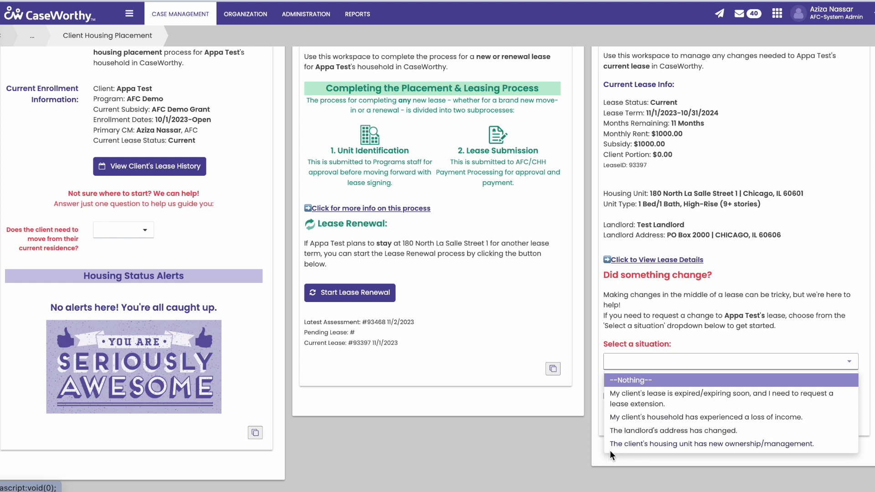
pyautogui.click(647, 449)
pyautogui.scroll(-4, 673, 420)
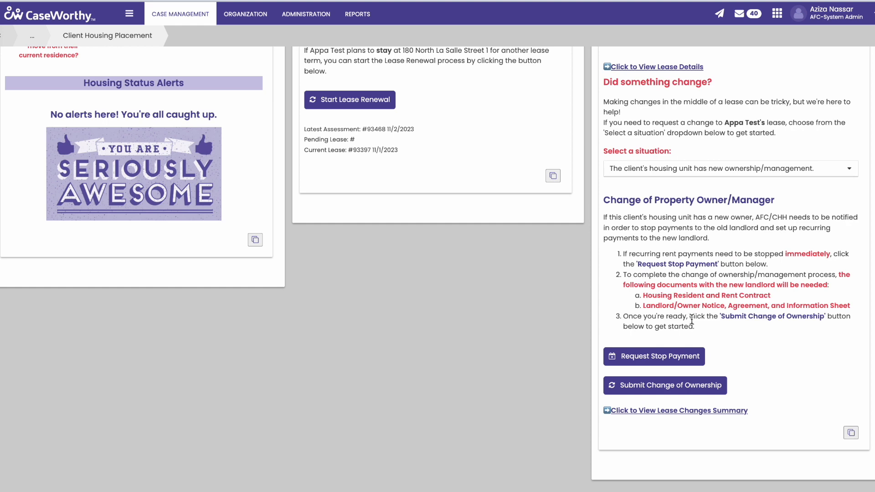
pyautogui.click(656, 357)
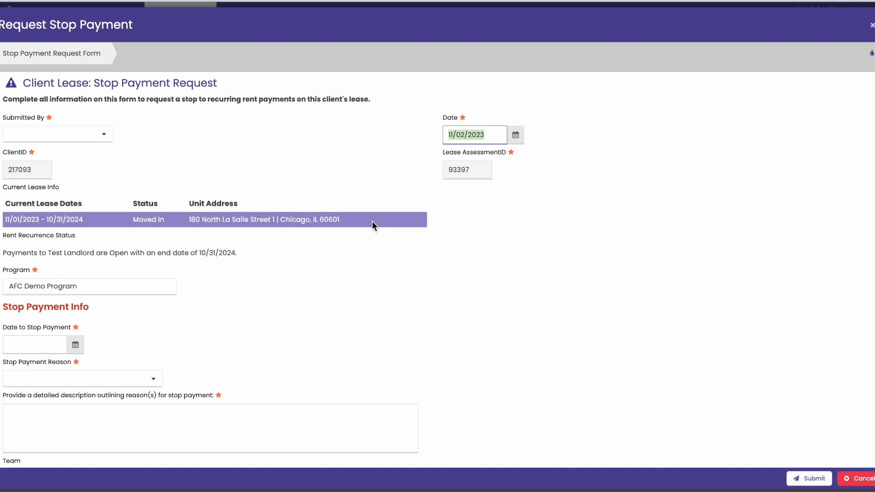
# Review the Stop Payment Request form and choose the submitting staff member's name under Submitted By
pyautogui.scroll(-1, 203, 293)
pyautogui.scroll(-1, 203, 293)
pyautogui.scroll(1, 199, 278)
pyautogui.scroll(-1, 204, 267)
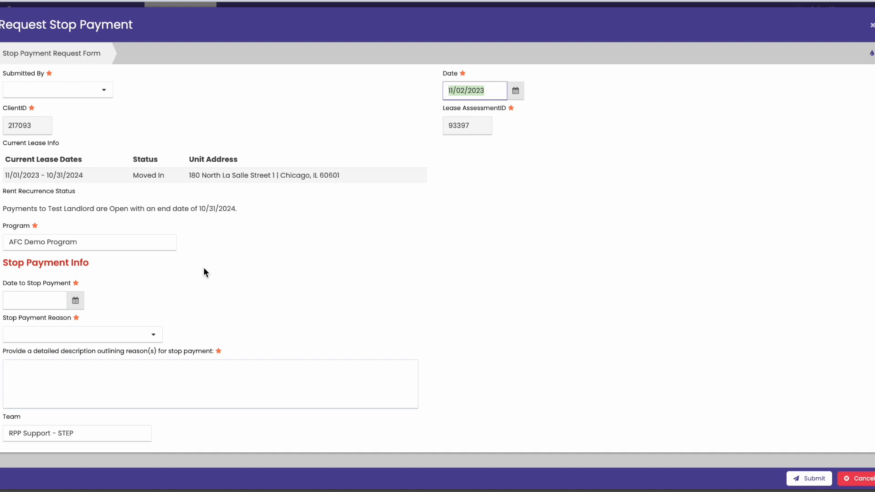
pyautogui.scroll(1, 261, 93)
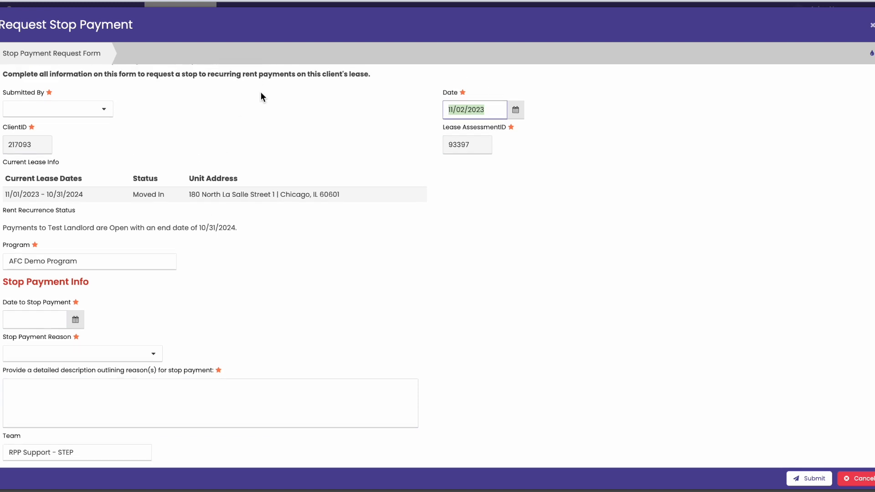
pyautogui.scroll(1, 262, 93)
pyautogui.click(103, 120)
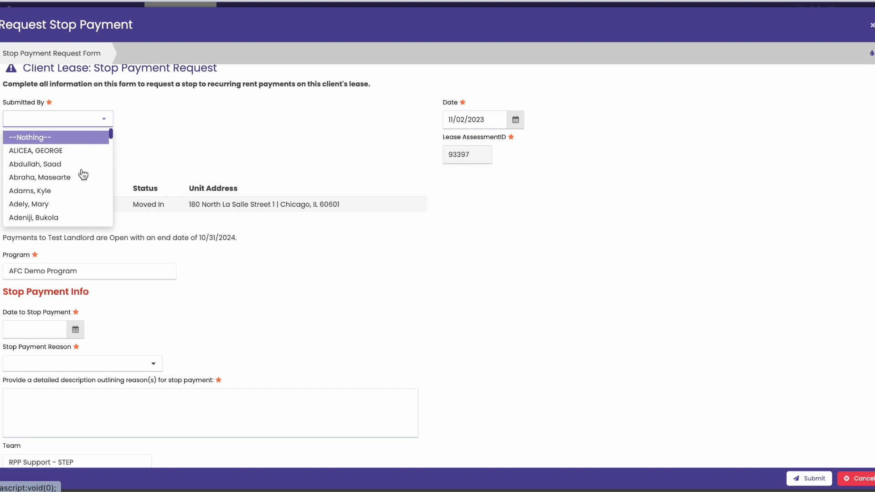
pyautogui.write('N')
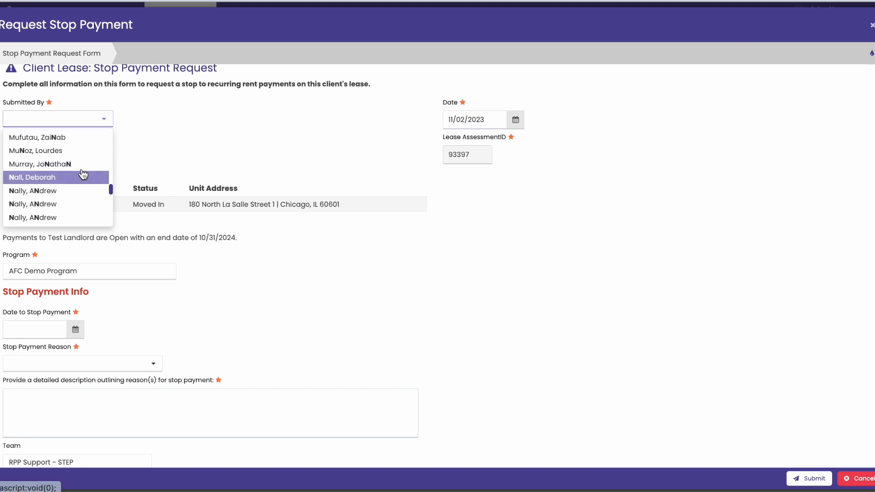
pyautogui.write('ASSA')
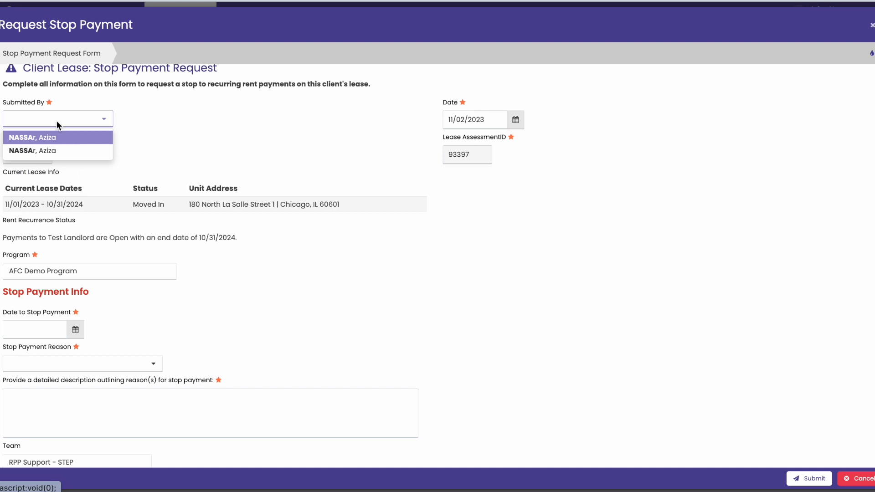
pyautogui.click(57, 144)
# Set the Date to Stop Payment to 11/02/2023 and the Stop Payment Reason to Change of Management
pyautogui.scroll(-1, 116, 172)
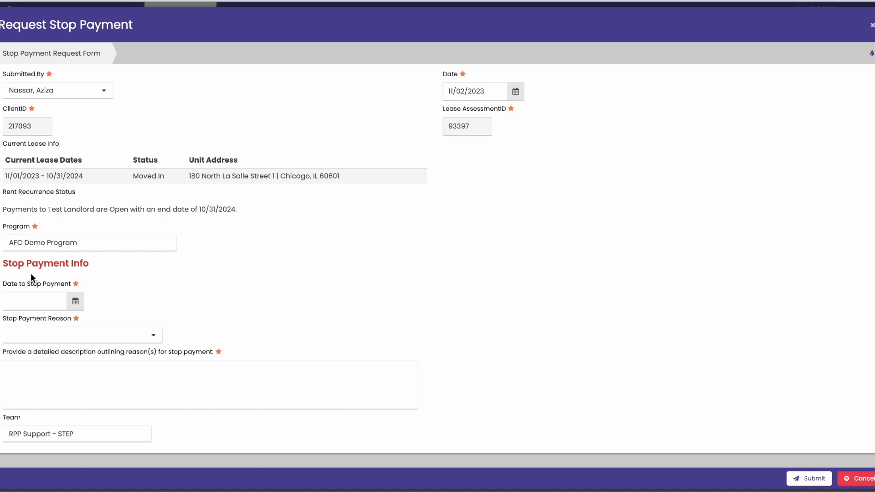
pyautogui.click(12, 305)
pyautogui.click(76, 303)
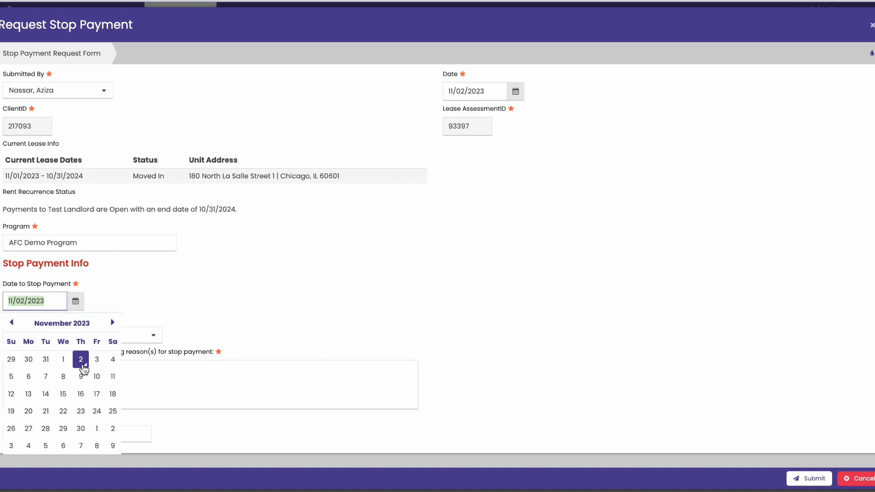
pyautogui.click(82, 364)
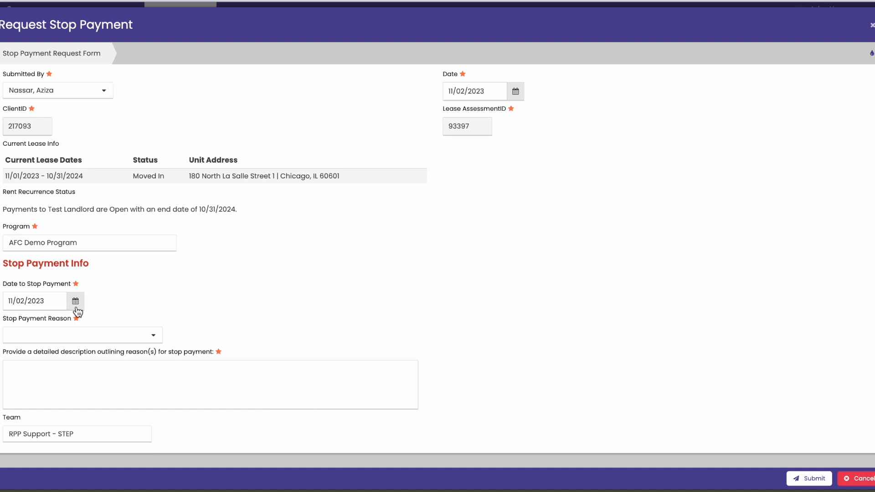
pyautogui.click(88, 334)
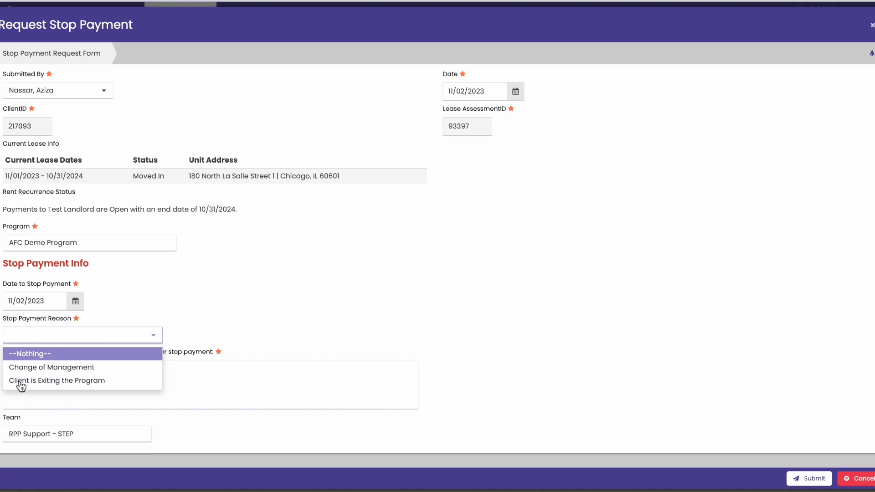
pyautogui.click(102, 371)
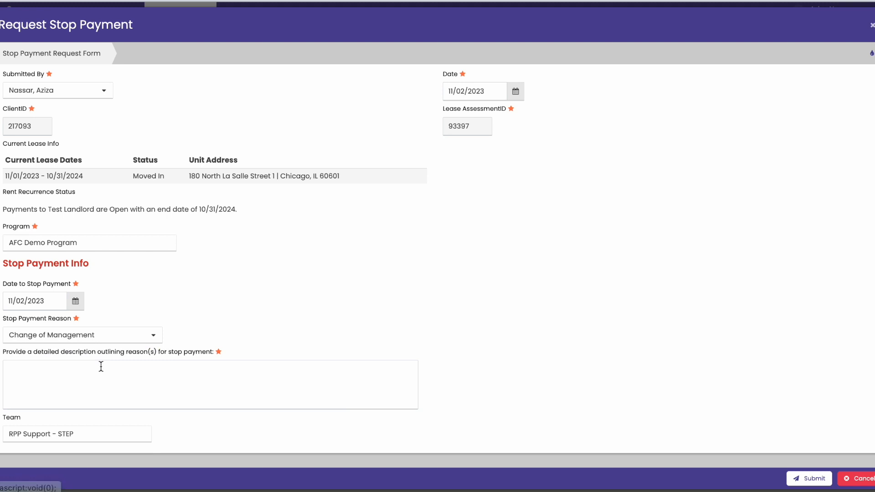
# Enter "the landlord sold the building and new management has taken over." as the stop payment description and submit the request
pyautogui.click(102, 366)
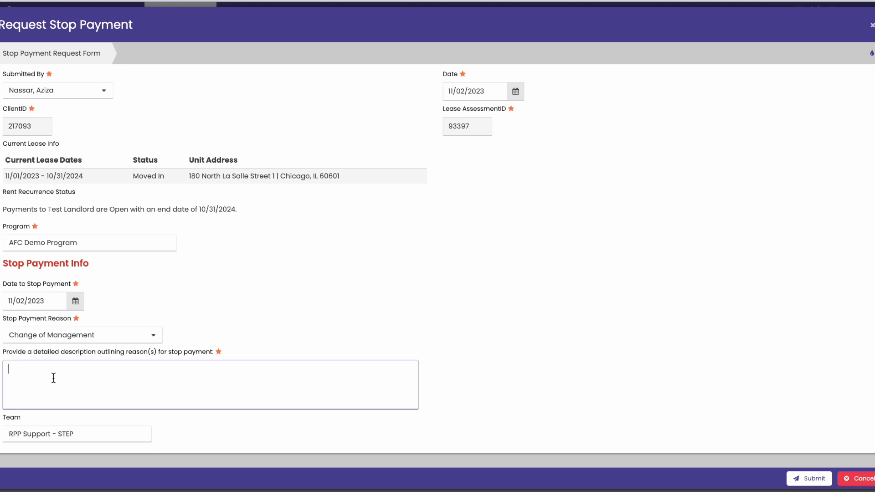
pyautogui.write('the landlord sold the ebu')
pyautogui.press('BackSpace')
pyautogui.press('BackSpace')
pyautogui.press('BackSpace')
pyautogui.write('building ')
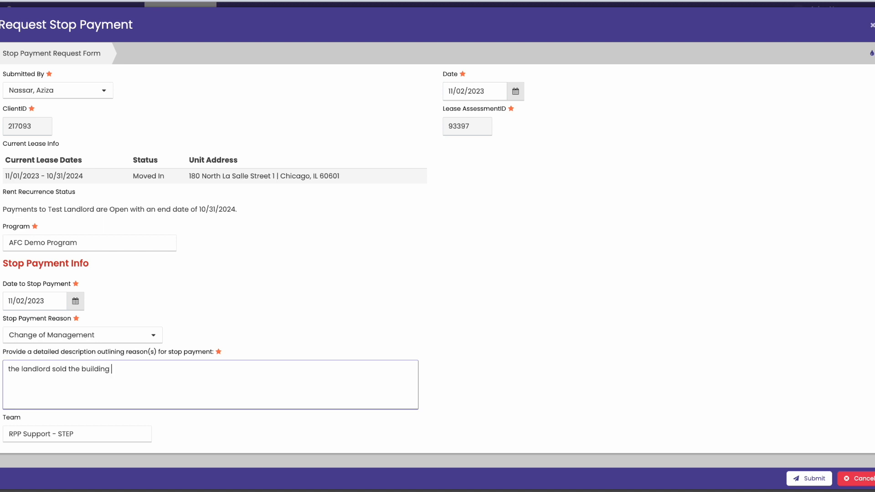
pyautogui.write('and new management has taken over.')
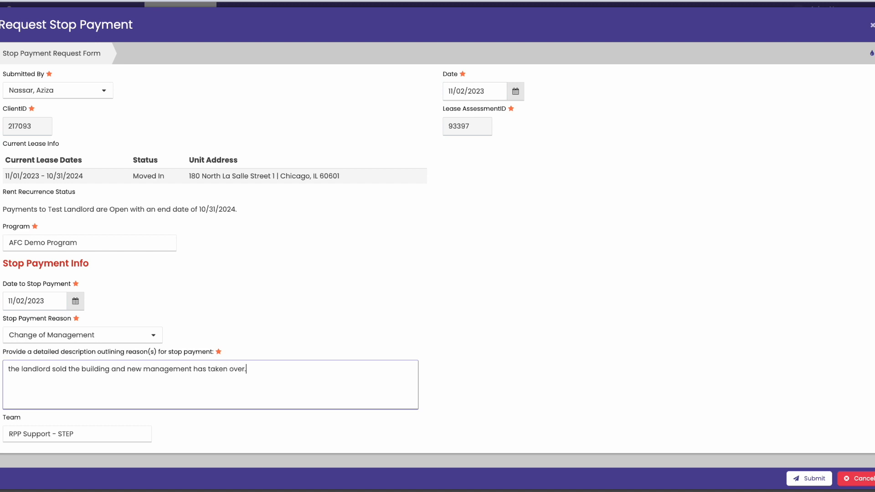
pyautogui.click(806, 483)
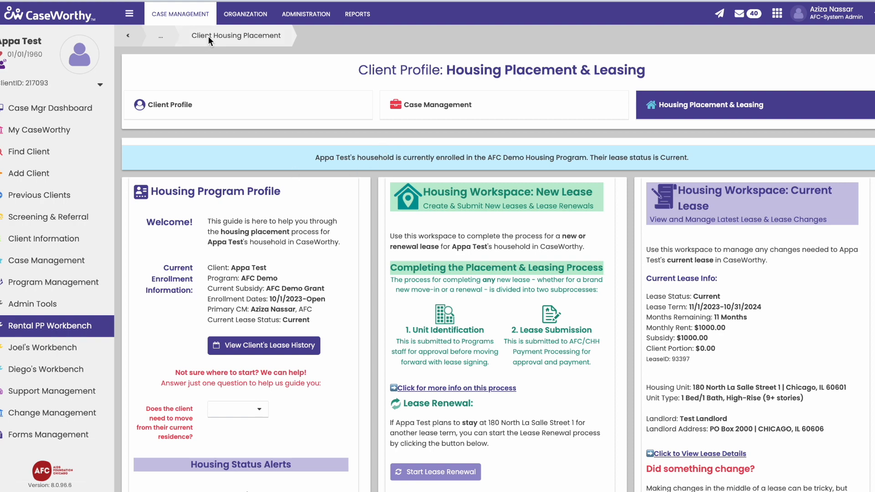
# Select the situation "The client's housing unit has new ownership/management." and open the Change of Ownership request form
pyautogui.click(129, 13)
pyautogui.scroll(-4, 222, 206)
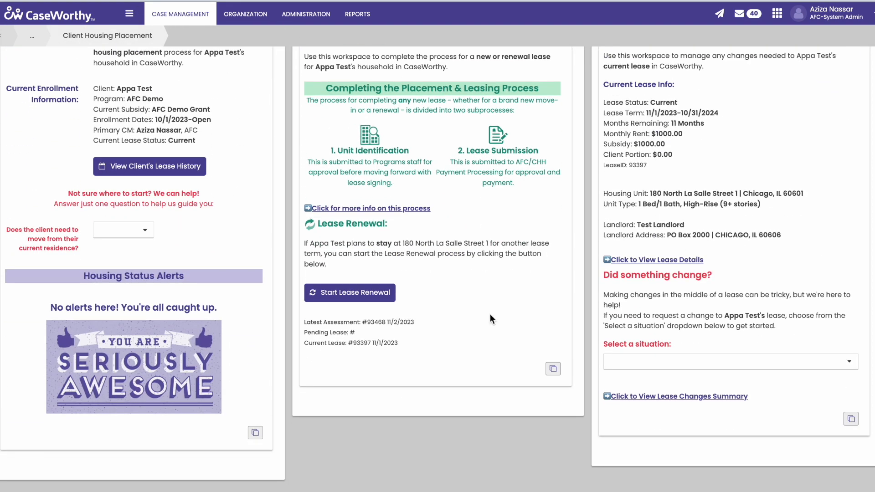
pyautogui.click(636, 365)
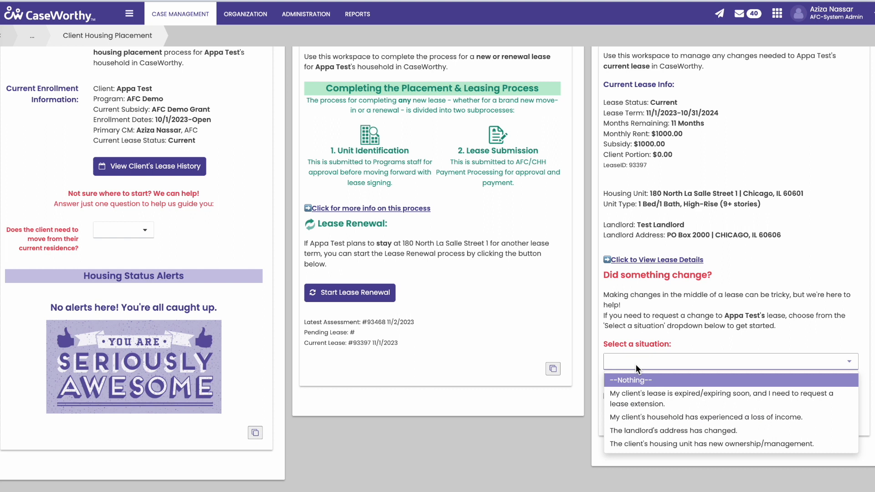
pyautogui.click(584, 452)
pyautogui.click(661, 360)
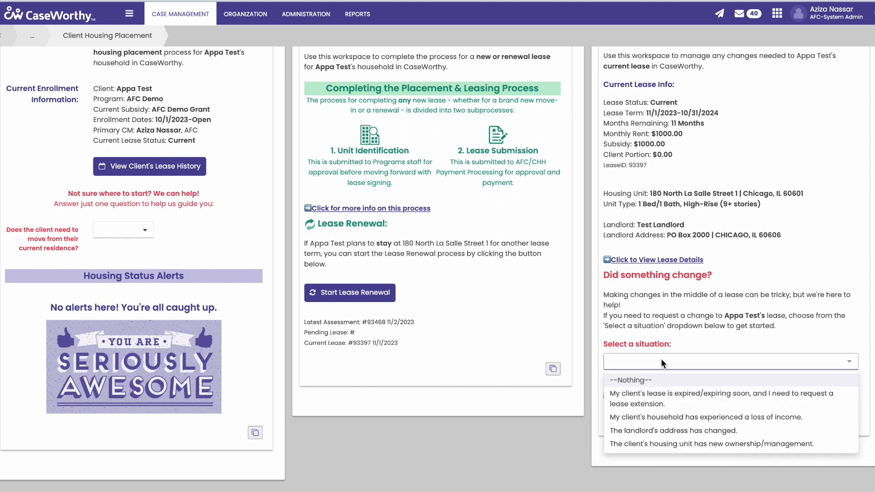
pyautogui.click(642, 444)
pyautogui.scroll(-3, 644, 411)
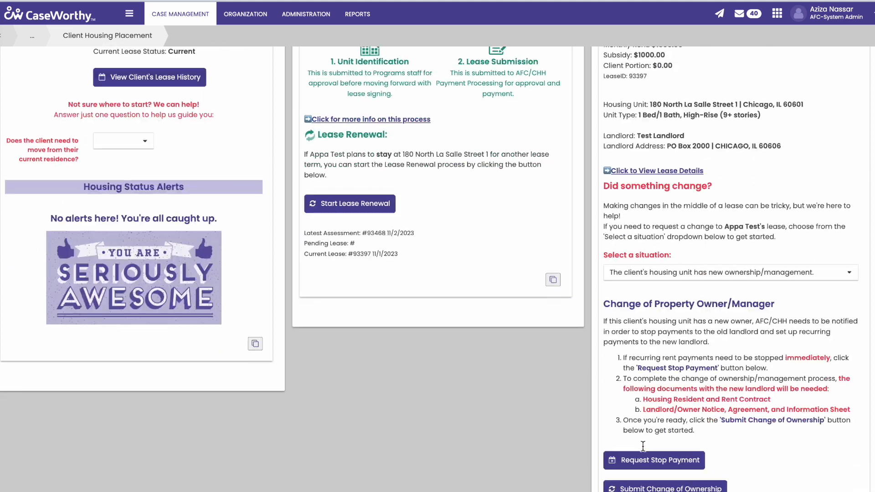
pyautogui.scroll(-1, 666, 369)
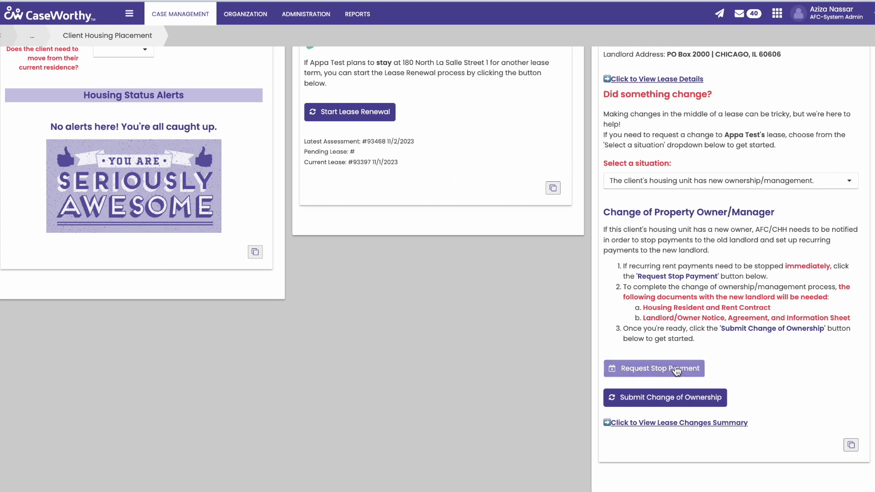
pyautogui.click(649, 405)
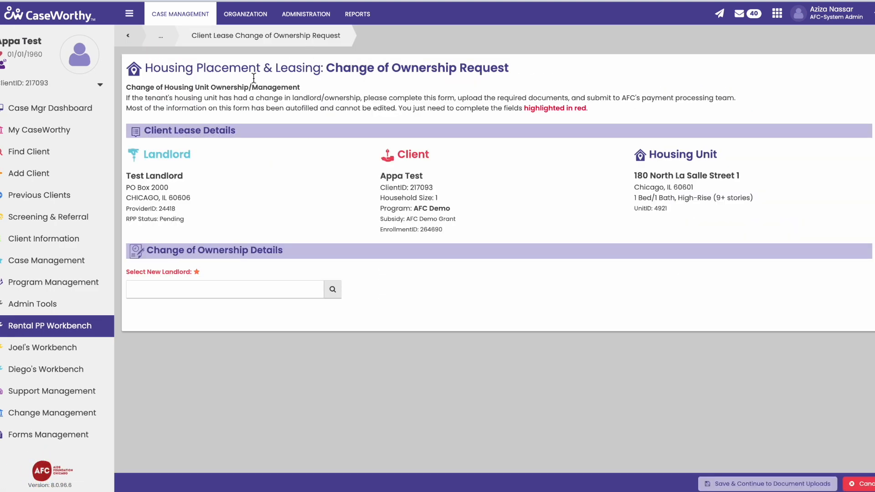
# Search the landlord lookup for "test" and select the test landlord in the third result row as the new landlord
pyautogui.click(130, 14)
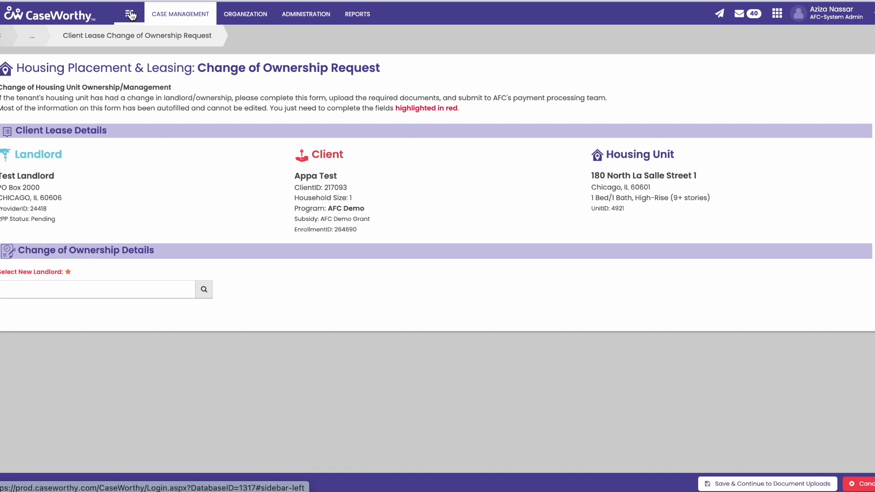
pyautogui.click(66, 289)
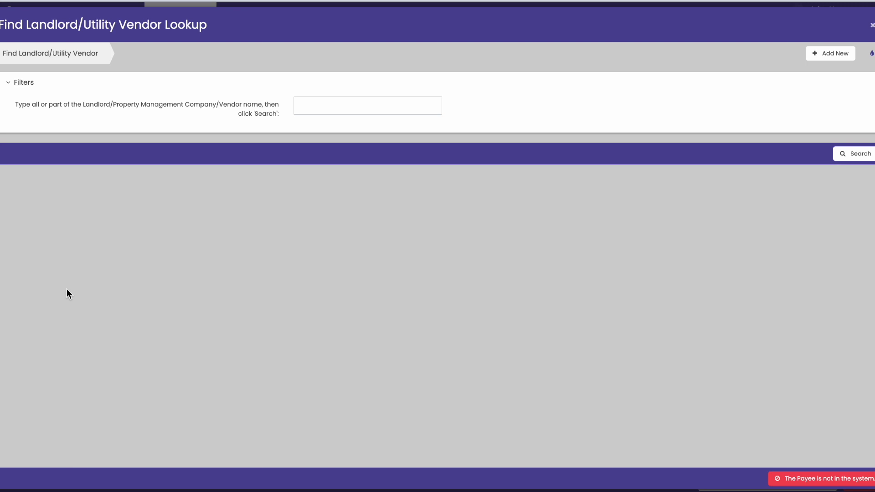
pyautogui.click(866, 157)
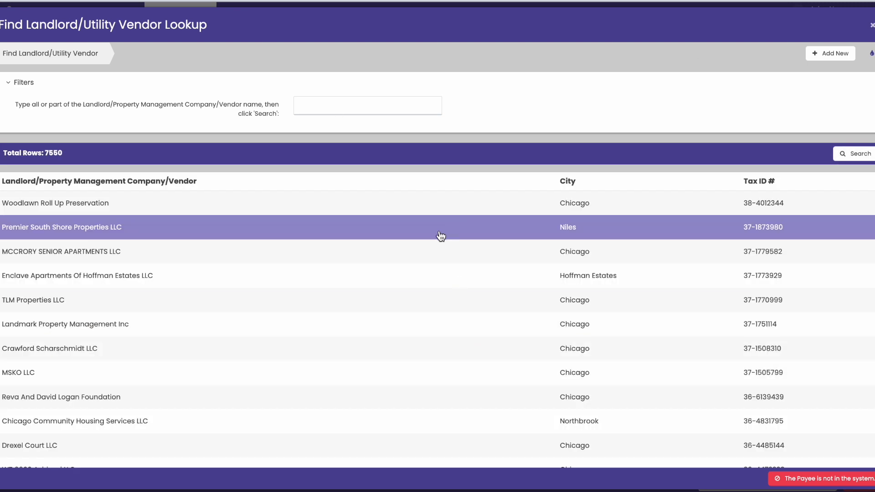
pyautogui.click(366, 108)
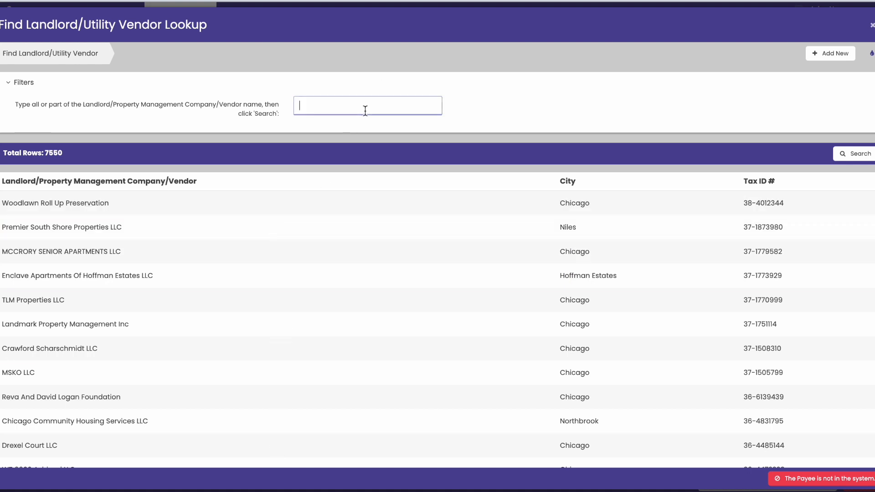
pyautogui.write('test')
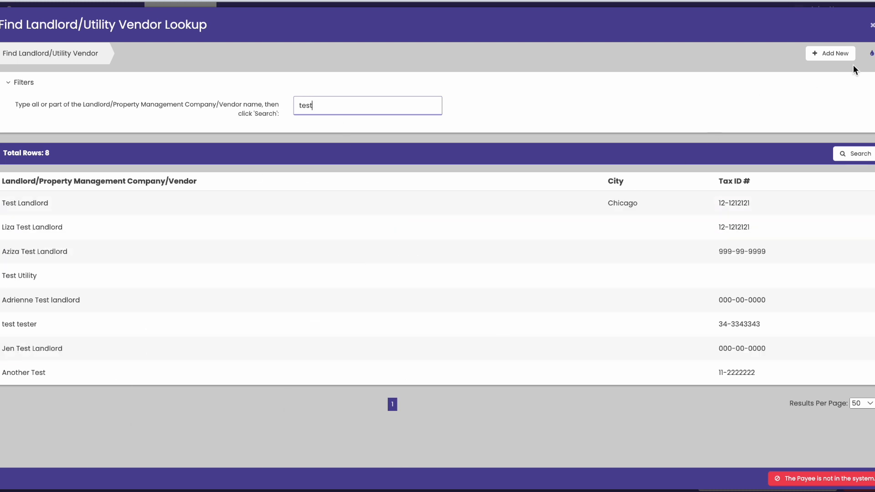
pyautogui.click(844, 56)
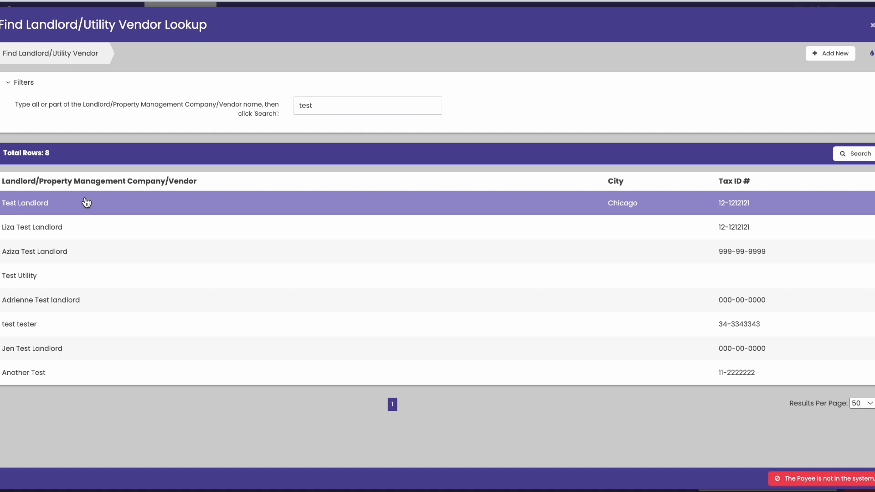
pyautogui.click(67, 260)
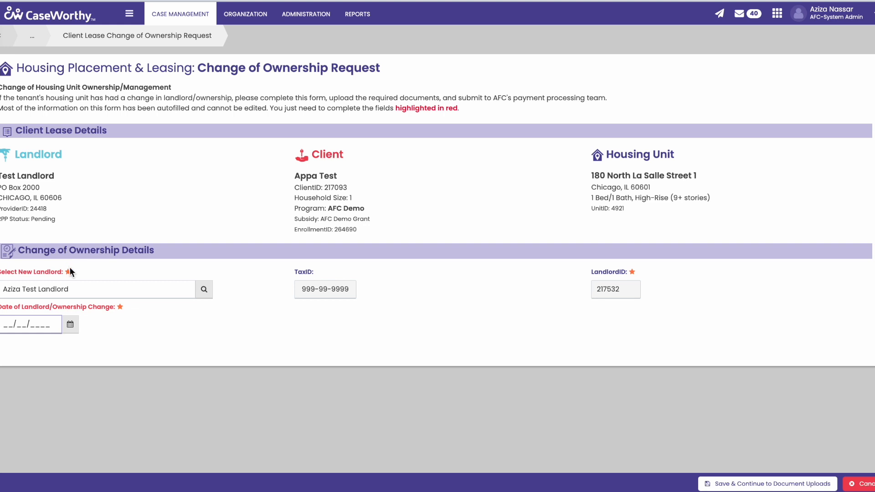
# Set the Date of Landlord/Ownership Change to 11/02/2023 and save the request to continue to document uploads
pyautogui.click(70, 326)
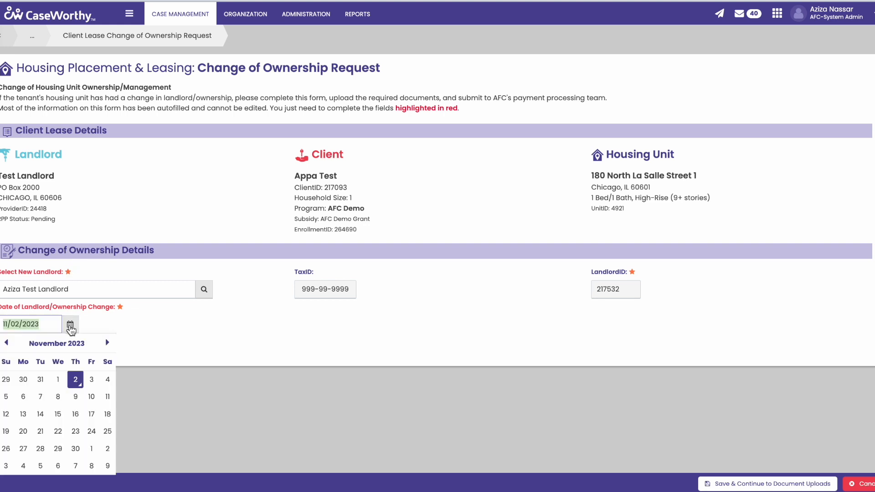
pyautogui.click(76, 379)
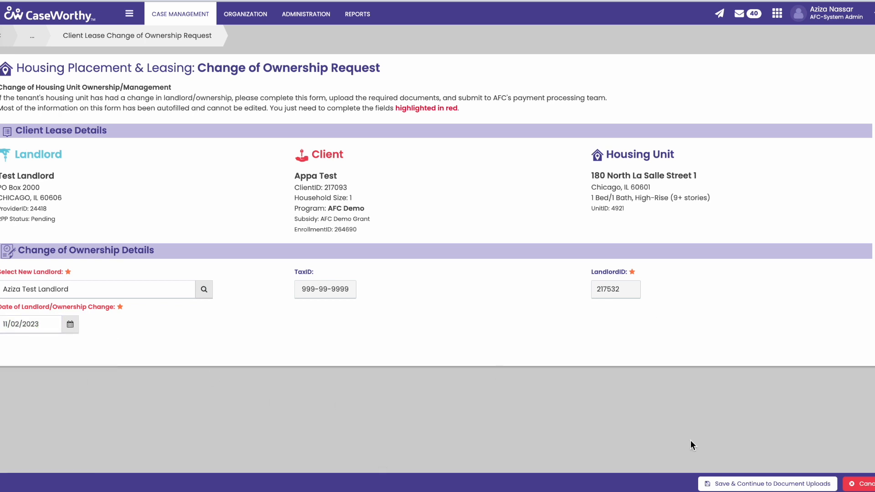
pyautogui.click(750, 482)
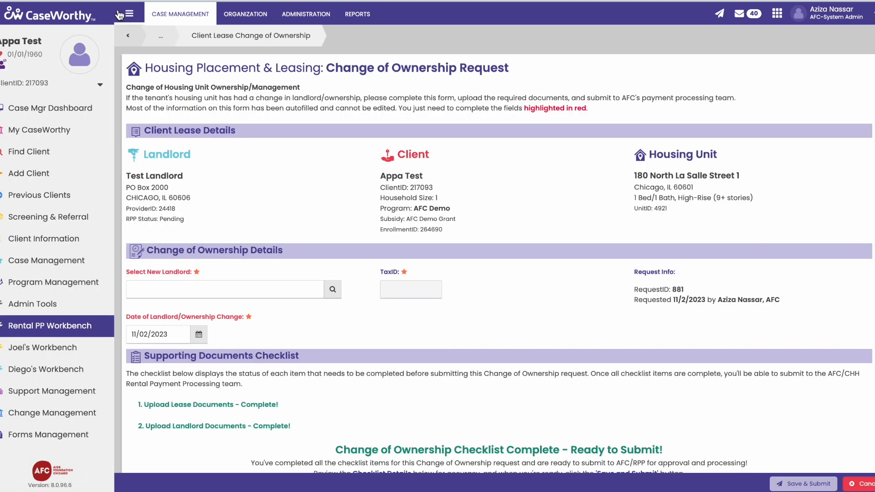
# Open the lease document upload checklist and upload ImageDisplay (1).pdf from Downloads as the Housing and Resident Rent Contract
pyautogui.click(129, 14)
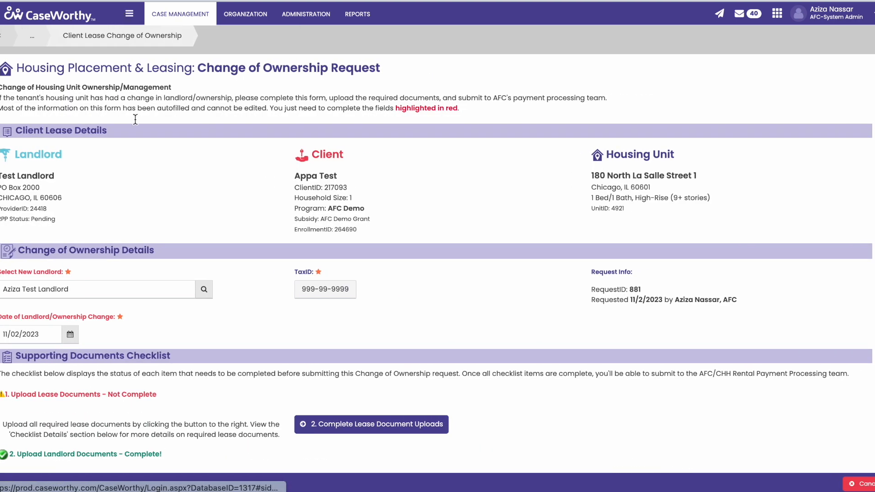
pyautogui.scroll(-1, 140, 174)
pyautogui.scroll(-3, 139, 174)
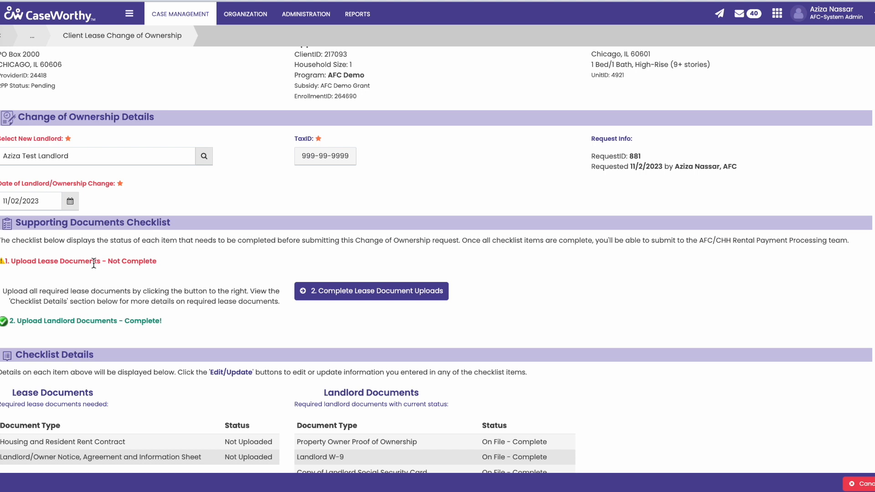
pyautogui.click(374, 296)
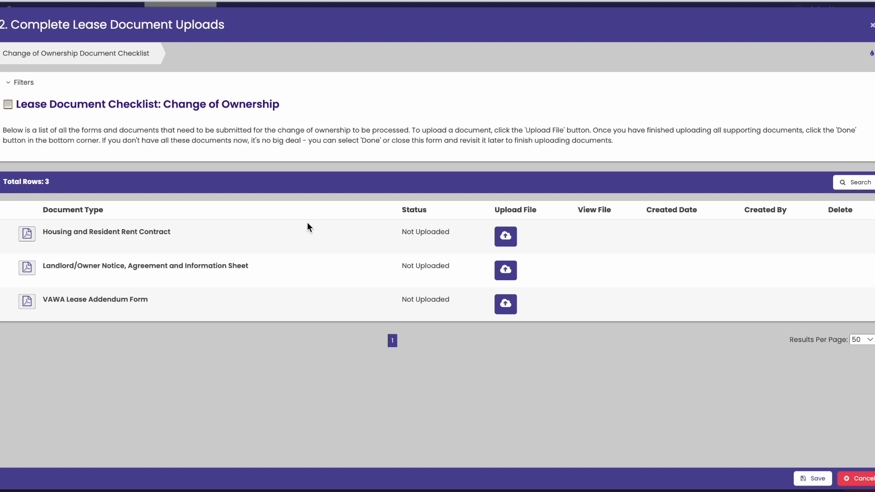
pyautogui.click(506, 236)
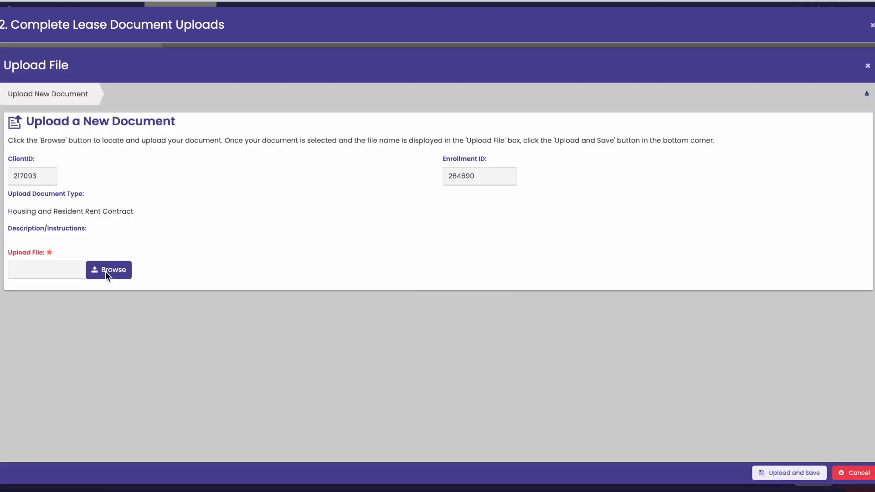
pyautogui.click(105, 271)
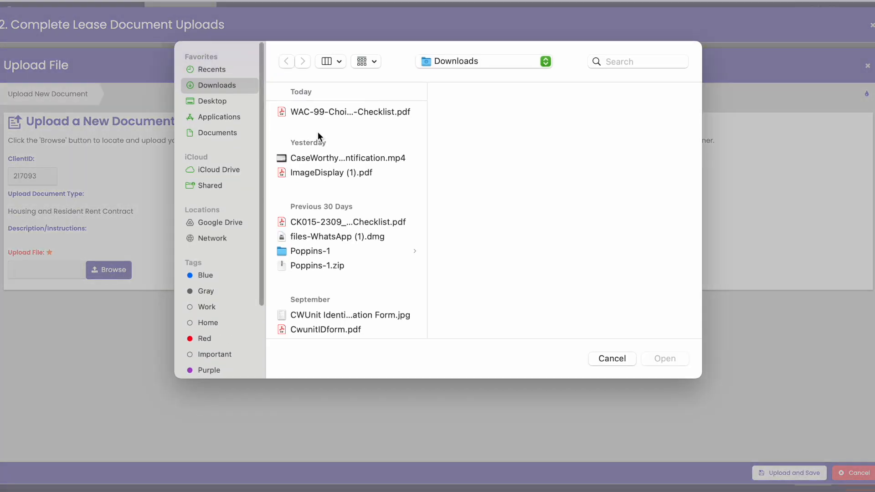
pyautogui.click(320, 171)
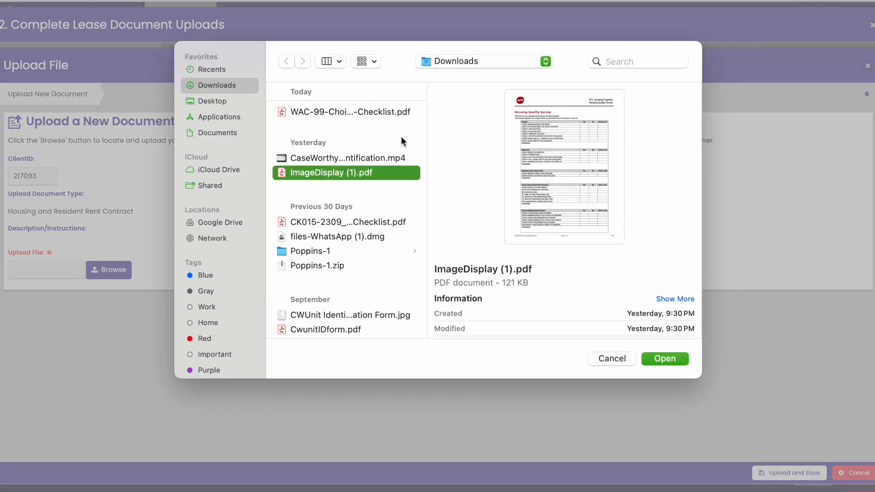
pyautogui.click(672, 363)
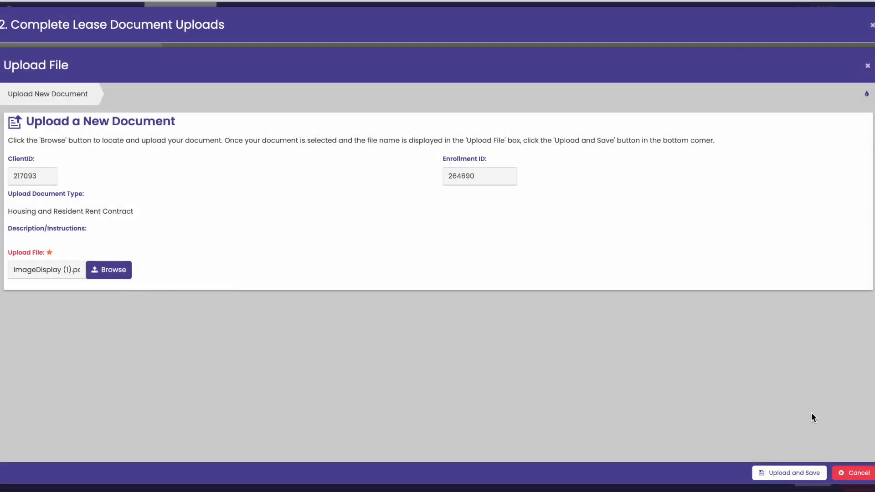
pyautogui.click(803, 475)
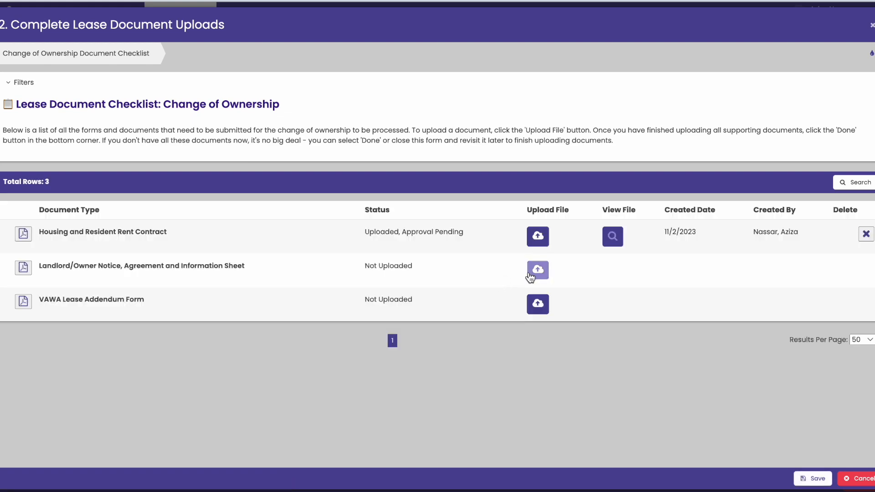
# Upload ImageDisplay (1).pdf from Downloads as the Landlord/Owner Notice, Agreement and Information Sheet
pyautogui.click(531, 276)
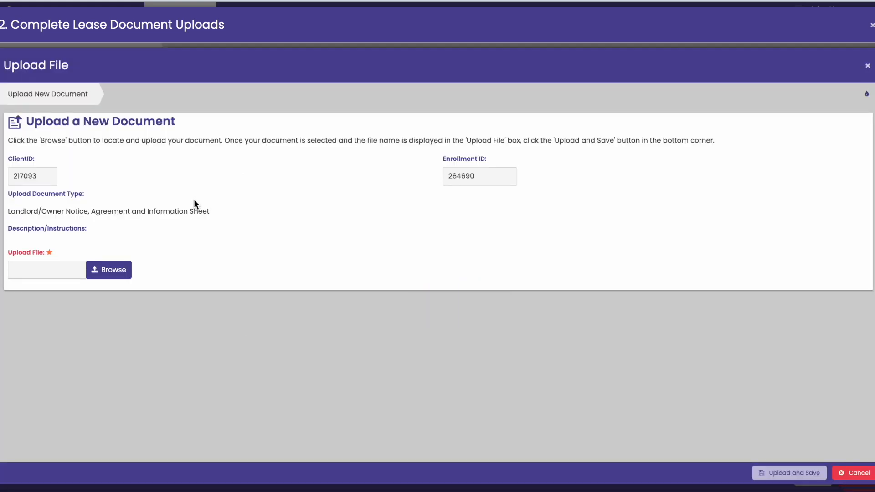
pyautogui.click(106, 272)
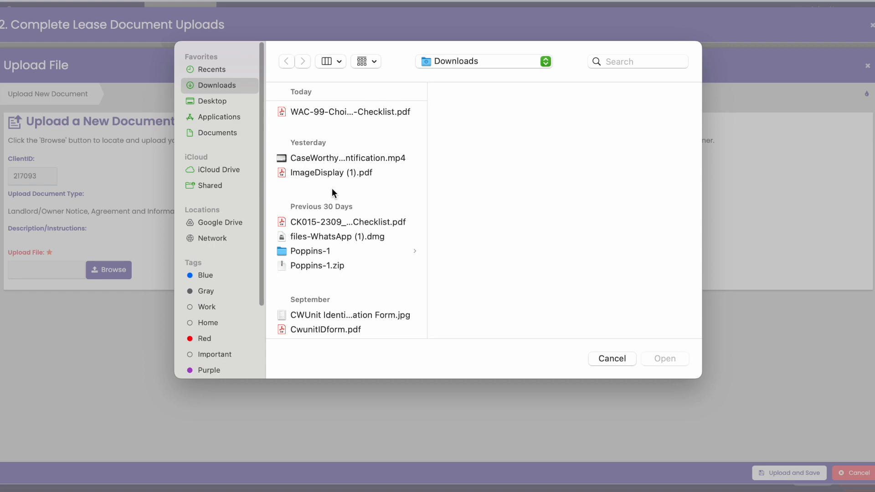
pyautogui.click(332, 175)
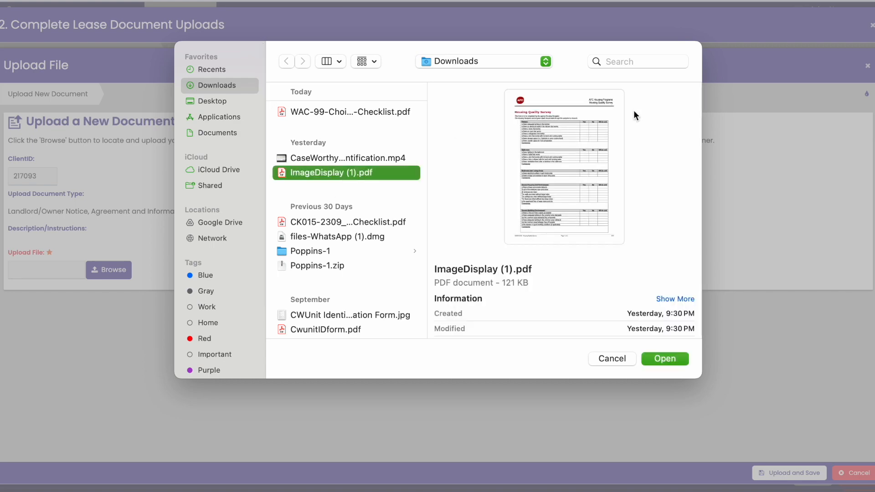
pyautogui.click(668, 363)
pyautogui.click(790, 472)
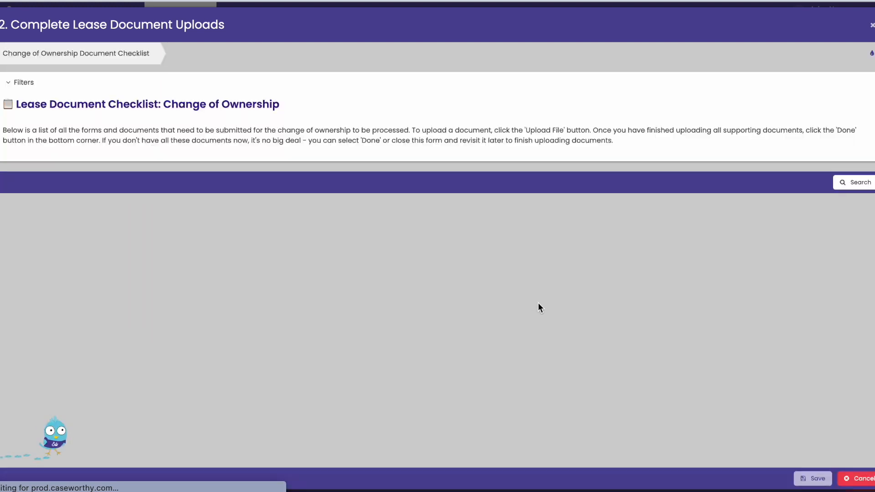
# Upload ImageDisplay (1).pdf from Downloads as the VAWA Lease Addendum Form and save the lease document checklist
pyautogui.click(538, 304)
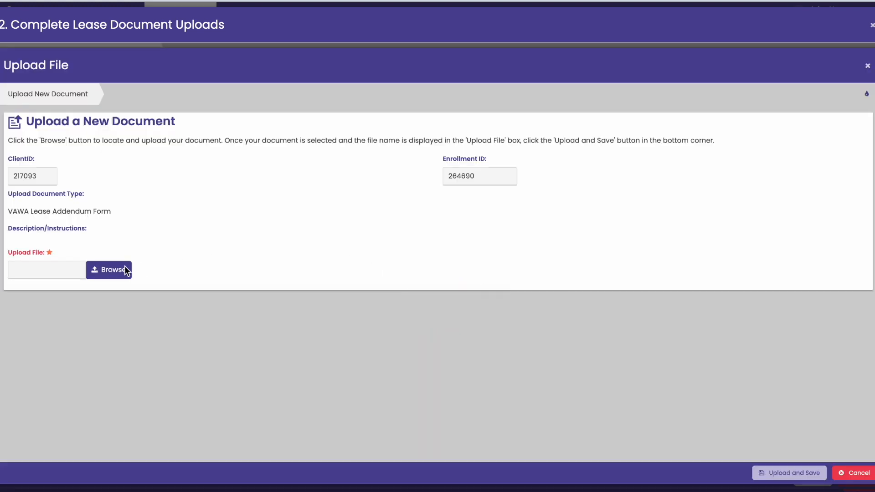
pyautogui.click(122, 269)
pyautogui.click(320, 173)
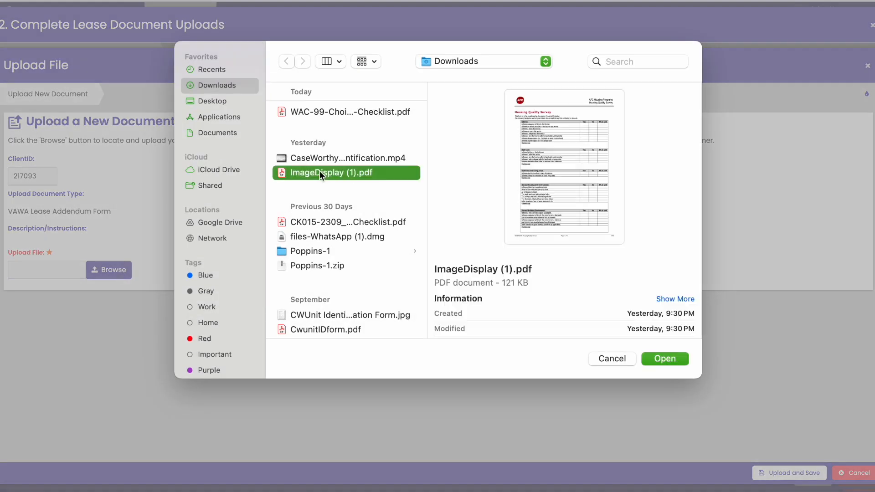
pyautogui.click(665, 360)
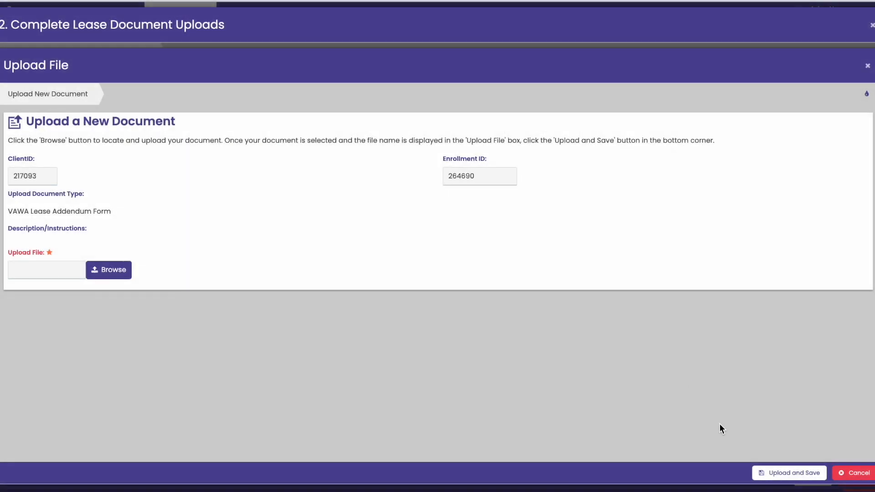
pyautogui.click(786, 478)
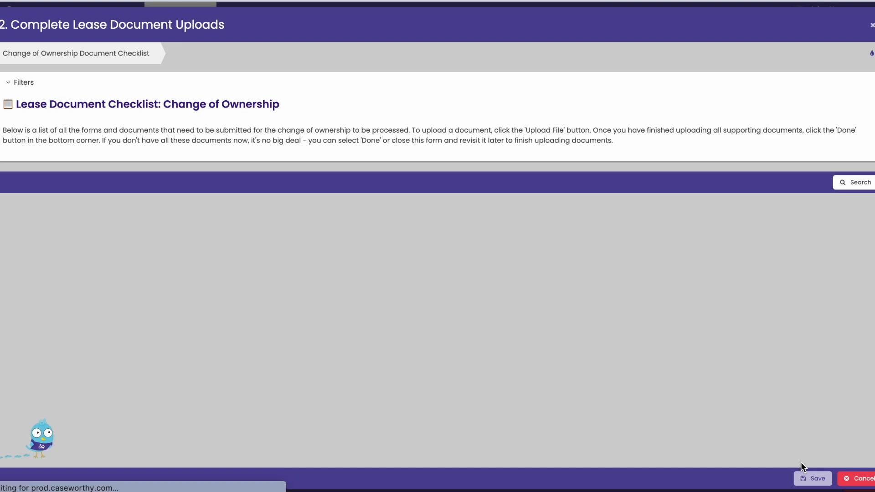
pyautogui.click(807, 477)
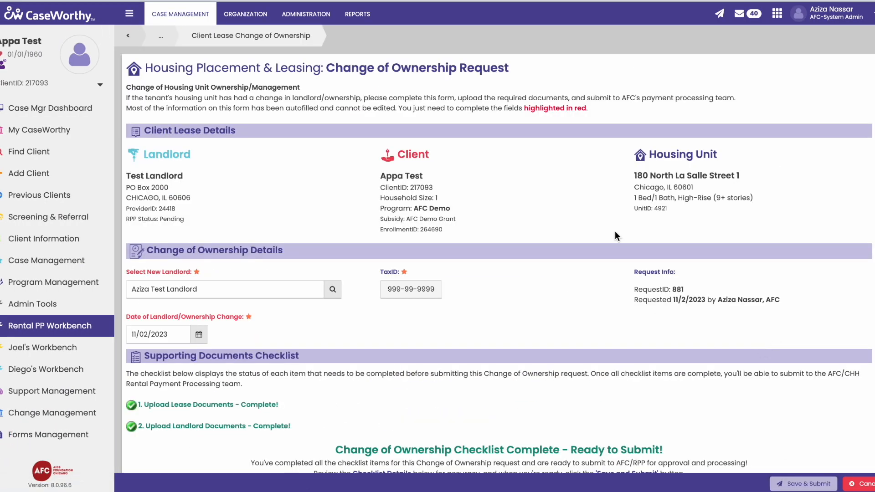
# Review the checklist details of the Change of Ownership request, then save and submit it
pyautogui.scroll(-3, 346, 189)
pyautogui.scroll(-2, 346, 189)
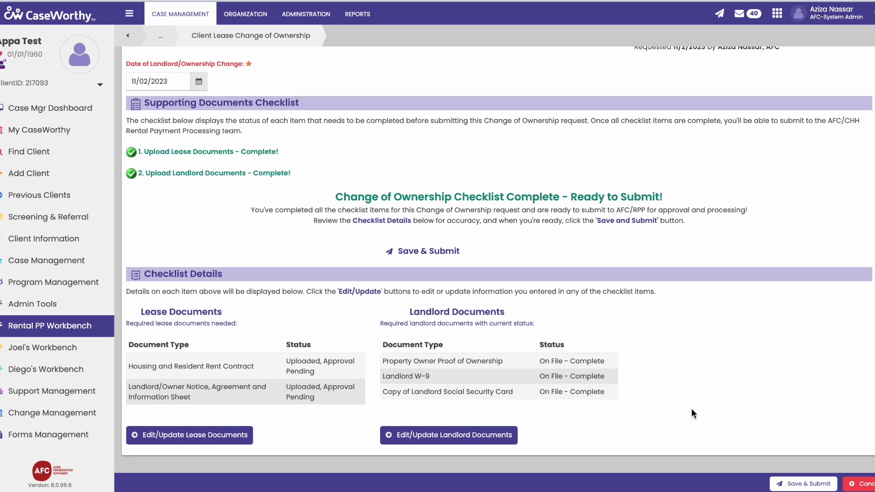
pyautogui.click(809, 484)
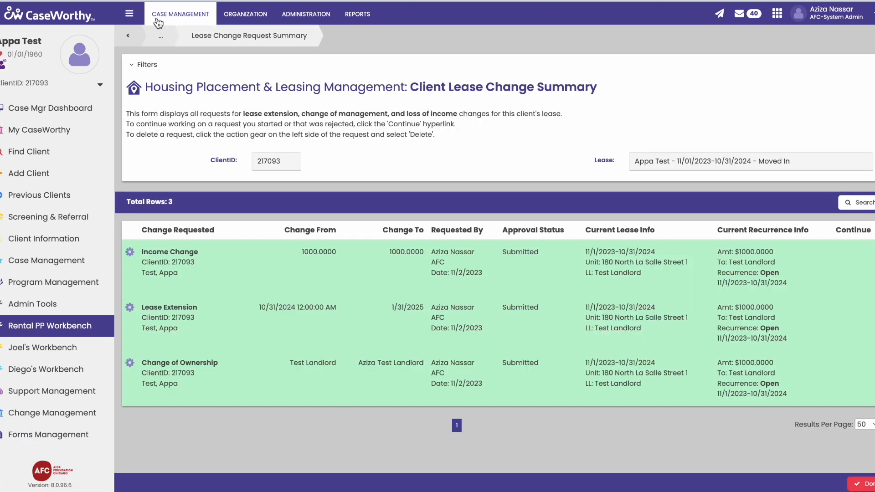
# Return from the lease change summary to the client's Housing Placement & Leasing page with the side navigation collapsed
pyautogui.click(129, 14)
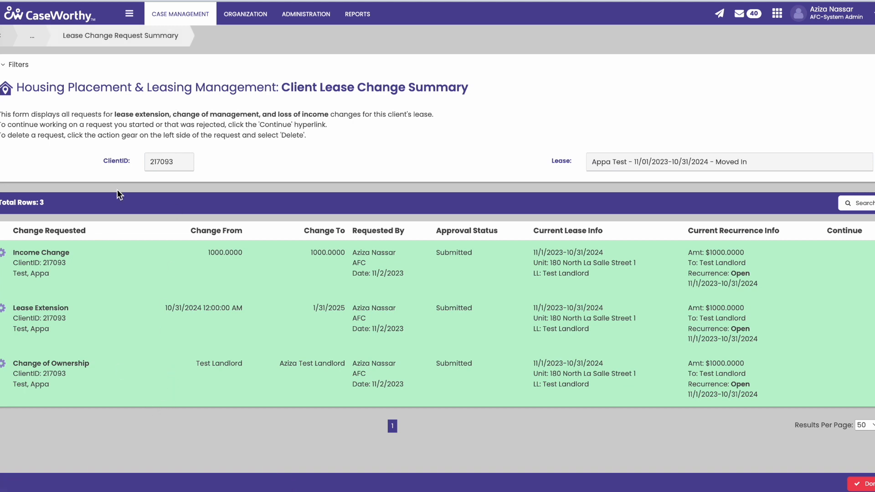
pyautogui.click(21, 44)
pyautogui.click(41, 72)
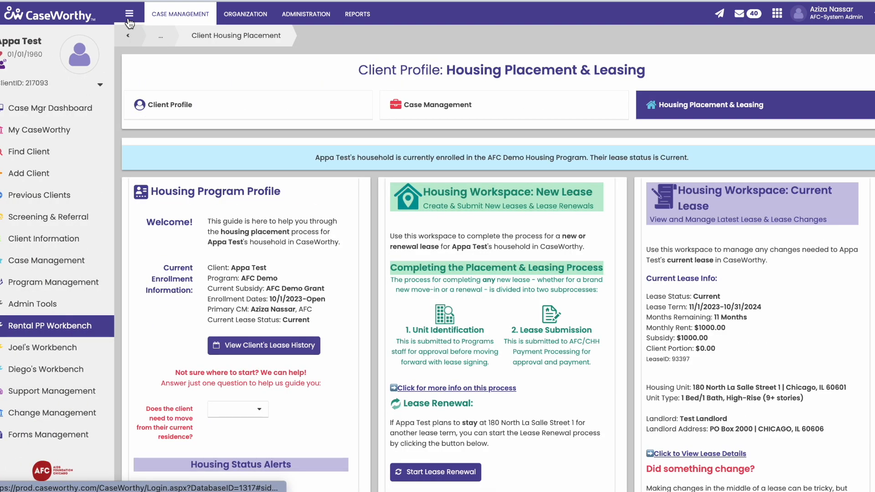
pyautogui.click(129, 17)
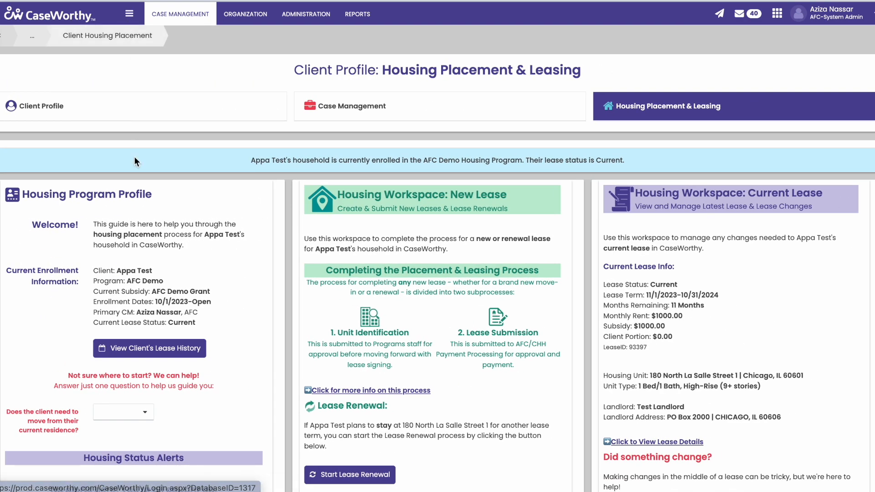
# Read the current lease workspace guidance for the lease extension and household loss of income situations
pyautogui.scroll(-2, 134, 156)
pyautogui.scroll(-1, 525, 294)
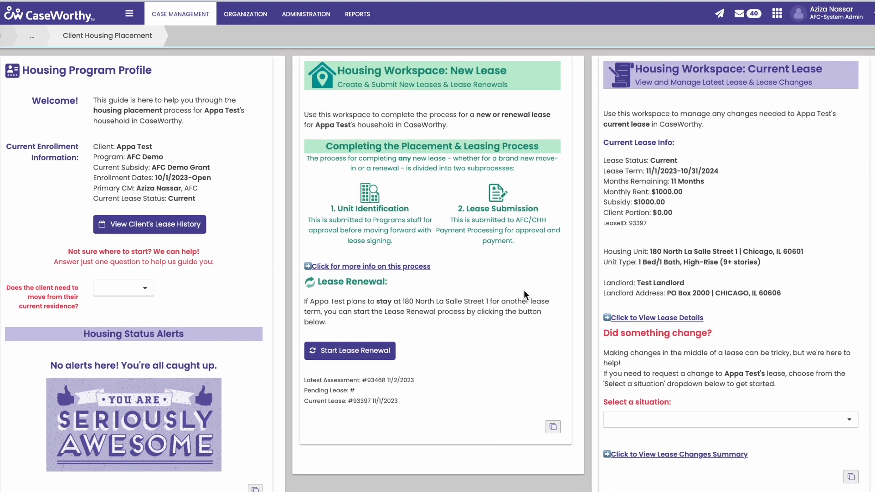
pyautogui.click(711, 406)
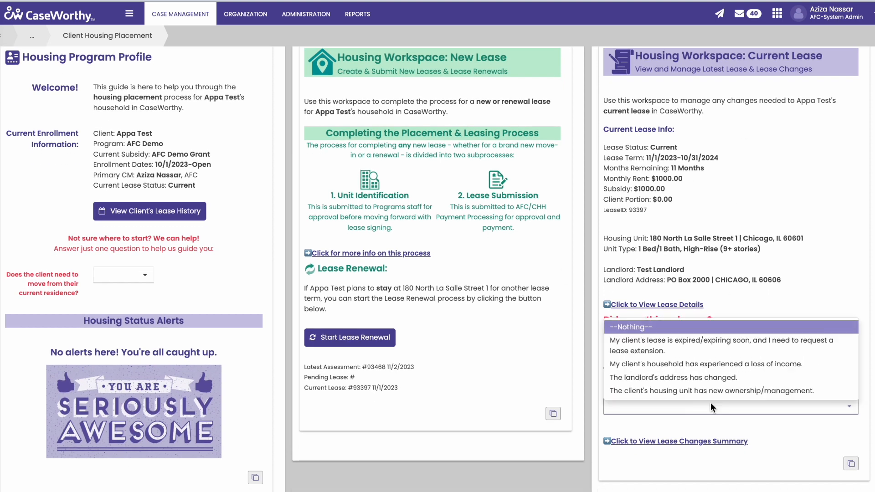
pyautogui.click(648, 352)
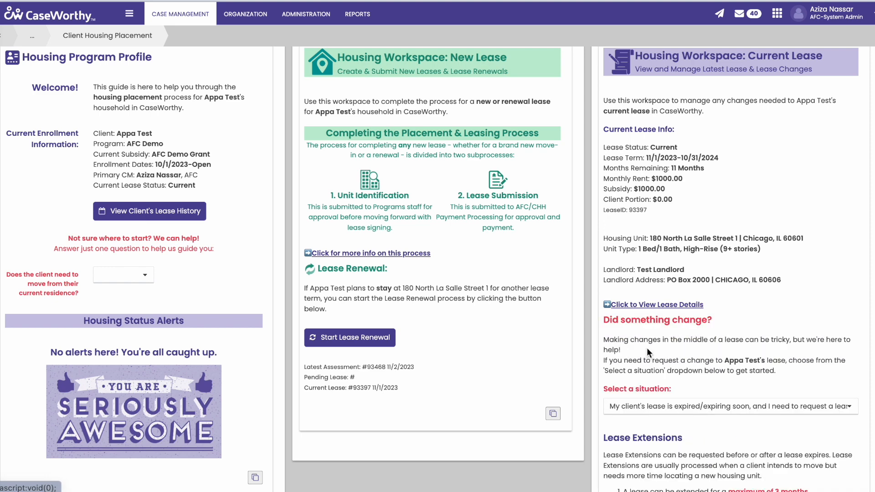
pyautogui.scroll(-4, 634, 266)
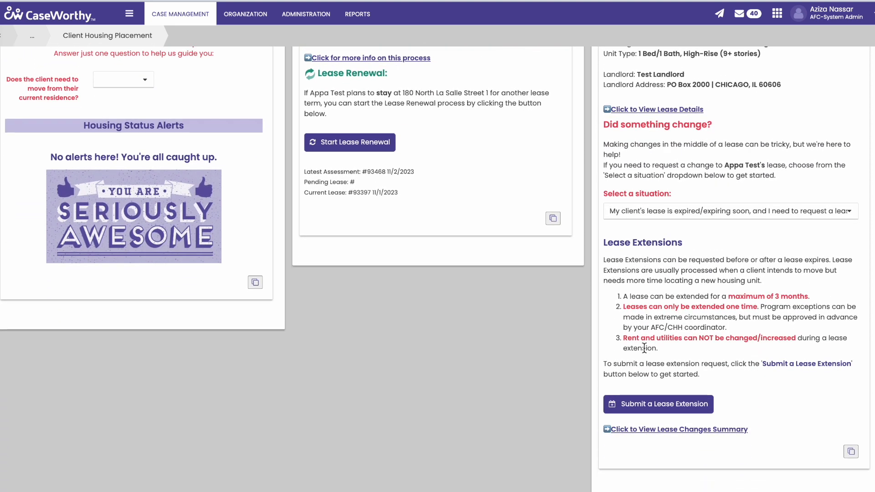
pyautogui.click(679, 210)
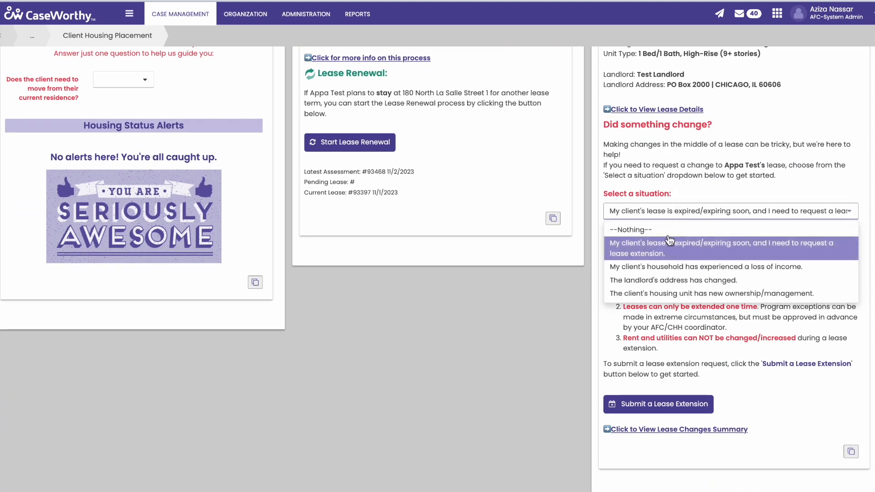
pyautogui.click(664, 268)
pyautogui.scroll(-1, 652, 303)
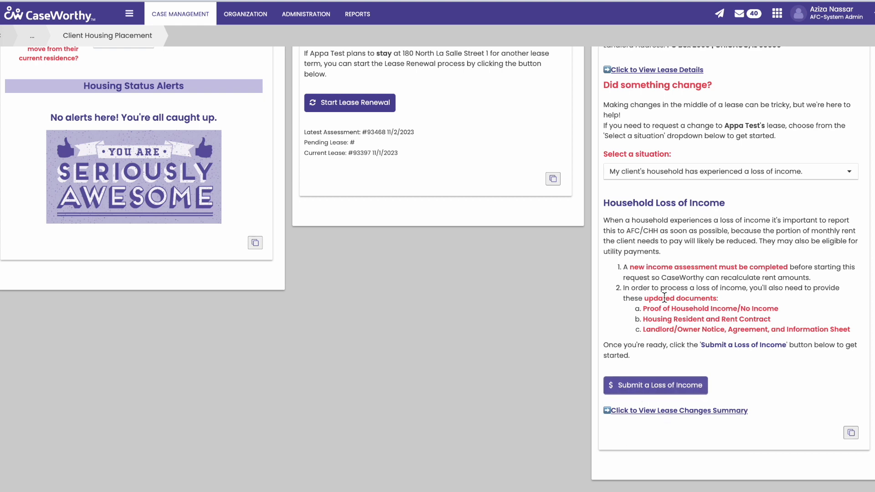
# Read the guidance for the landlord address change situation, and reset the situation selection to --Nothing--
pyautogui.click(673, 171)
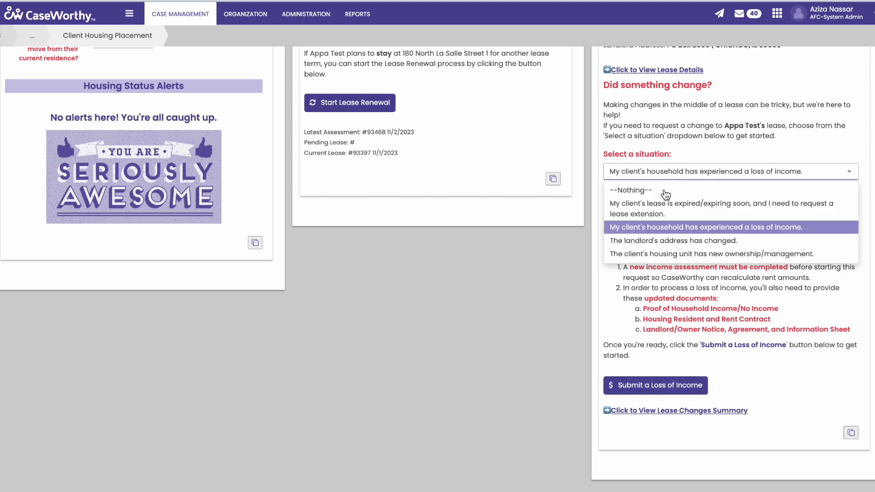
pyautogui.click(650, 242)
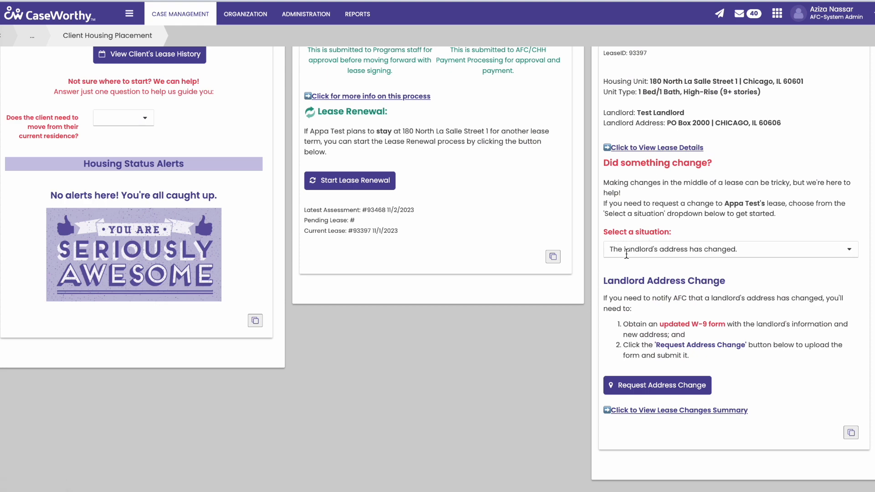
pyautogui.click(627, 251)
pyautogui.click(627, 236)
pyautogui.click(619, 250)
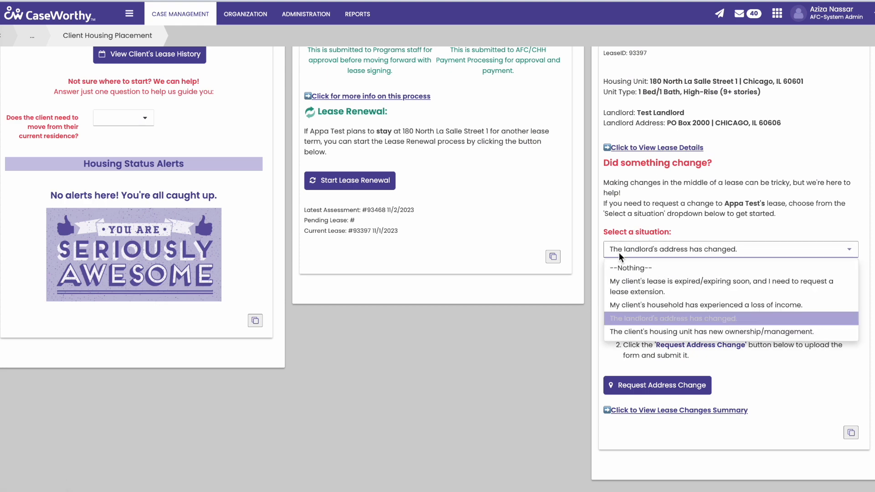
pyautogui.click(622, 266)
# Compare the next-step guidance in the Housing Program Profile for Yes and No answers to whether the client needs to move
pyautogui.scroll(1, 554, 329)
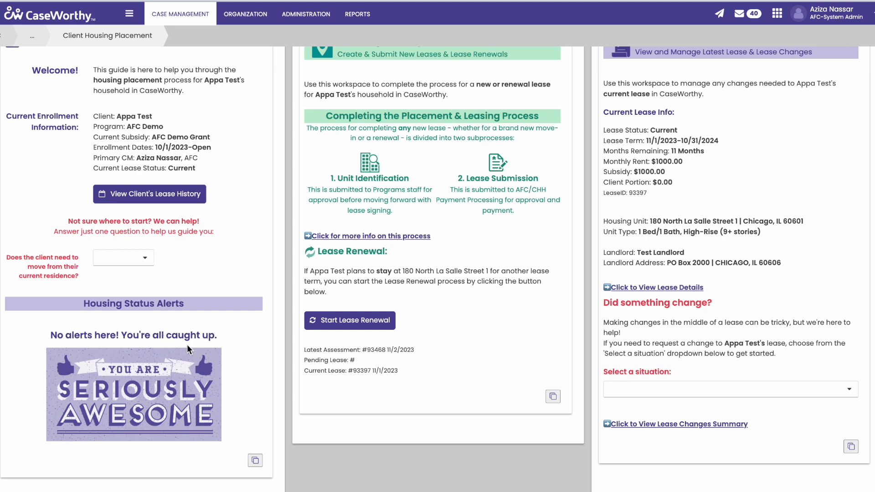
pyautogui.scroll(3, 215, 318)
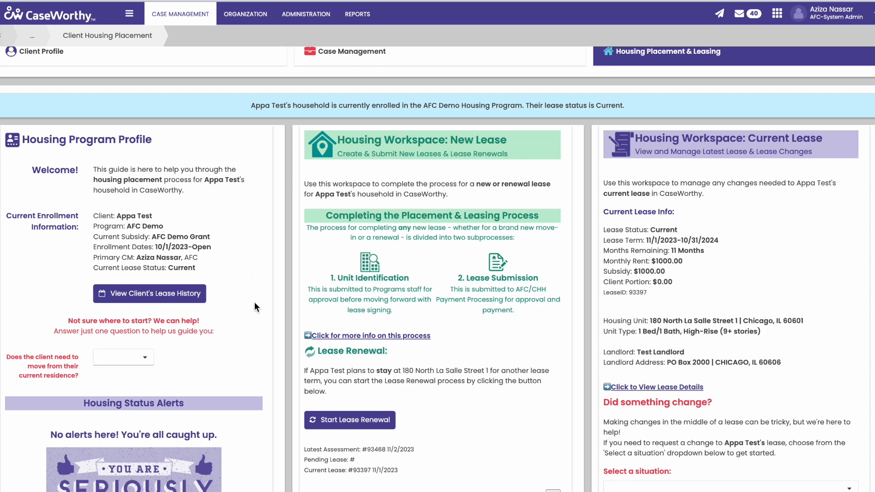
pyautogui.scroll(2, 255, 302)
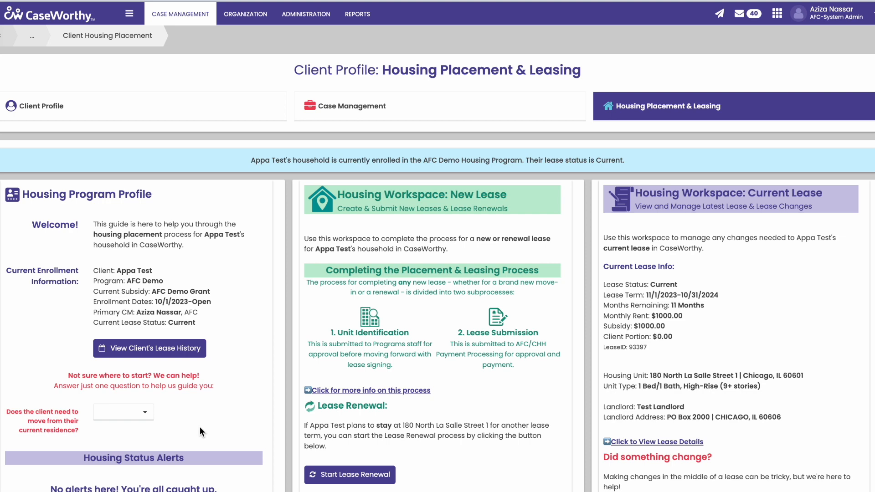
pyautogui.scroll(-1, 200, 431)
pyautogui.scroll(1, 200, 431)
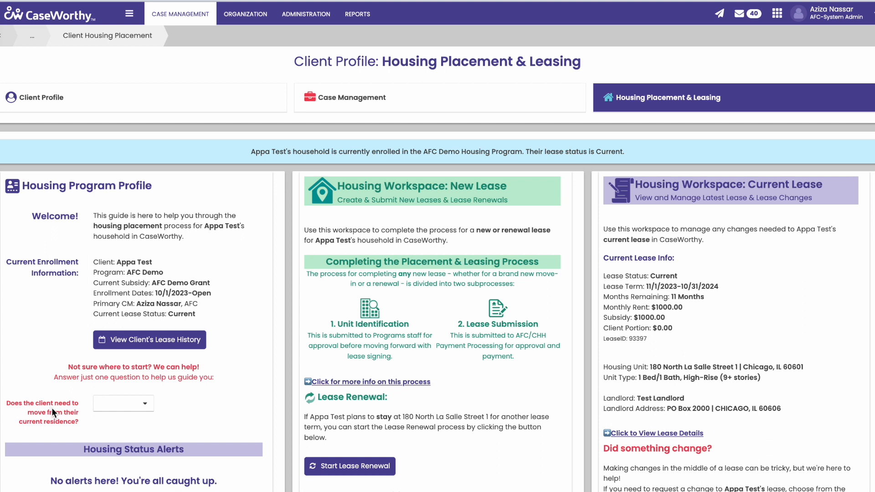
pyautogui.click(123, 401)
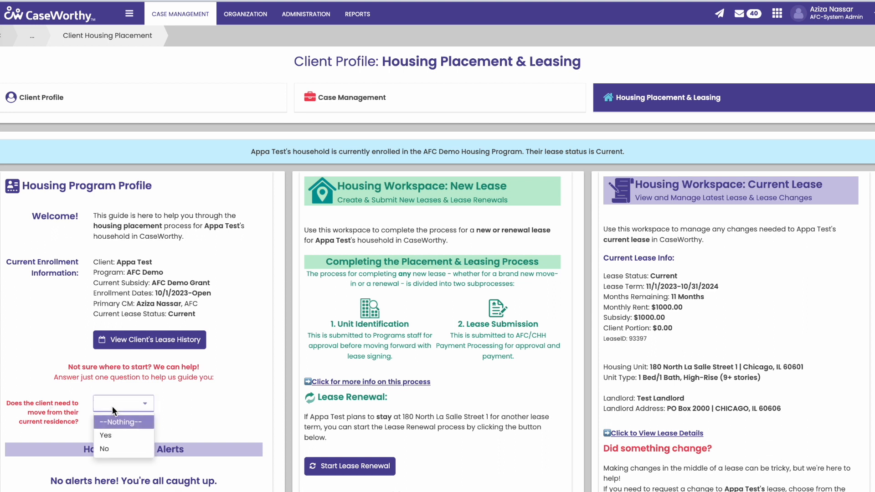
pyautogui.click(113, 434)
pyautogui.click(114, 406)
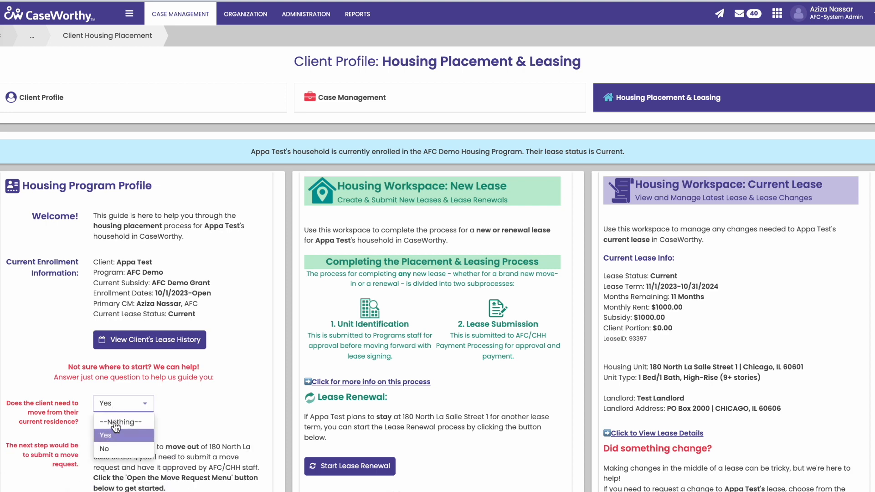
pyautogui.click(112, 446)
pyautogui.scroll(-3, 150, 392)
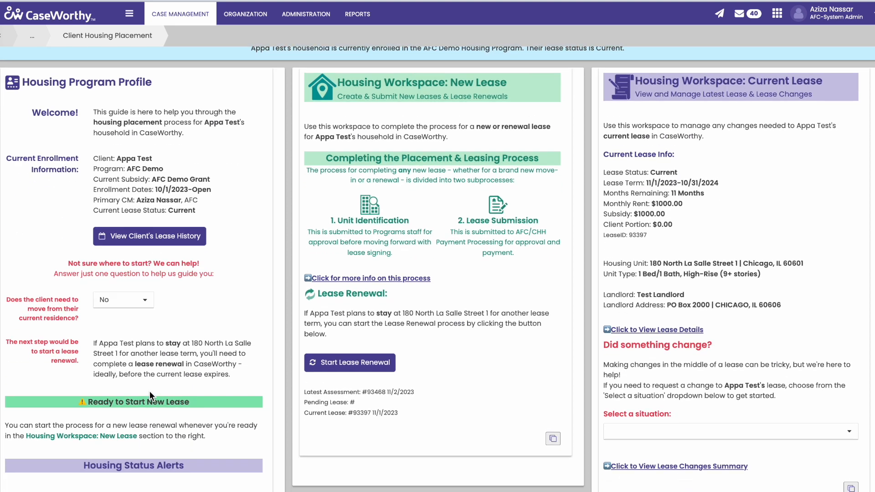
pyautogui.click(132, 288)
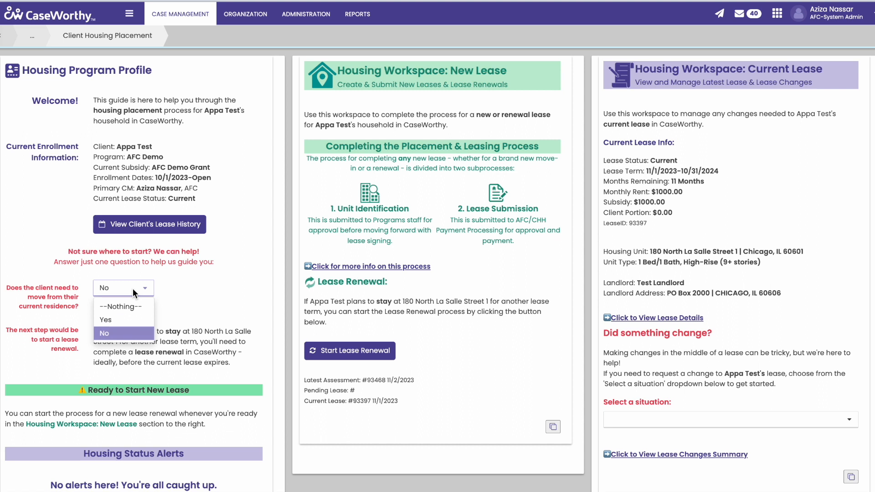
pyautogui.click(120, 320)
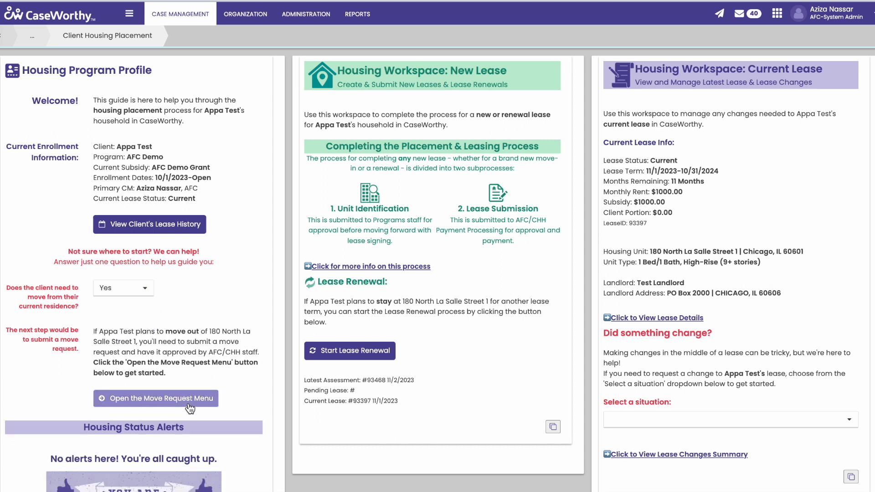
pyautogui.click(139, 289)
pyautogui.click(116, 337)
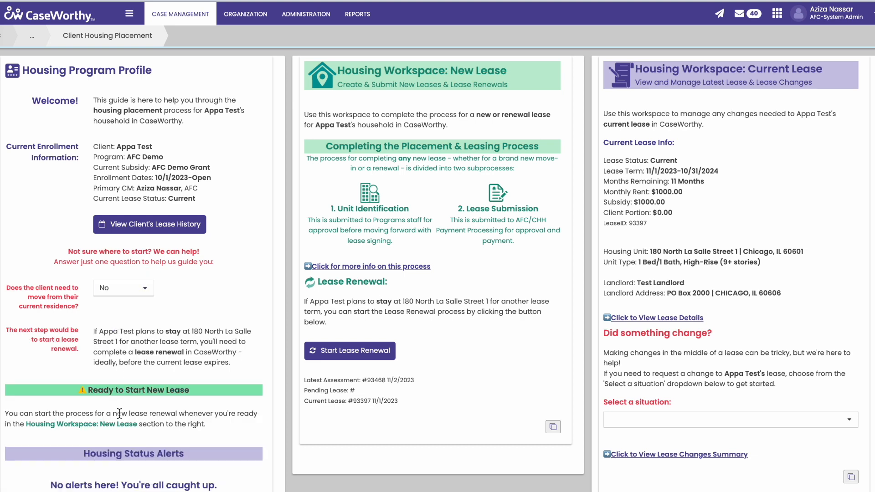
pyautogui.scroll(-1, 113, 395)
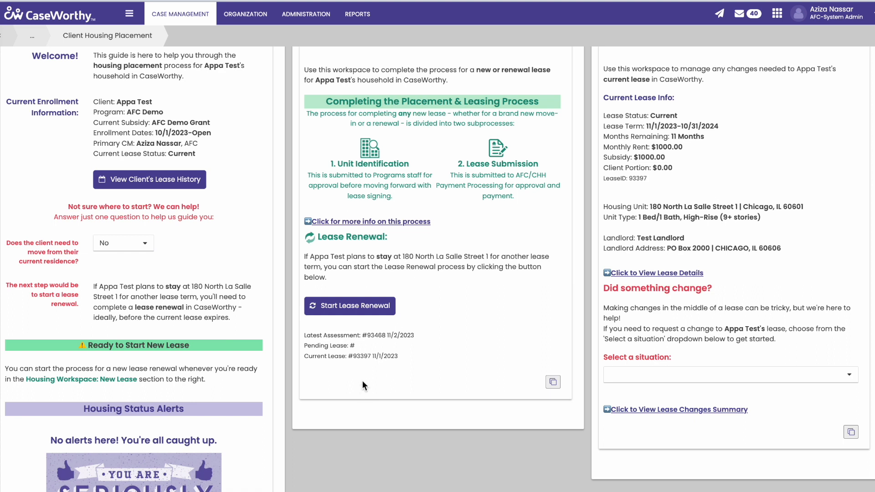
# Answer Yes to whether the client needs to move from their current residence and open the Move Request Menu
pyautogui.click(132, 243)
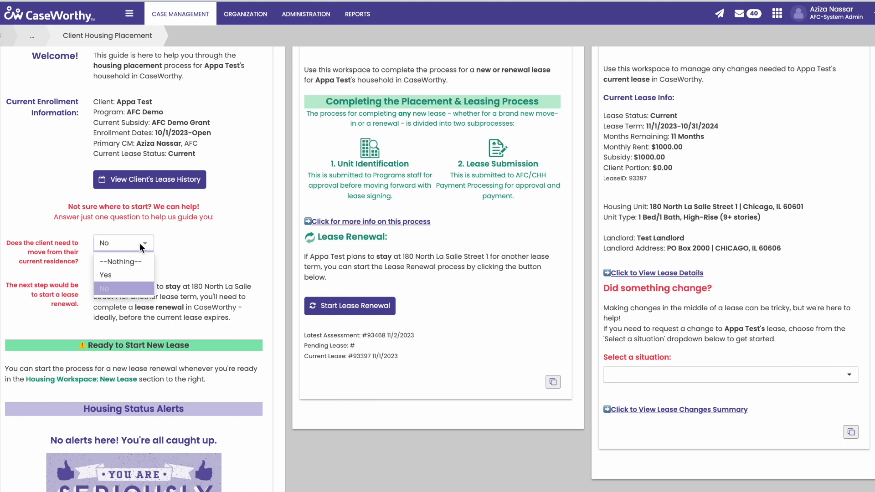
pyautogui.click(112, 275)
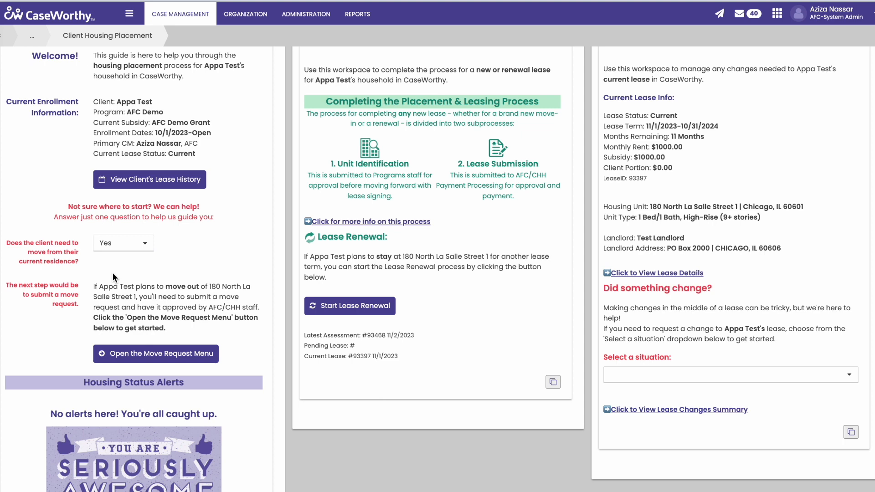
pyautogui.scroll(1, 113, 273)
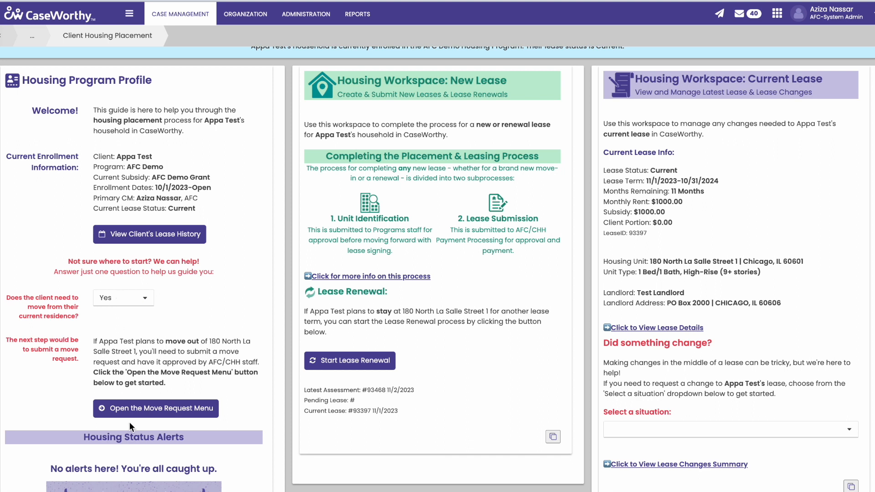
pyautogui.click(158, 413)
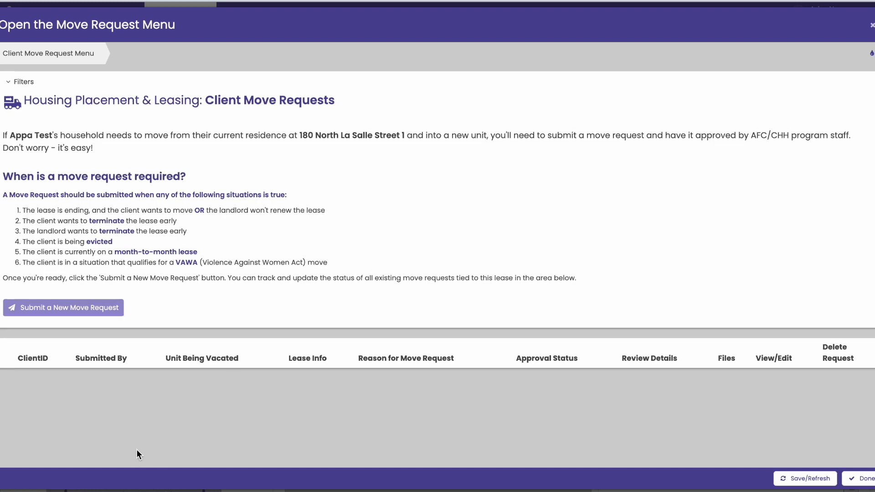
pyautogui.scroll(-1, 137, 454)
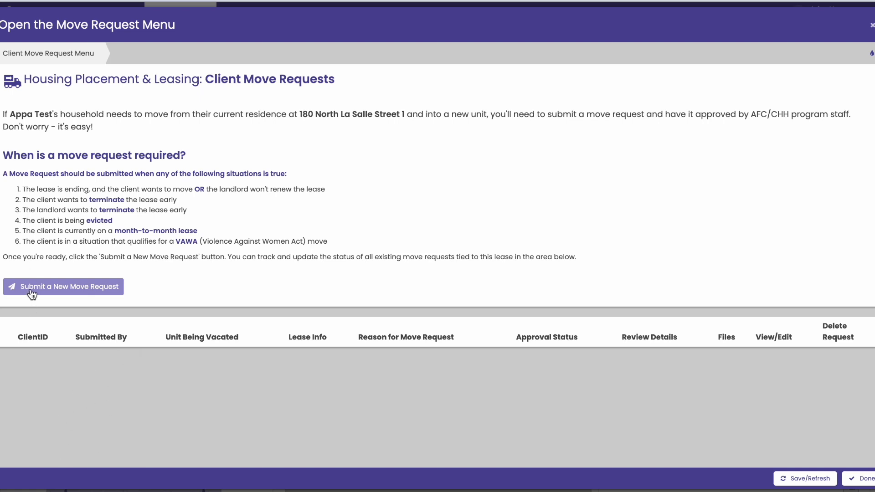
# Start a new client move request, look through the form and its reason options, and set the move request reason to VAWA move
pyautogui.click(59, 292)
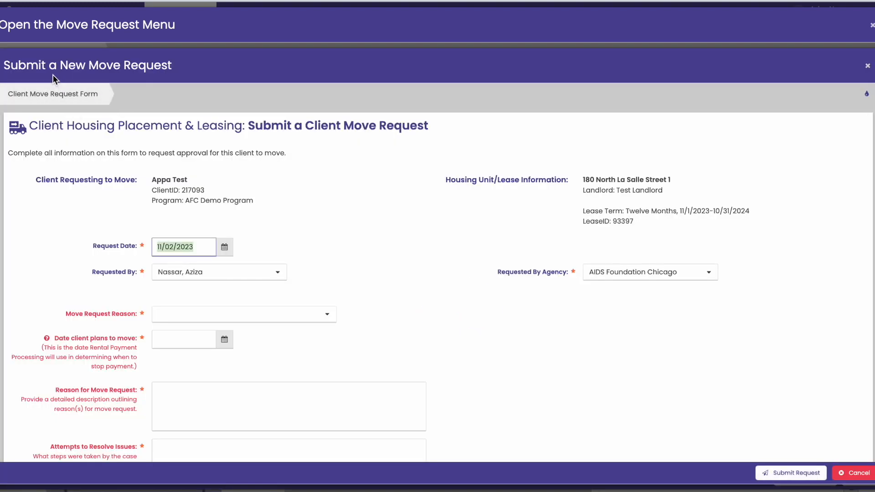
pyautogui.scroll(-3, 116, 143)
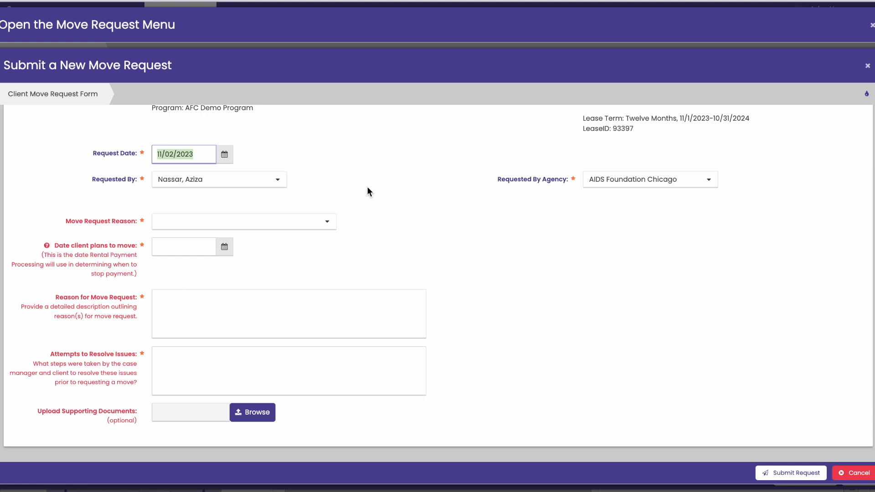
pyautogui.scroll(1, 368, 190)
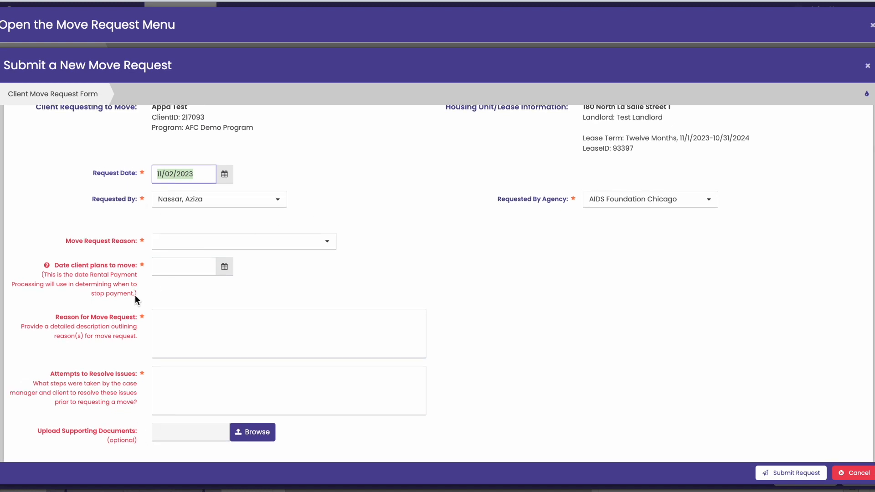
pyautogui.click(217, 245)
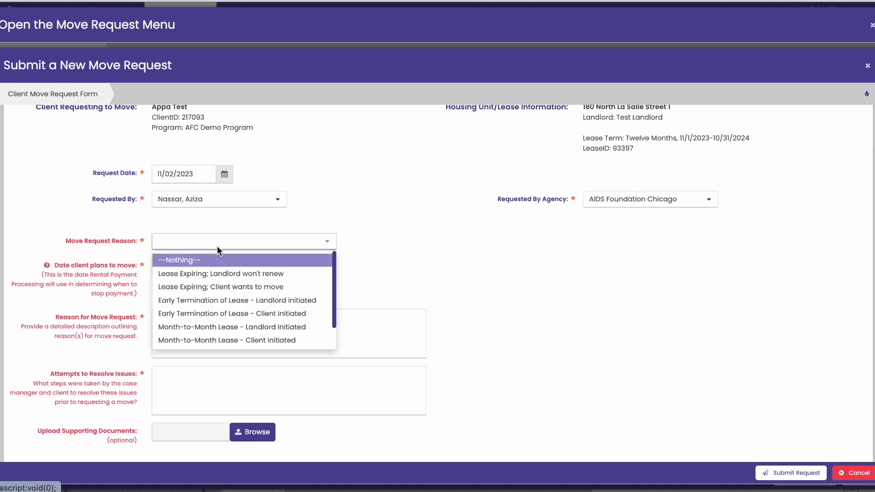
pyautogui.scroll(-1, 219, 288)
pyautogui.scroll(1, 221, 292)
pyautogui.scroll(-1, 183, 316)
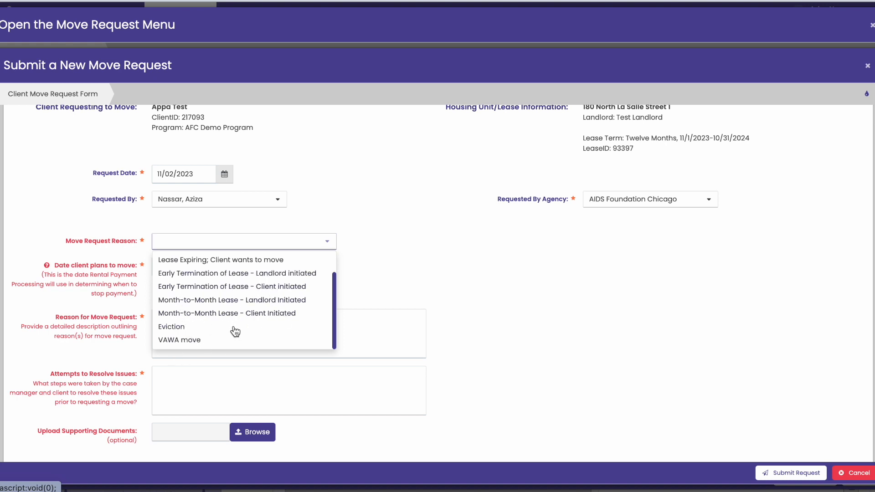
pyautogui.scroll(-1, 235, 332)
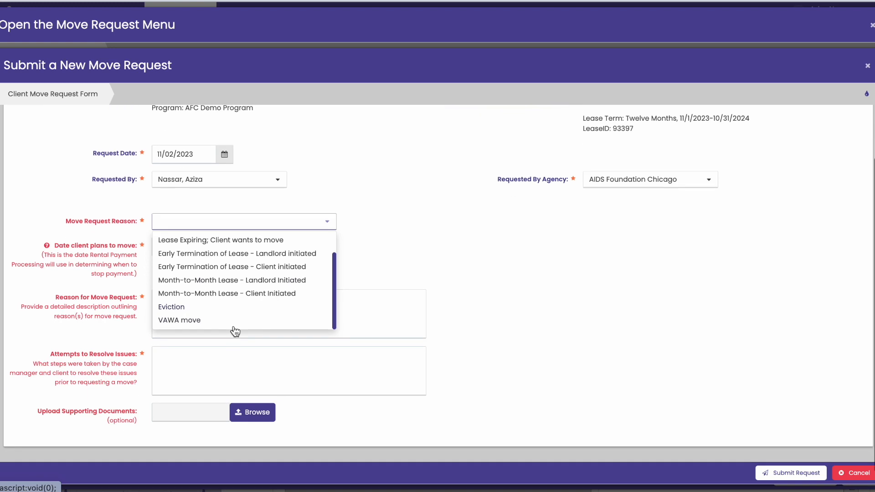
pyautogui.click(206, 320)
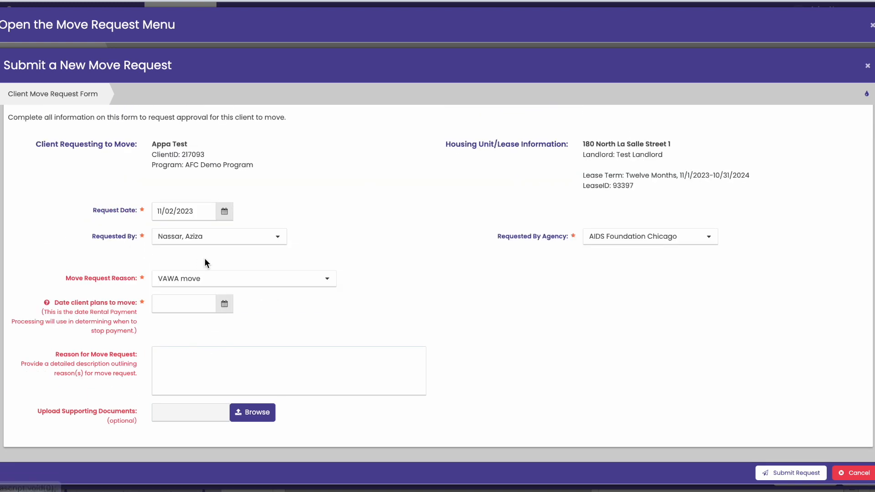
# Compare the form requirements for both Early Termination of Lease reasons and for Lease Expiring; Client wants to move
pyautogui.click(216, 280)
pyautogui.click(209, 324)
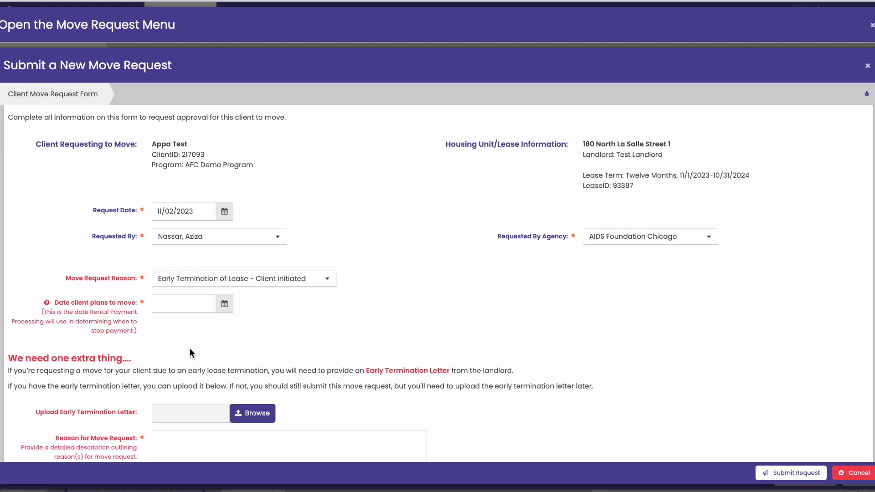
pyautogui.scroll(-3, 189, 347)
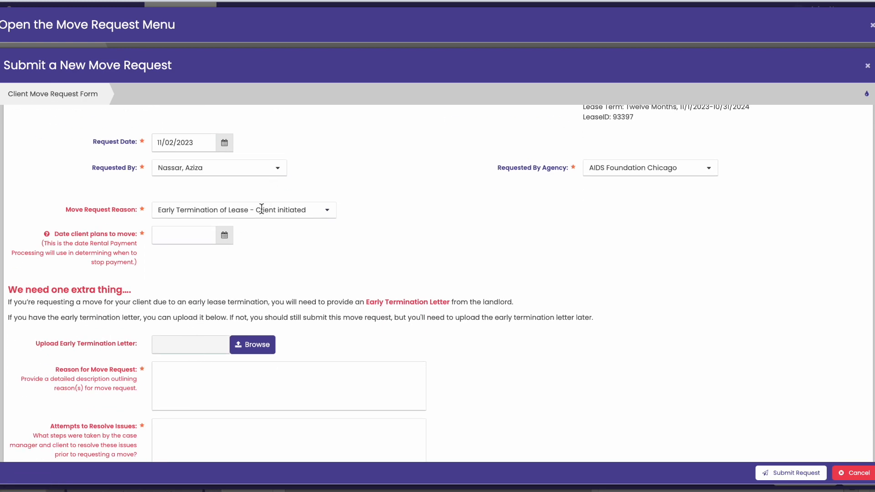
pyautogui.click(261, 210)
pyautogui.click(238, 270)
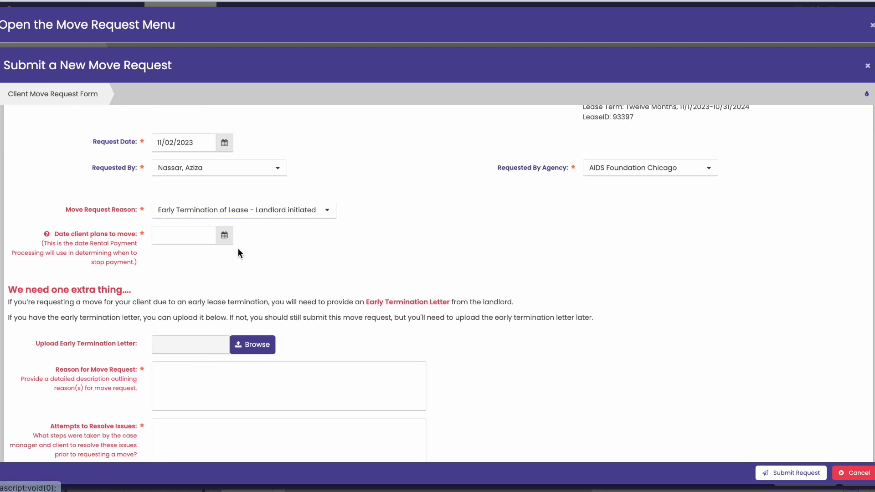
pyautogui.click(242, 212)
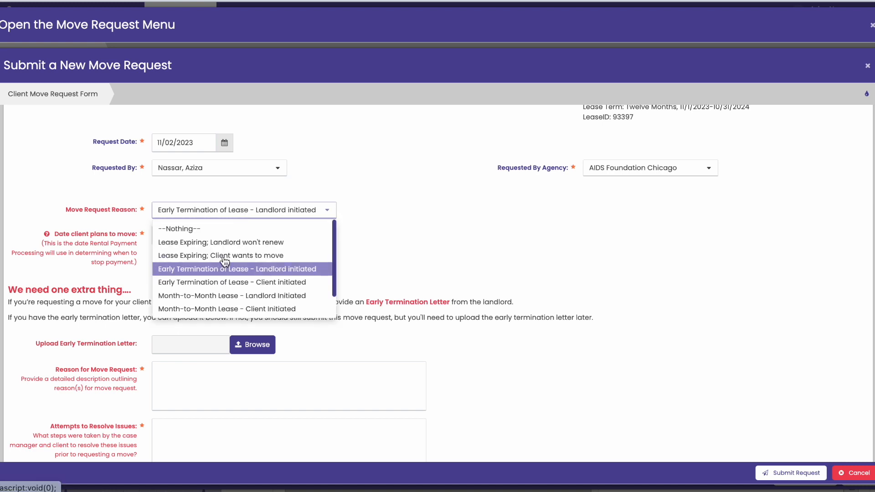
pyautogui.click(224, 256)
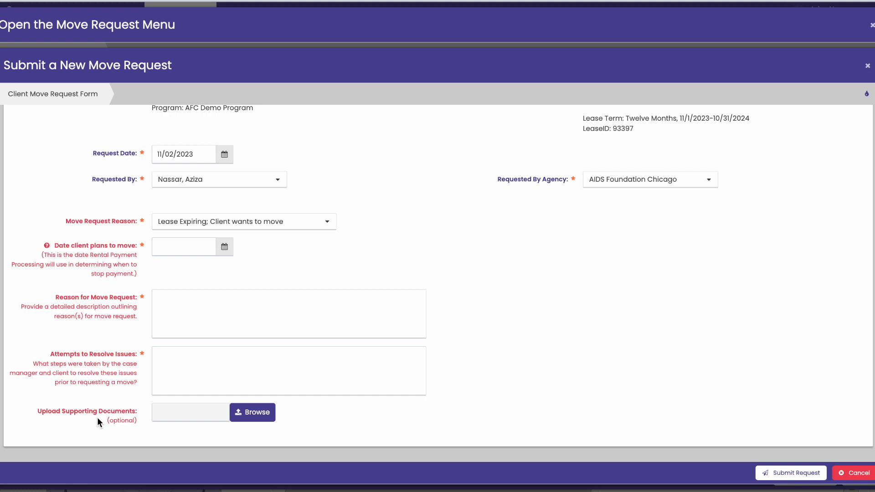
# Check the form requirements for Early Termination of Lease - Landlord initiated and Month-to-Month Lease - Landlord Initiated
pyautogui.click(263, 220)
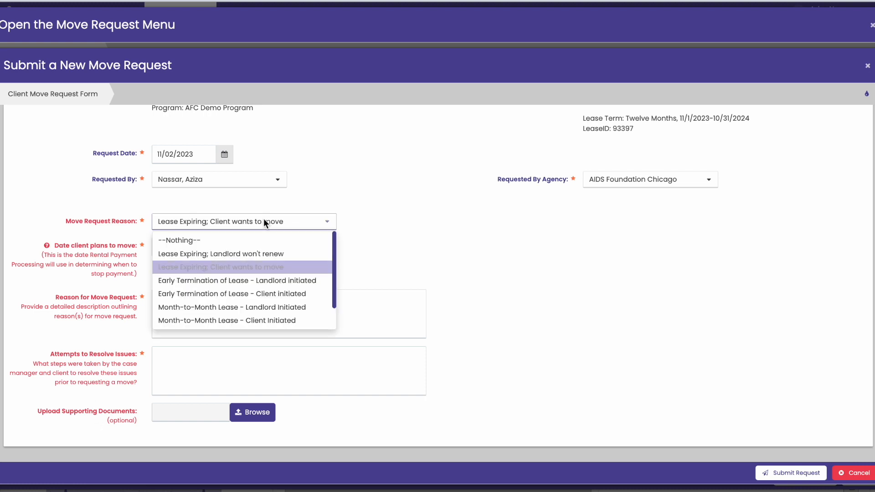
pyautogui.click(251, 283)
pyautogui.scroll(-2, 251, 285)
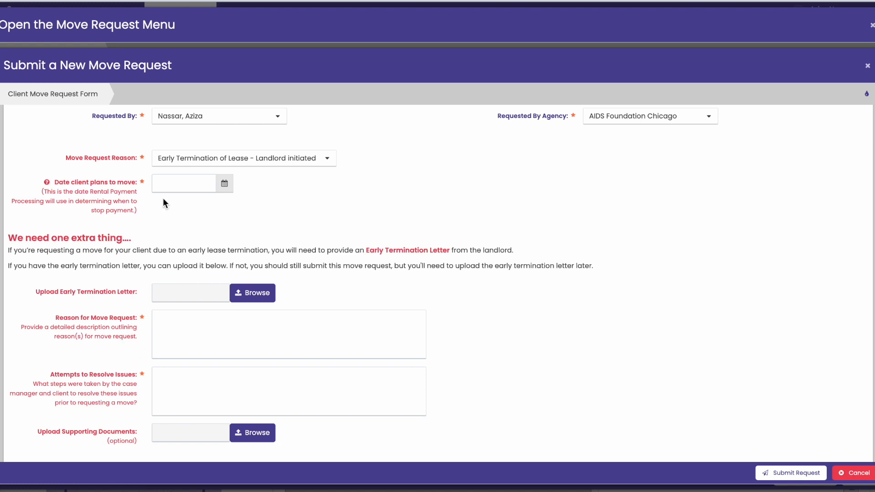
pyautogui.click(237, 154)
pyautogui.click(200, 246)
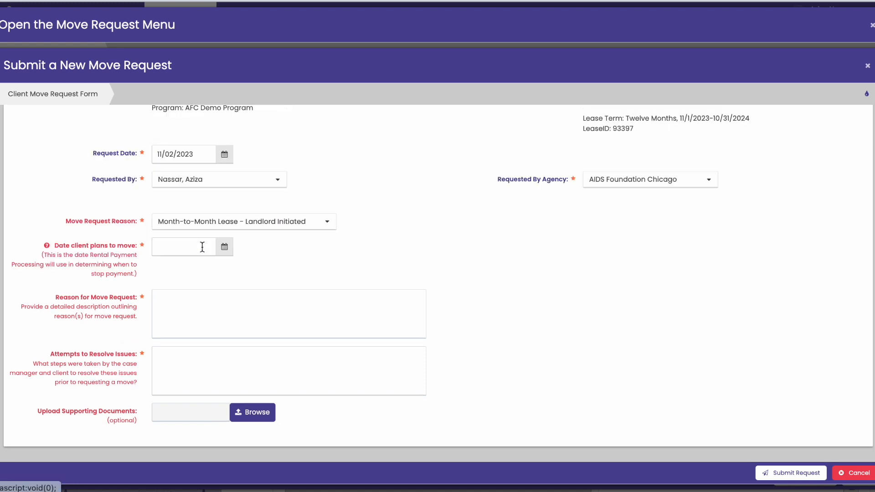
# Set the move request reason to VAWA move and the date the client plans to move to 11/02/2023
pyautogui.click(200, 223)
pyautogui.scroll(-2, 194, 300)
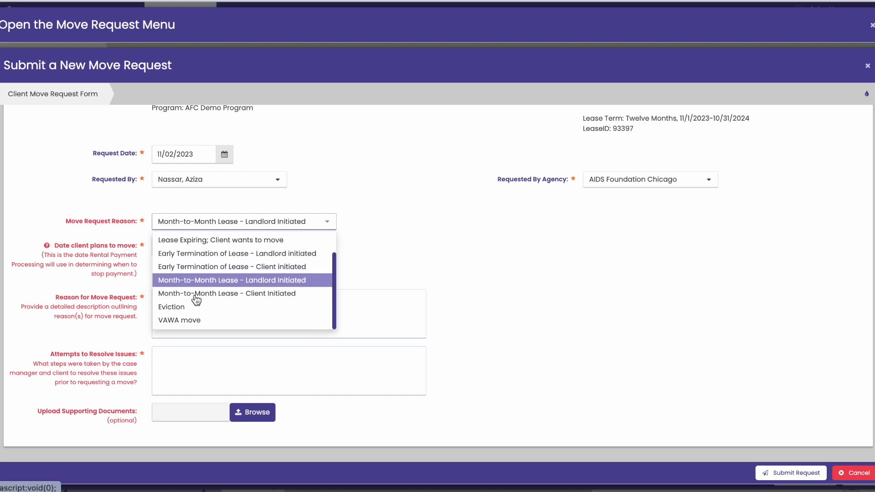
pyautogui.click(188, 320)
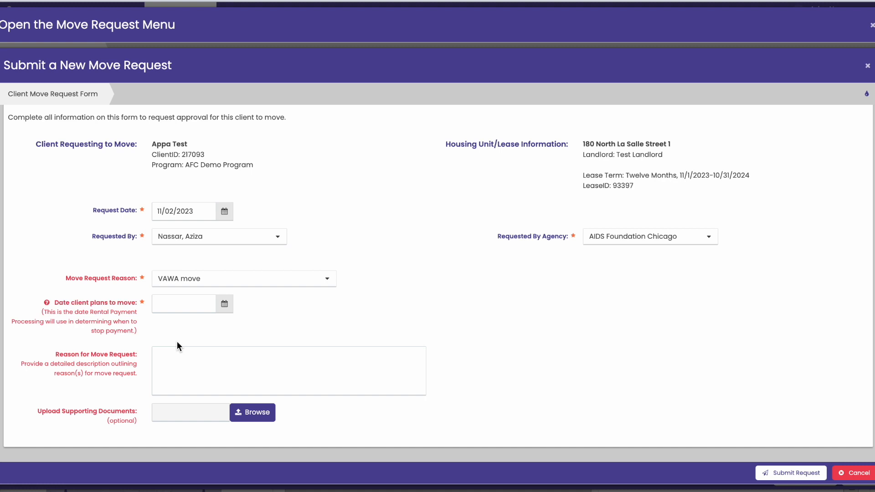
pyautogui.click(168, 305)
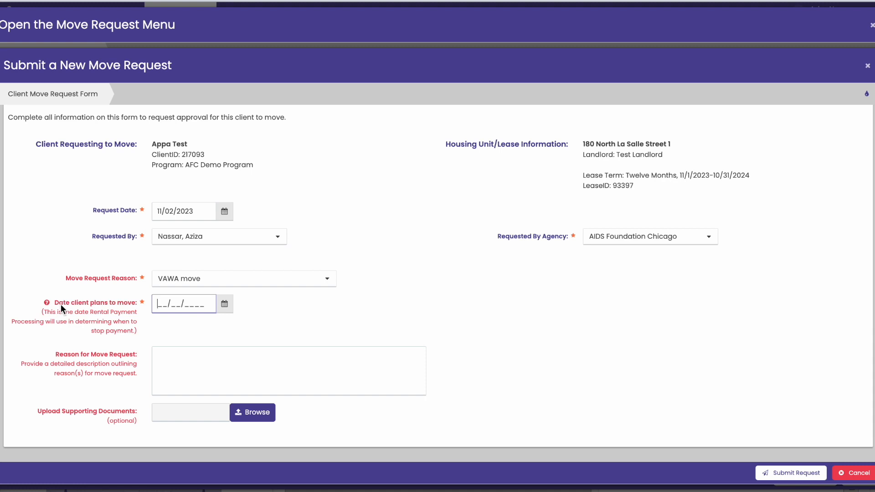
pyautogui.click(230, 308)
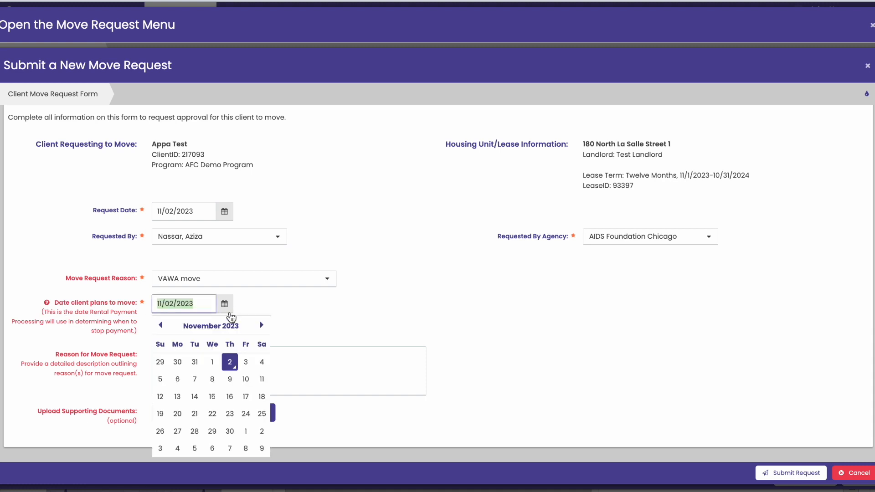
pyautogui.click(229, 360)
# Enter "Enter the details outlining why this move request is being submitted." as the reason for the move request
pyautogui.click(180, 369)
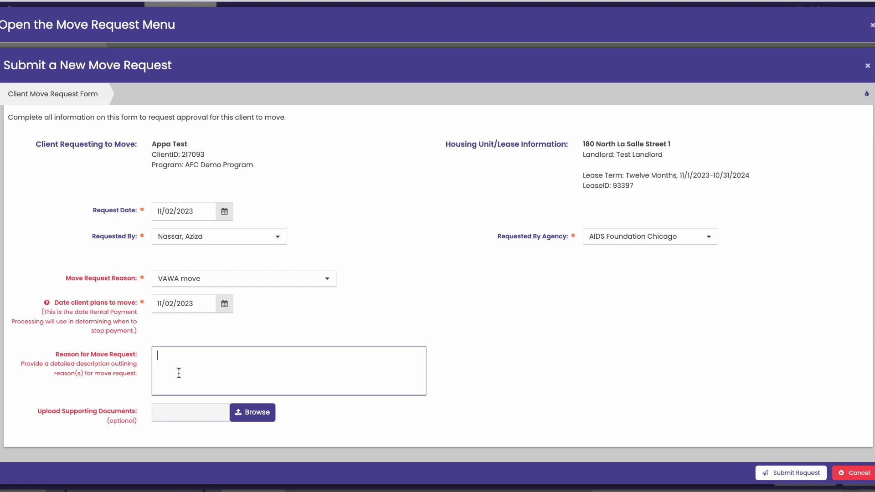
pyautogui.write('Enter')
pyautogui.write(' the mo')
pyautogui.press('BackSpace')
pyautogui.press('BackSpace')
pyautogui.write('details outlining why this')
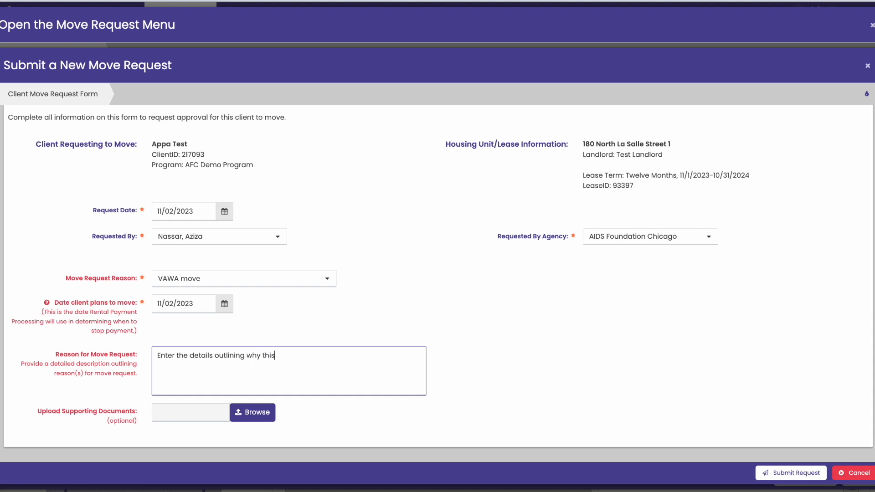
pyautogui.write(' move request is being submitted')
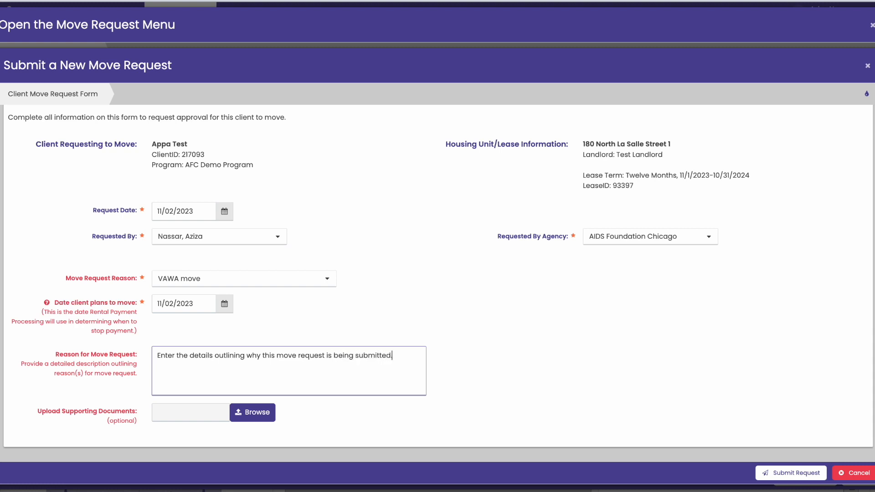
# Attach ImageDisplay (1).pdf as the supporting document and submit the move request
pyautogui.click(267, 414)
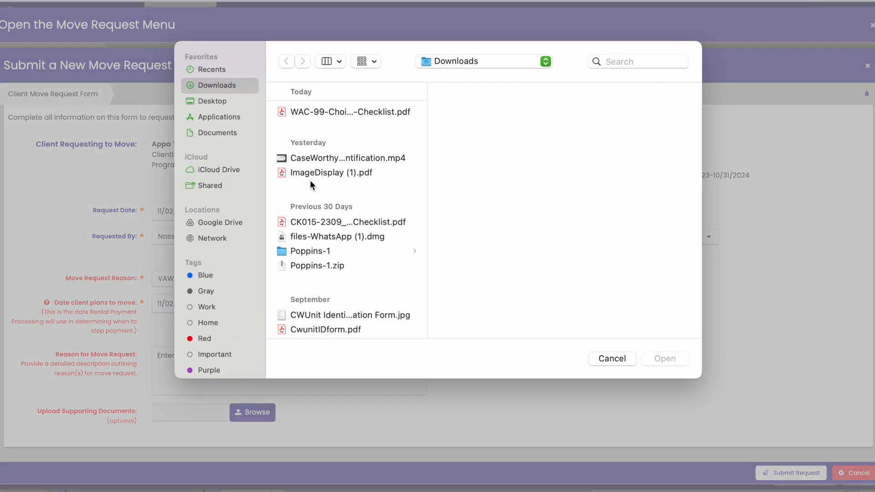
pyautogui.click(310, 178)
pyautogui.click(672, 356)
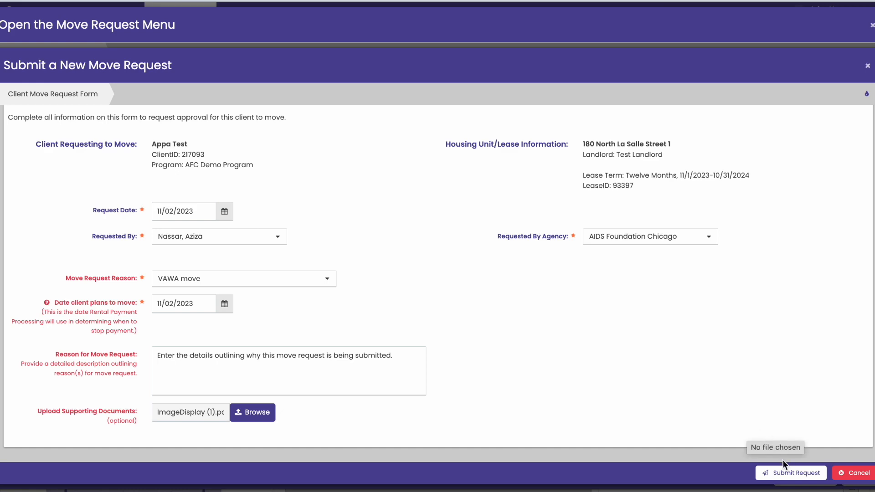
pyautogui.click(783, 477)
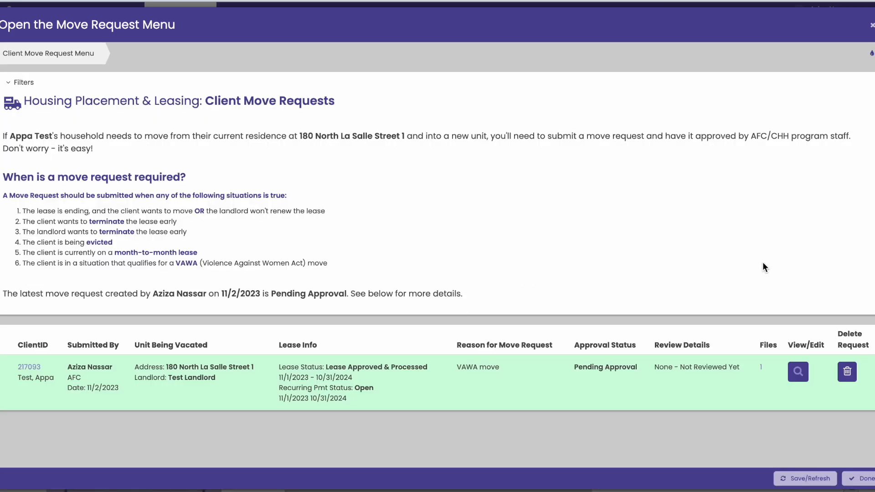
# Review the submitted VAWA move request's form and its attached files, closing each view without making changes
pyautogui.scroll(-1, 764, 264)
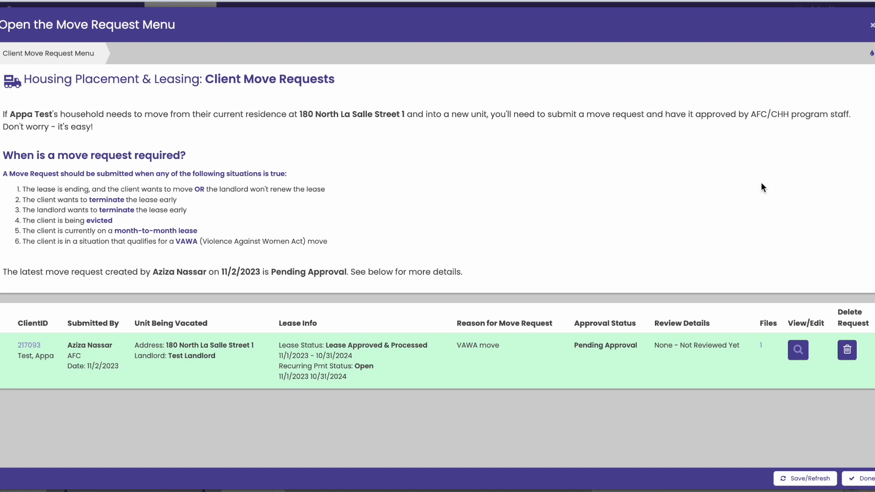
pyautogui.click(803, 351)
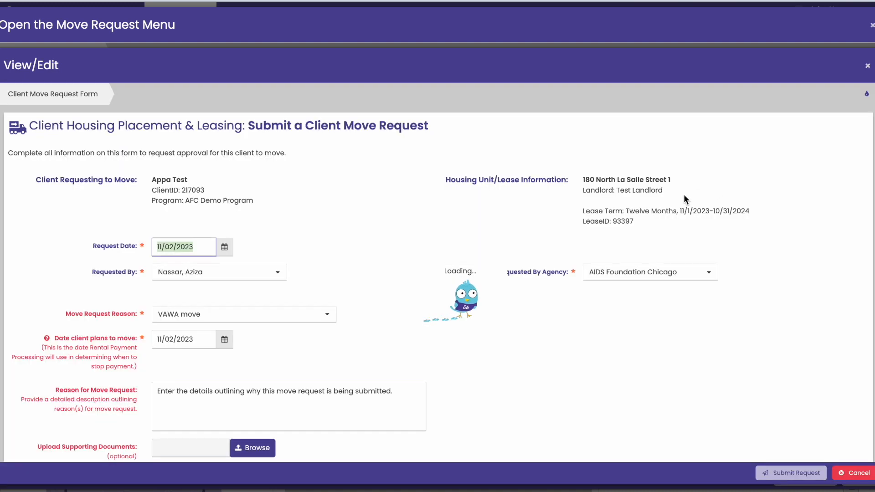
pyautogui.scroll(1, 651, 225)
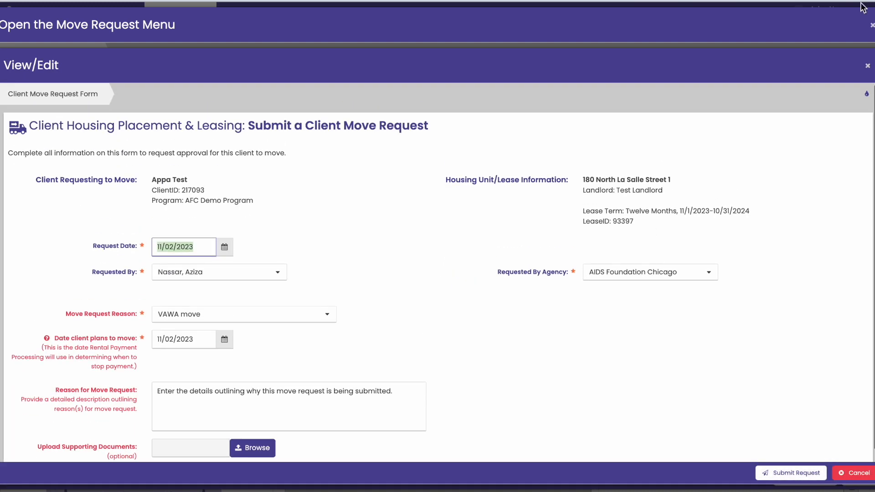
pyautogui.click(868, 66)
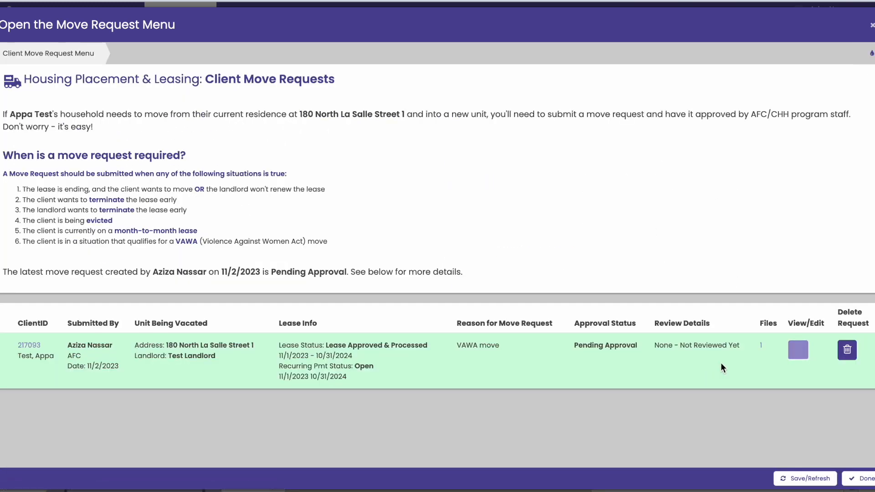
pyautogui.click(763, 347)
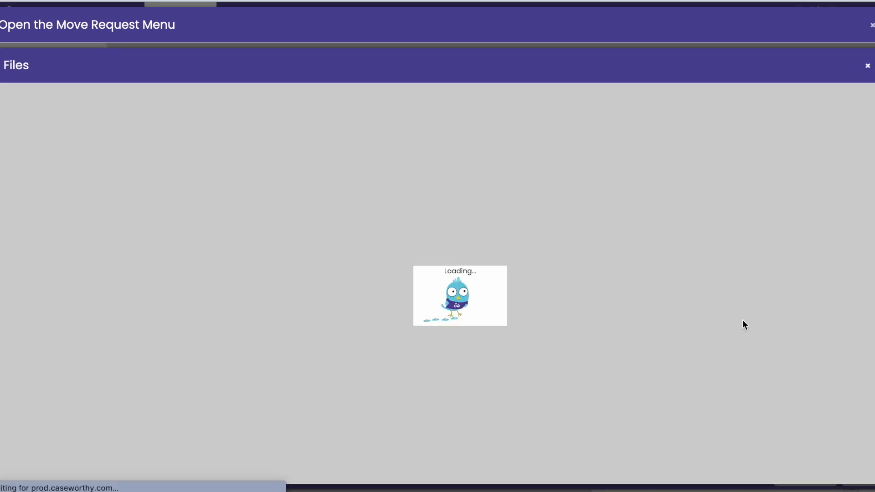
pyautogui.click(868, 66)
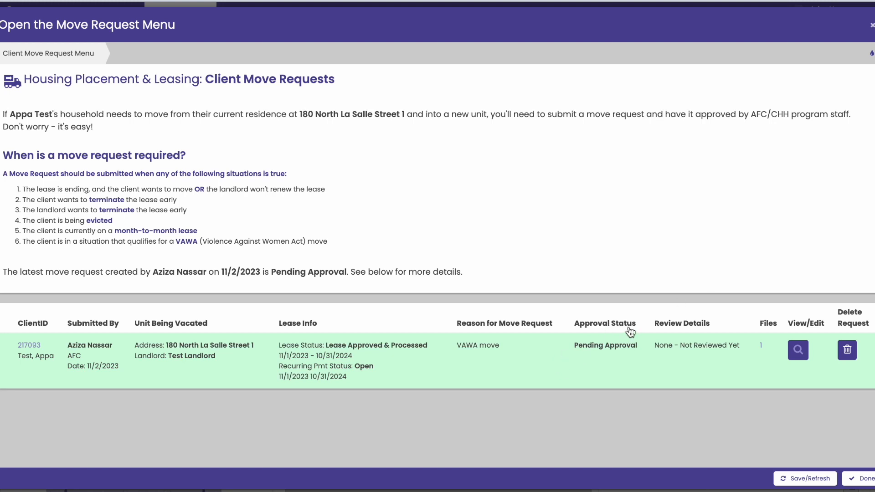
# Delete the VAWA move request, confirm the deletion, and finish with the Move Request Menu
pyautogui.click(848, 350)
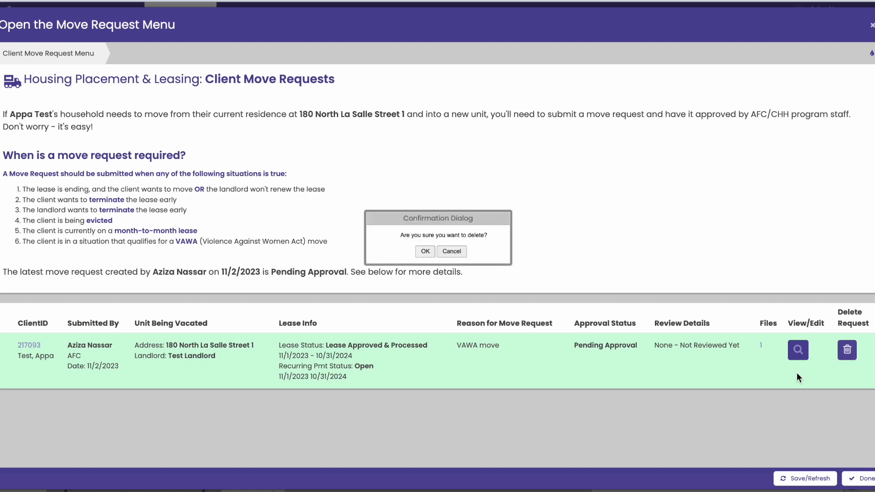
pyautogui.click(426, 252)
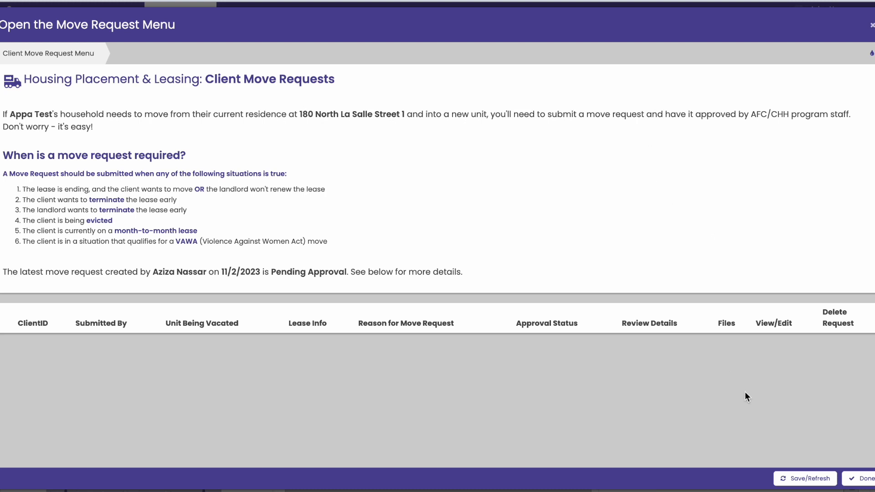
pyautogui.click(865, 480)
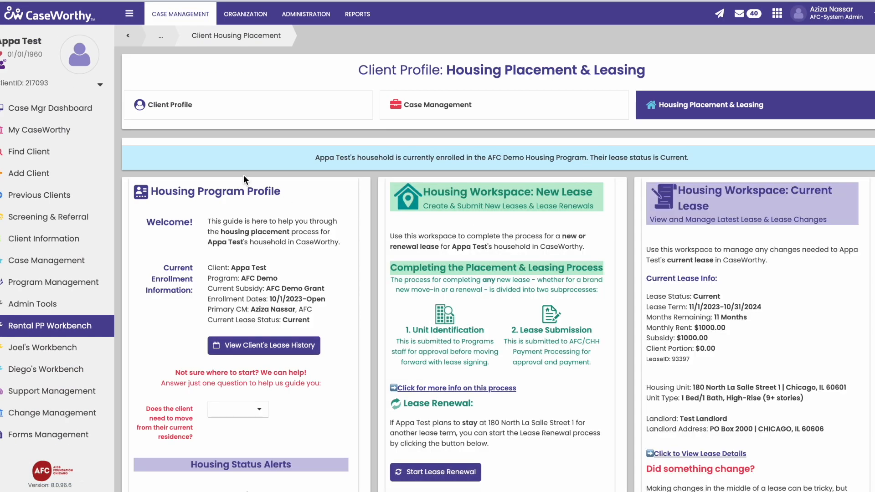
# Hide the side navigation, look over the Housing Placement & Leasing page, and open the client's lease history
pyautogui.click(129, 13)
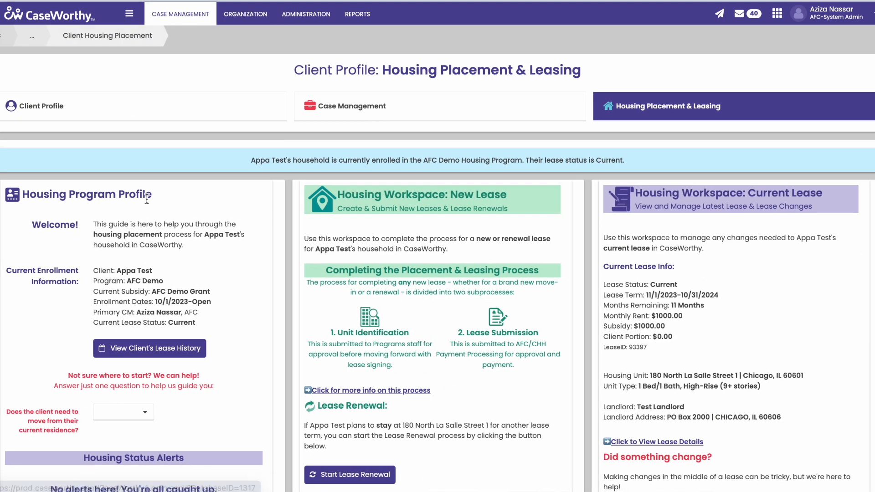
pyautogui.scroll(-4, 156, 320)
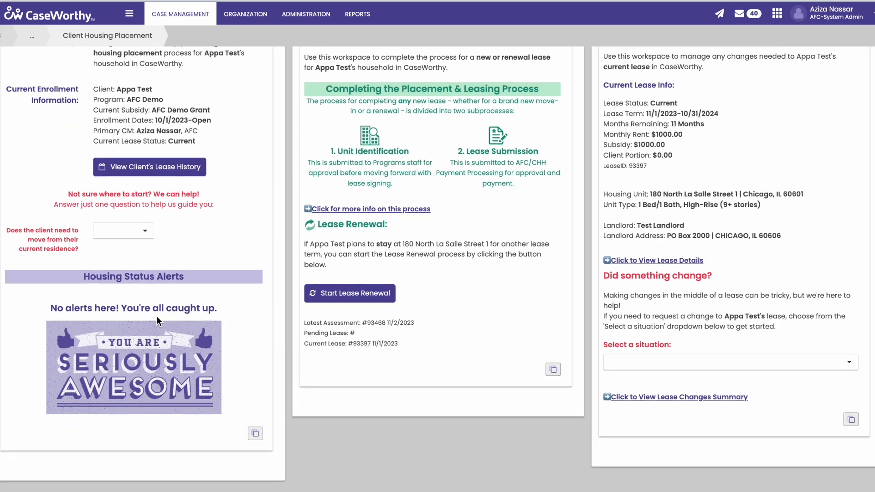
pyautogui.scroll(3, 157, 318)
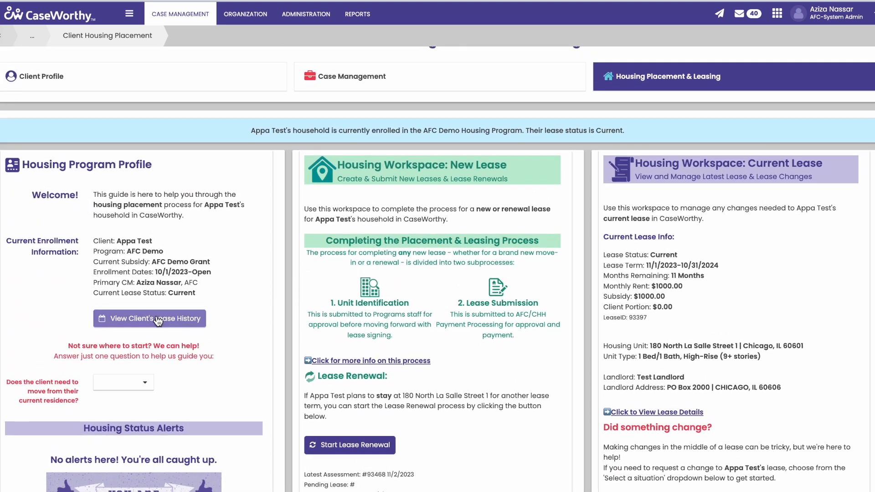
pyautogui.click(157, 319)
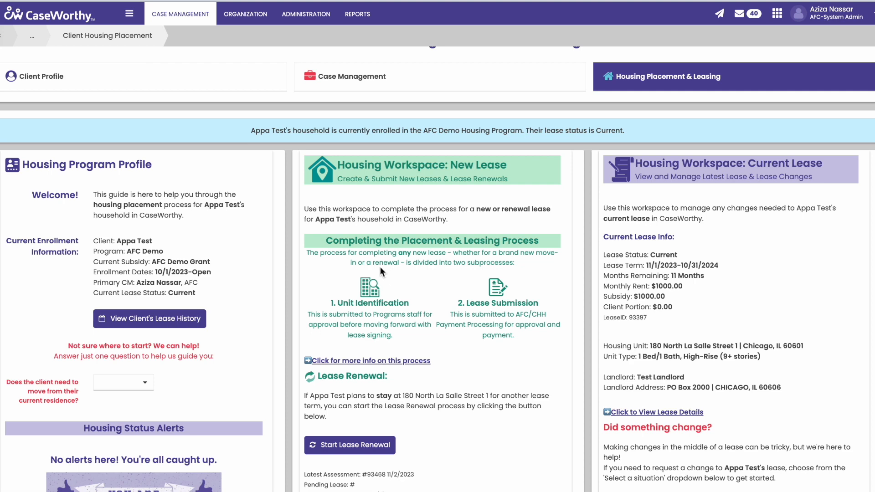